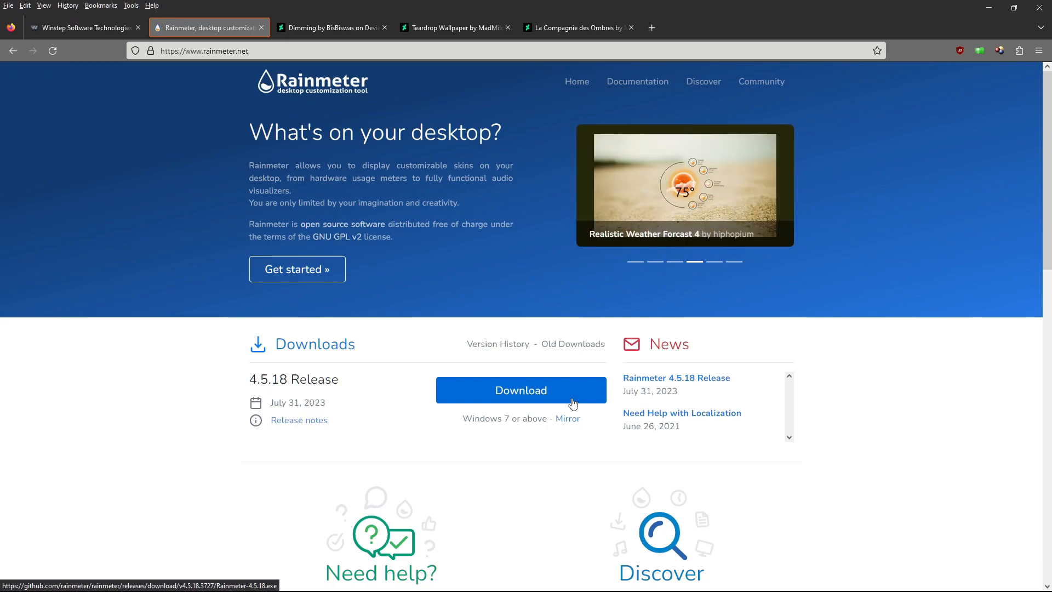
Download the Rainmeter 4.5.18 release from rainmeter.net and launch Rainmeter.
left_click(572, 404)
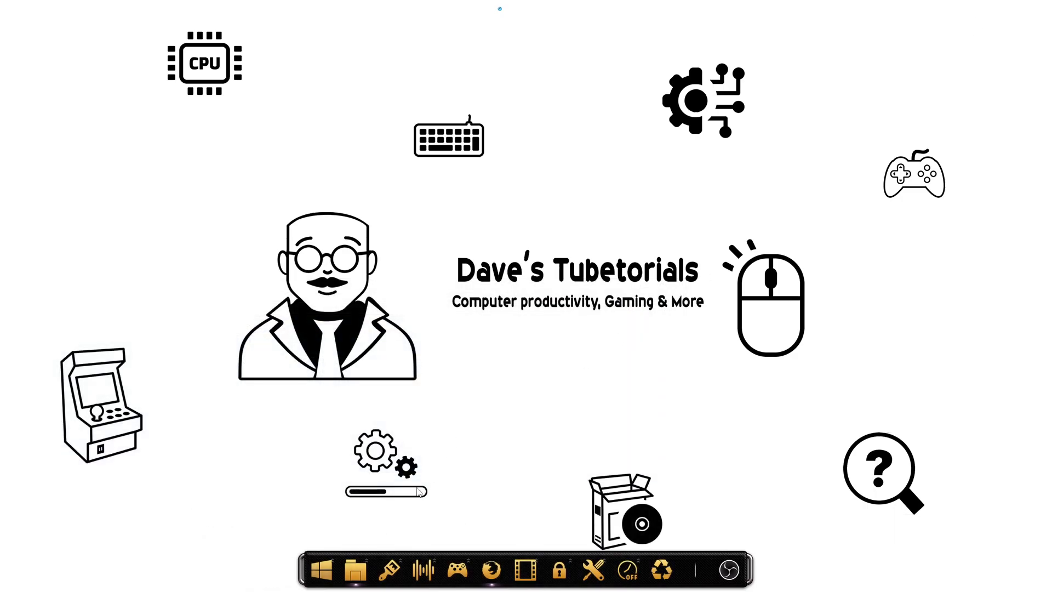
left_click(320, 567)
left_click(190, 288)
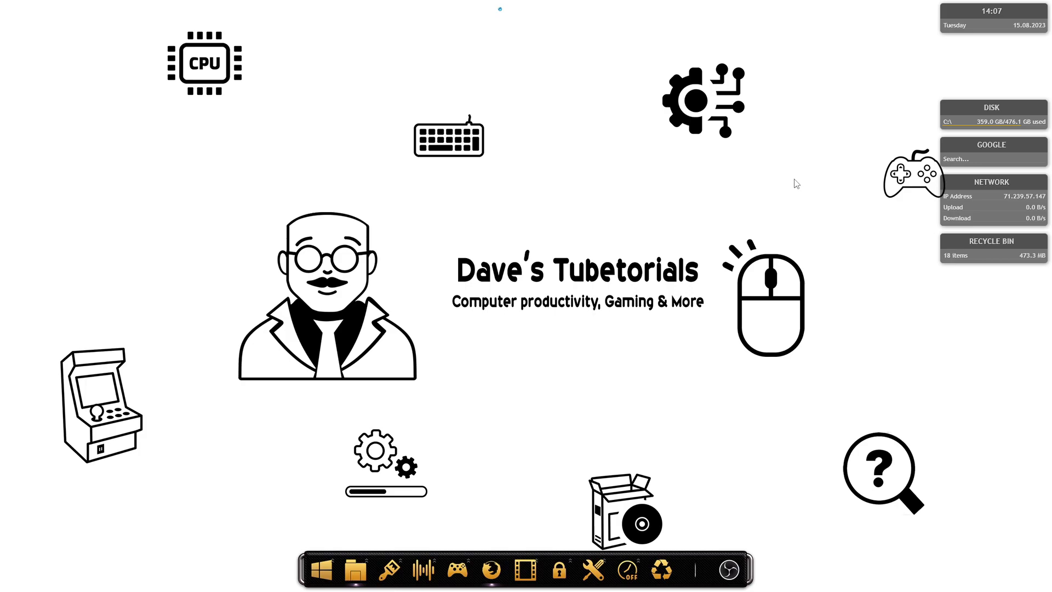
Unload the default illustro clock, Disk, Google and Network skins from the desktop.
right_click(953, 15)
left_click(992, 133)
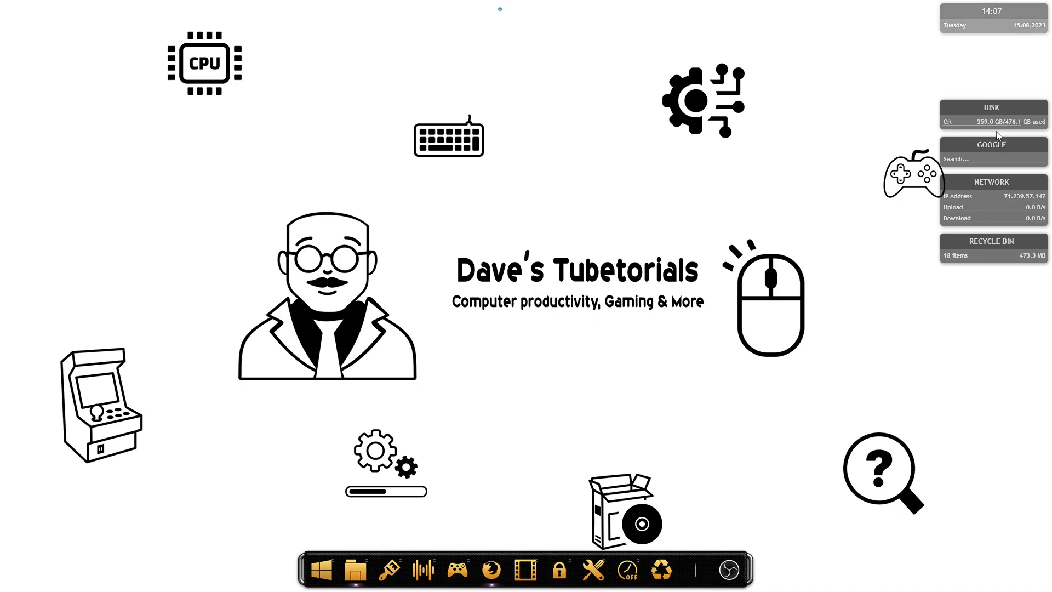
right_click(965, 107)
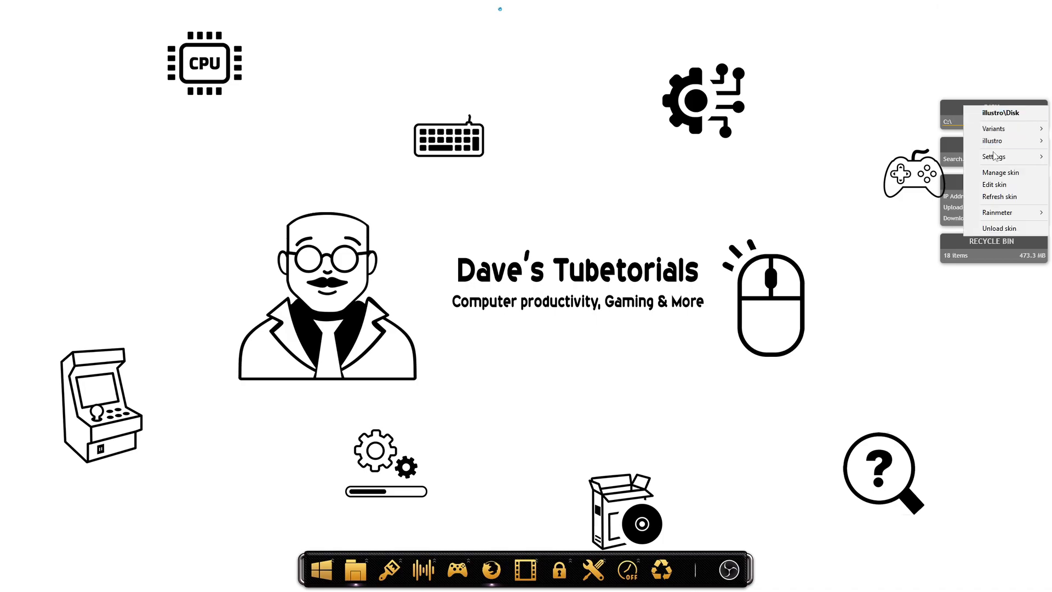
left_click(993, 229)
right_click(964, 149)
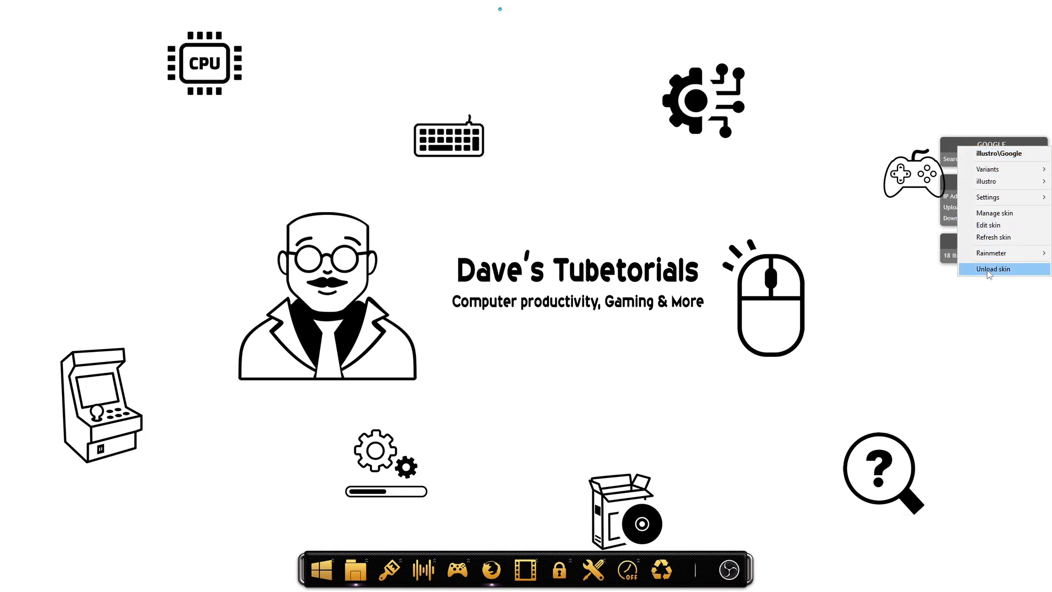
left_click(987, 271)
right_click(954, 182)
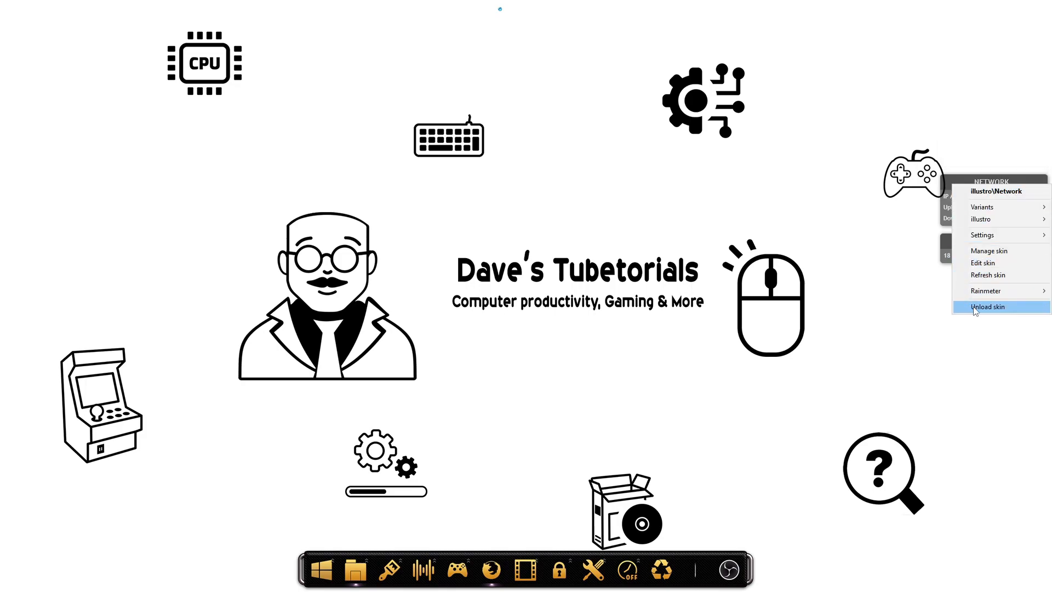
left_click(974, 307)
Unload the illustro Recycle Bin skin and permanently delete the items in the recycle bin.
left_click(964, 256)
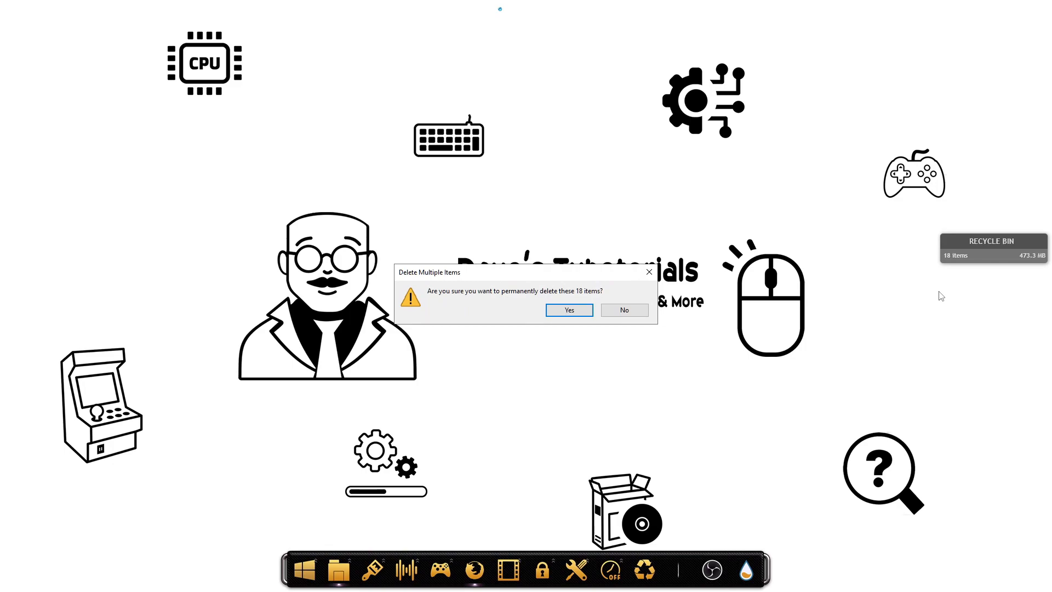
left_click(624, 310)
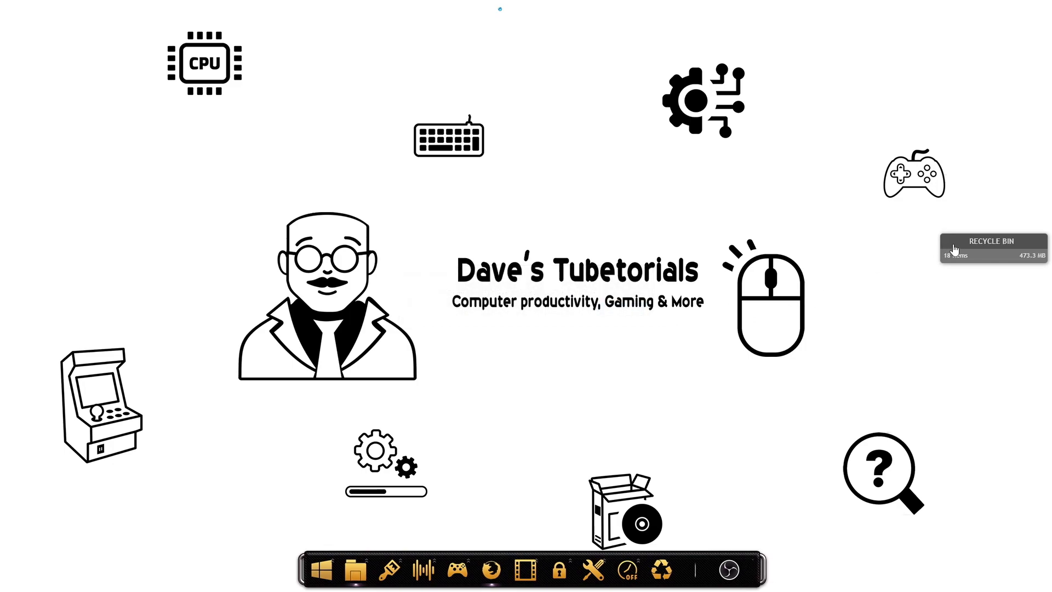
left_click(954, 252)
right_click(982, 258)
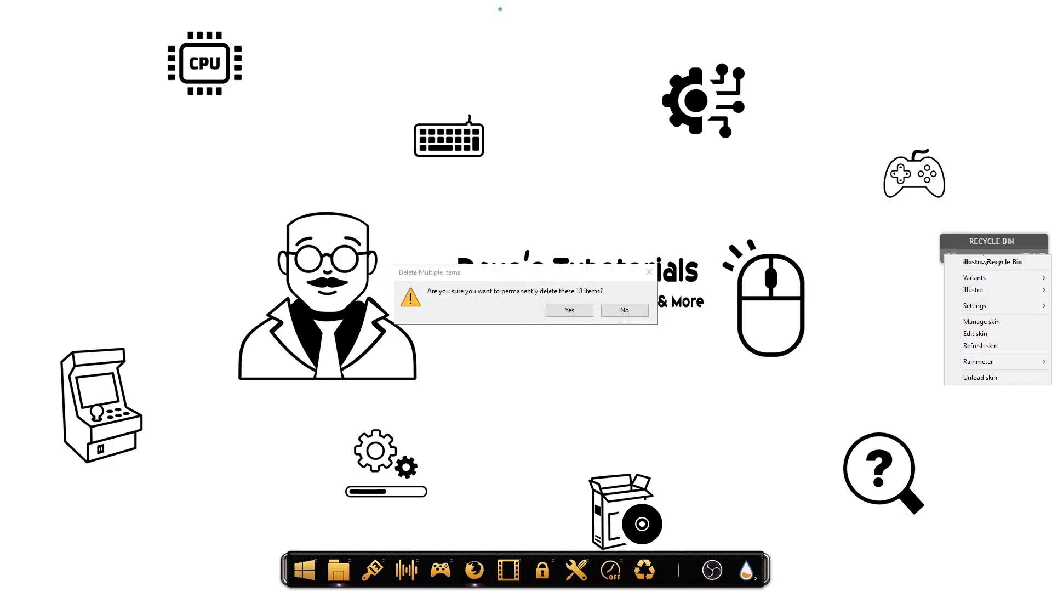
left_click(986, 377)
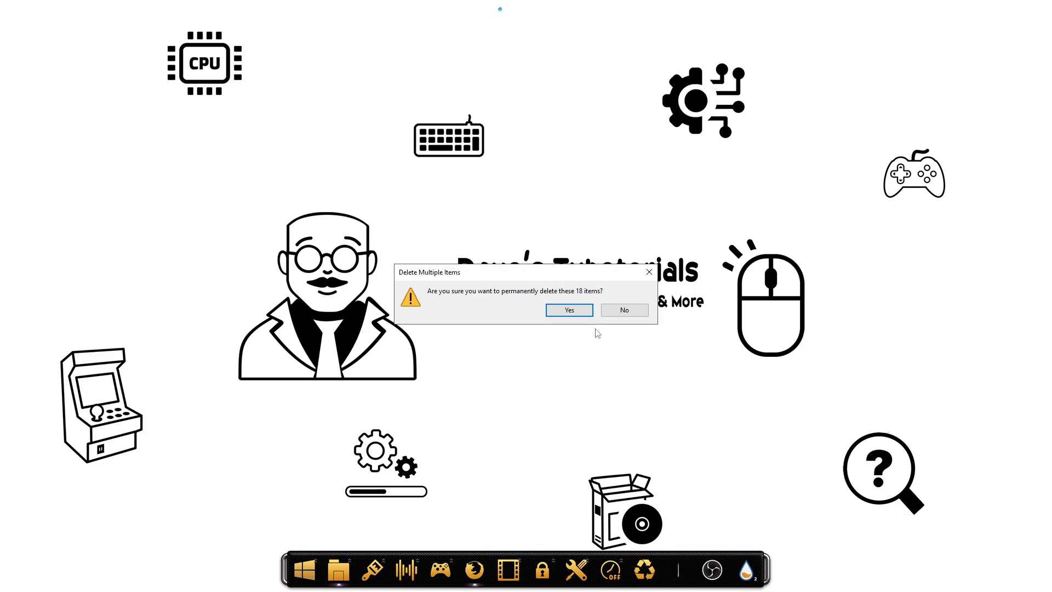
left_click(569, 310)
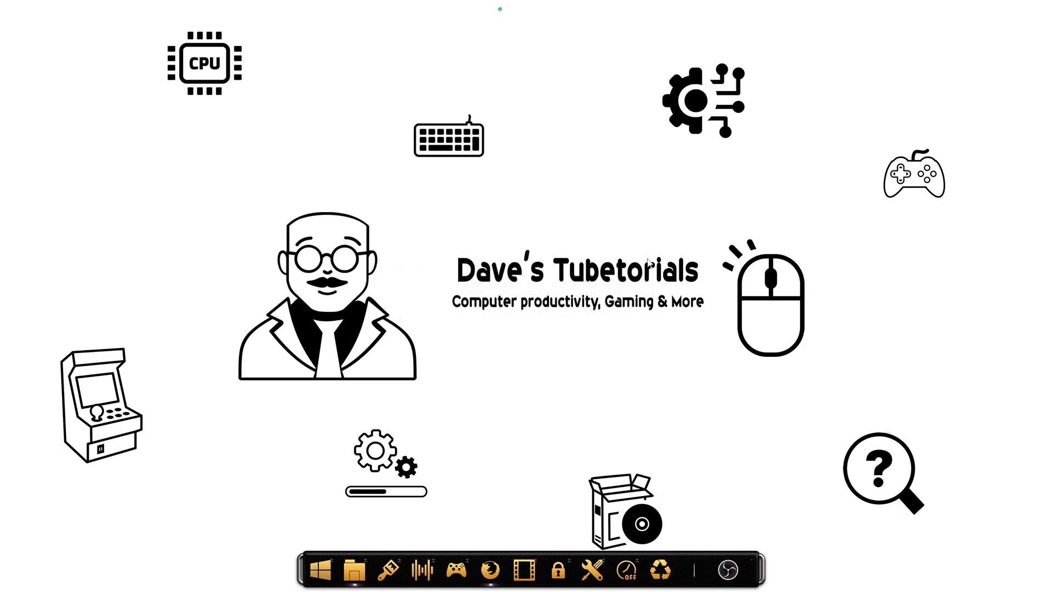
left_click(499, 10)
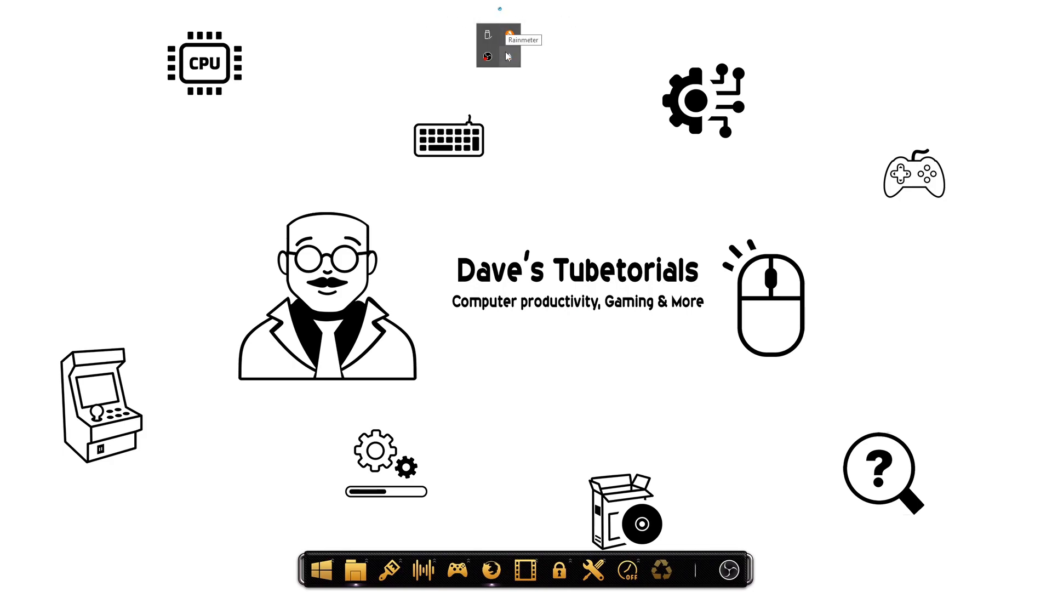
left_click(511, 108)
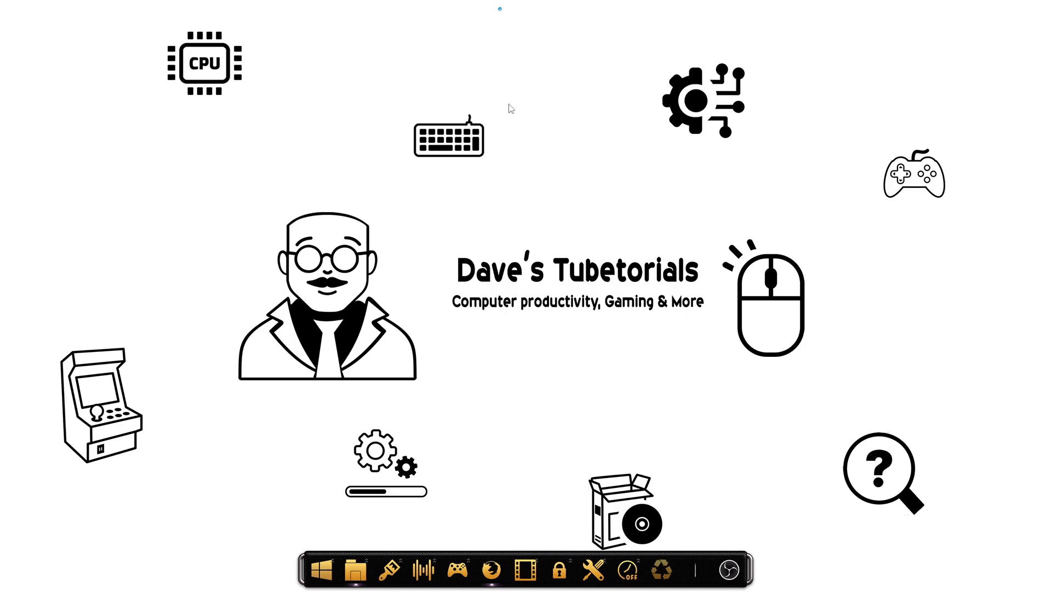
Open the wallpaper dimming_by_bisbiswas_de78rki.jpg from New folder on the Desktop in Paint.
left_click(360, 564)
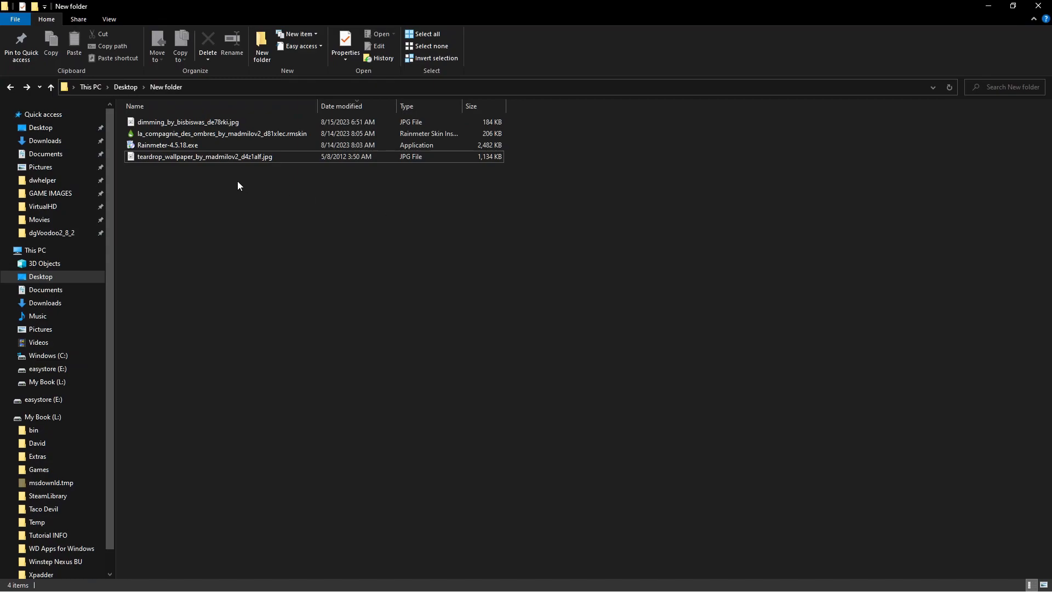
mouse_move(214, 122)
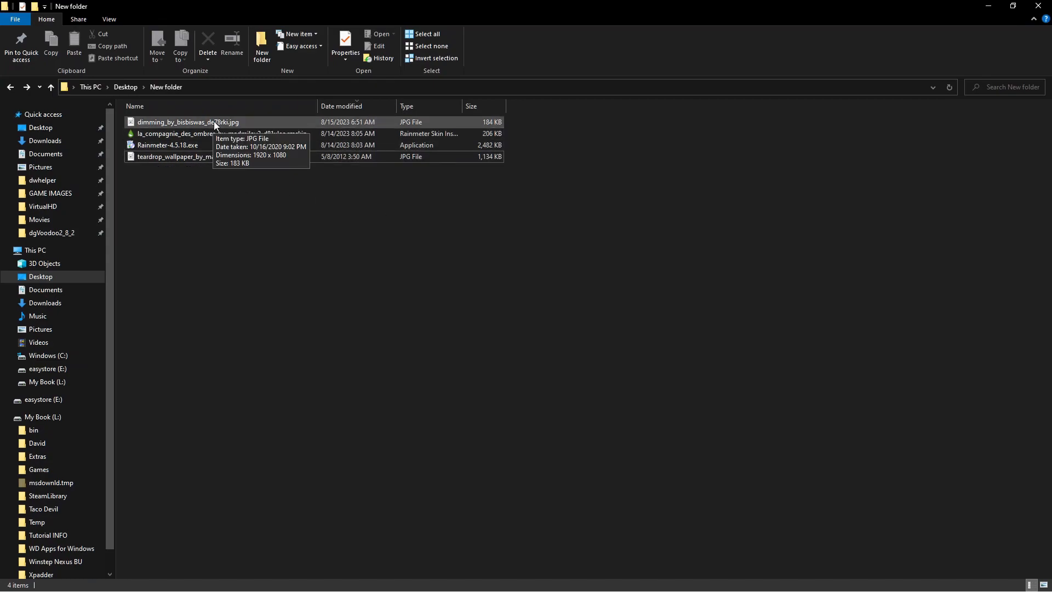
double_click(215, 122)
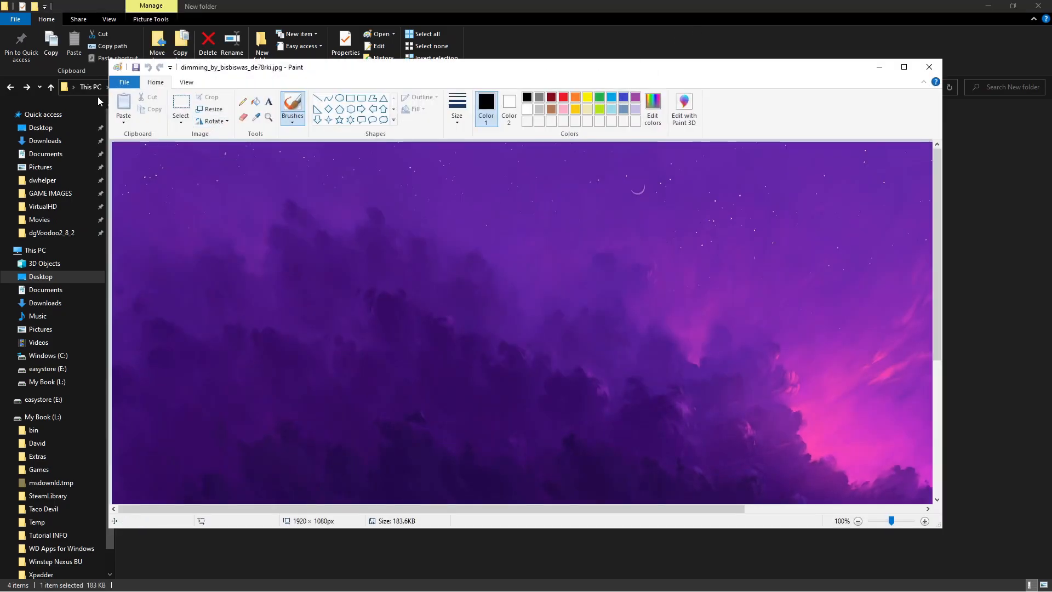
Set the opened image as the centered desktop background and clear the image and folder windows off the desktop.
left_click(123, 83)
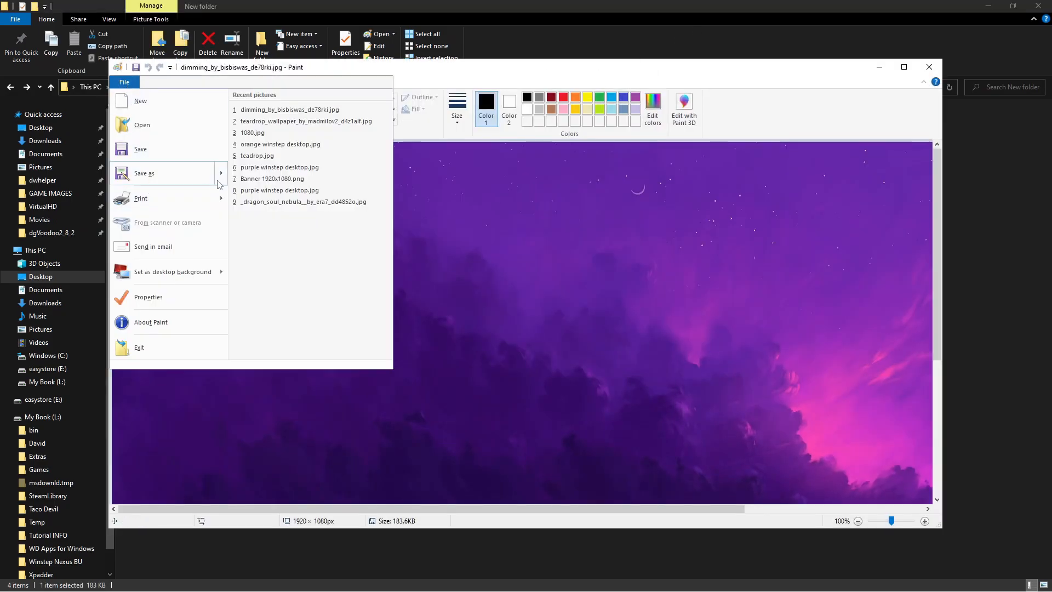
mouse_move(168, 280)
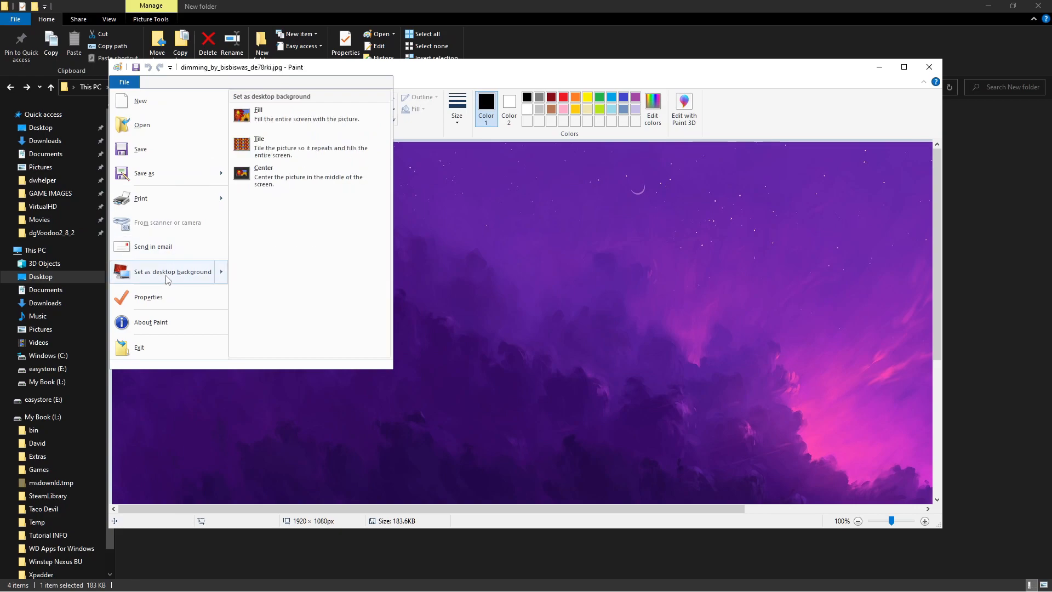
left_click(268, 180)
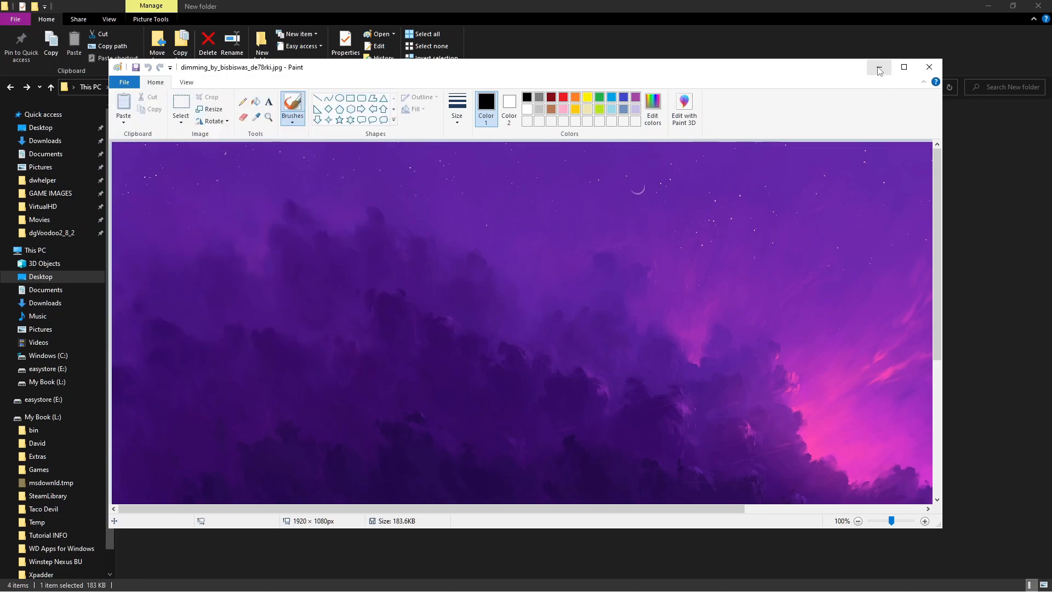
left_click(928, 67)
left_click(988, 7)
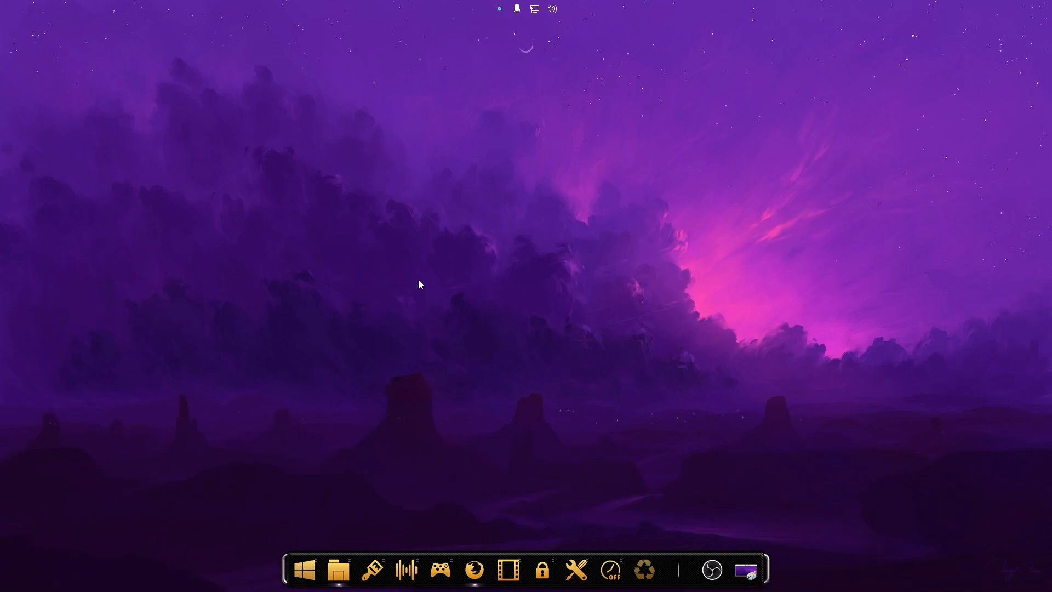
Load the variant listed below Deutsch of the La Compagnie des Ombres clock skin in Rainmeter, and move the clock slightly up and right.
left_click(499, 10)
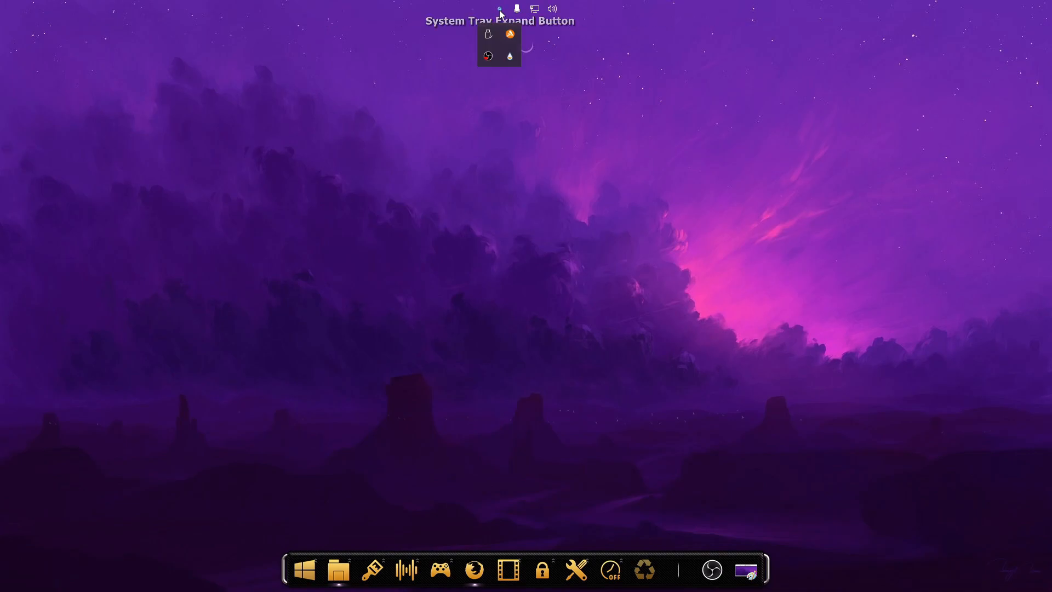
left_click(512, 57)
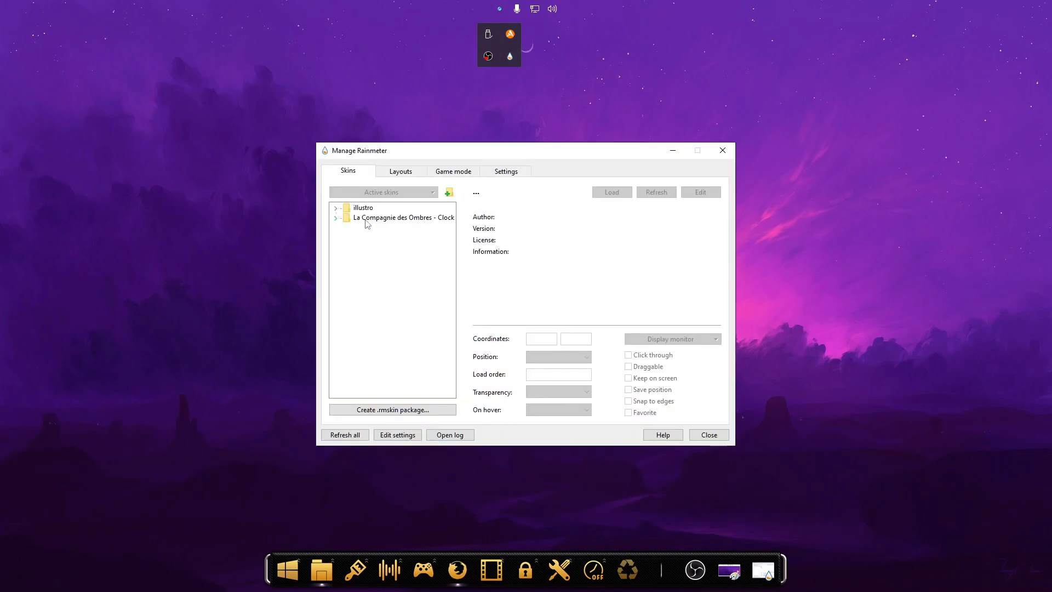
left_click(336, 218)
double_click(372, 228)
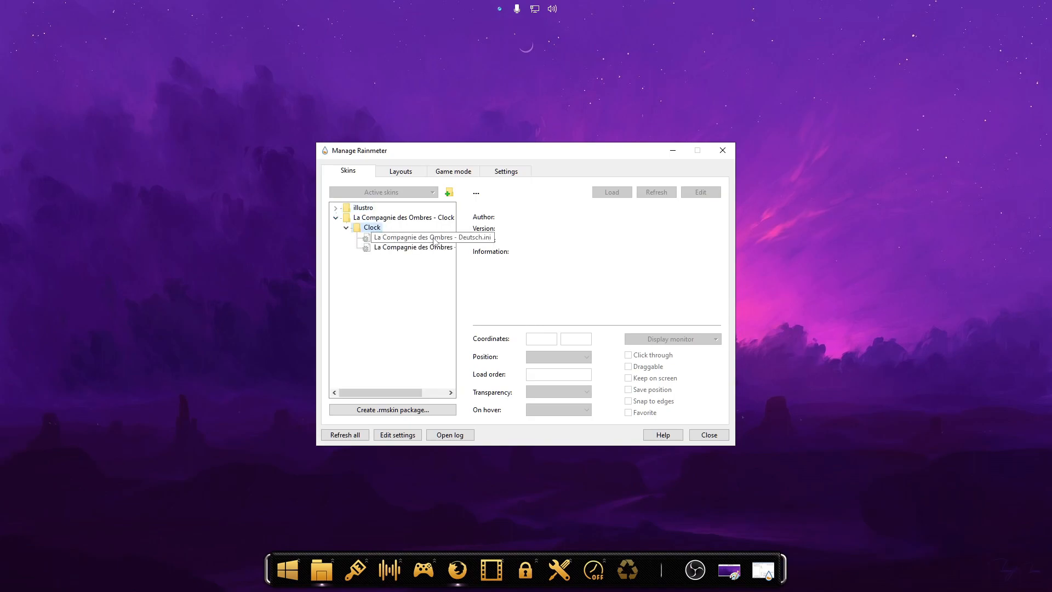
left_click(429, 249)
left_click(628, 191)
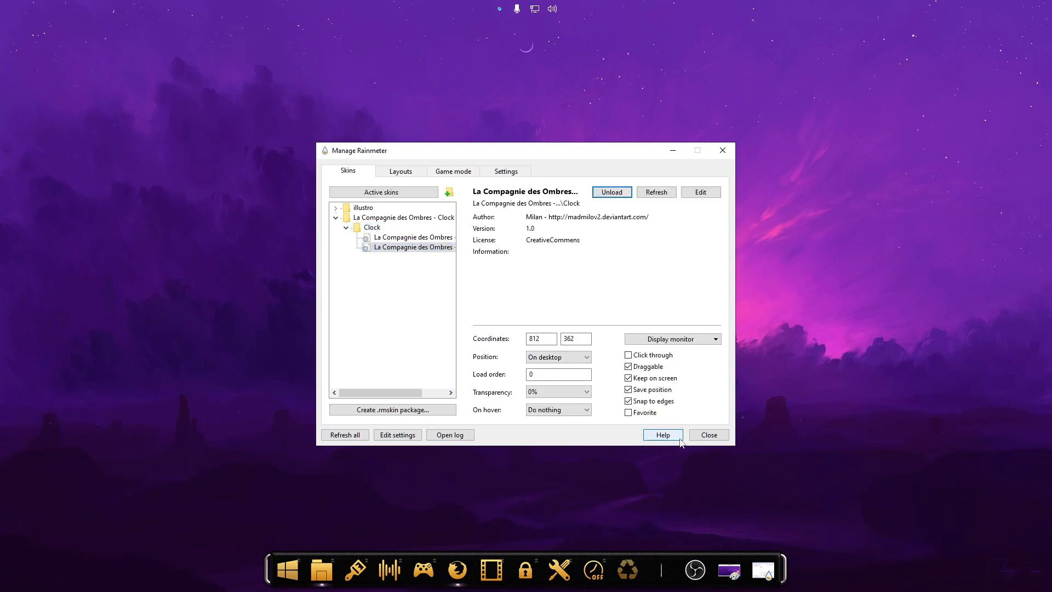
left_click(712, 438)
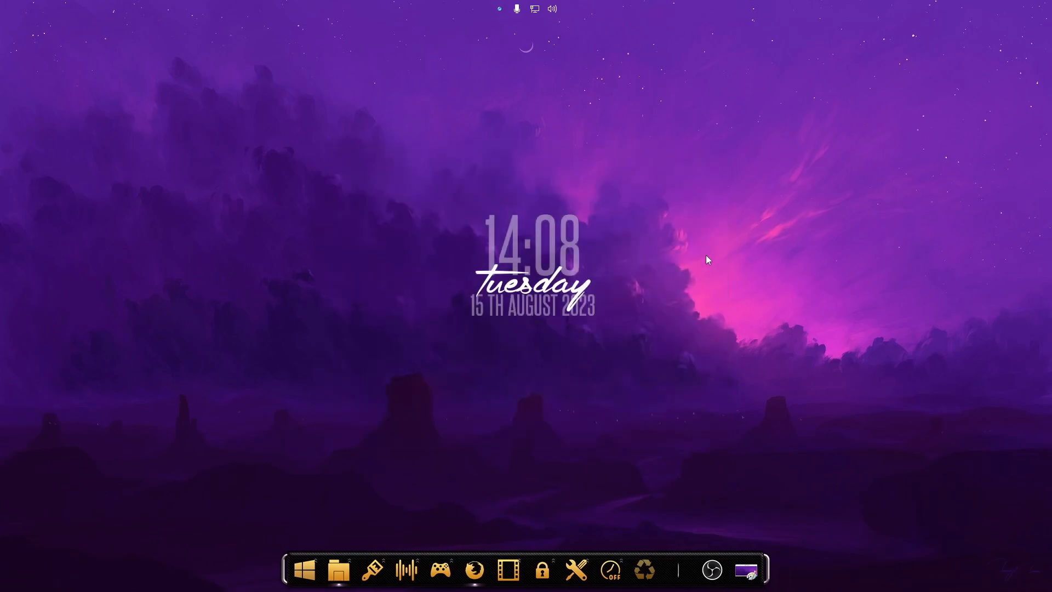
left_click_drag(537, 246, 557, 240)
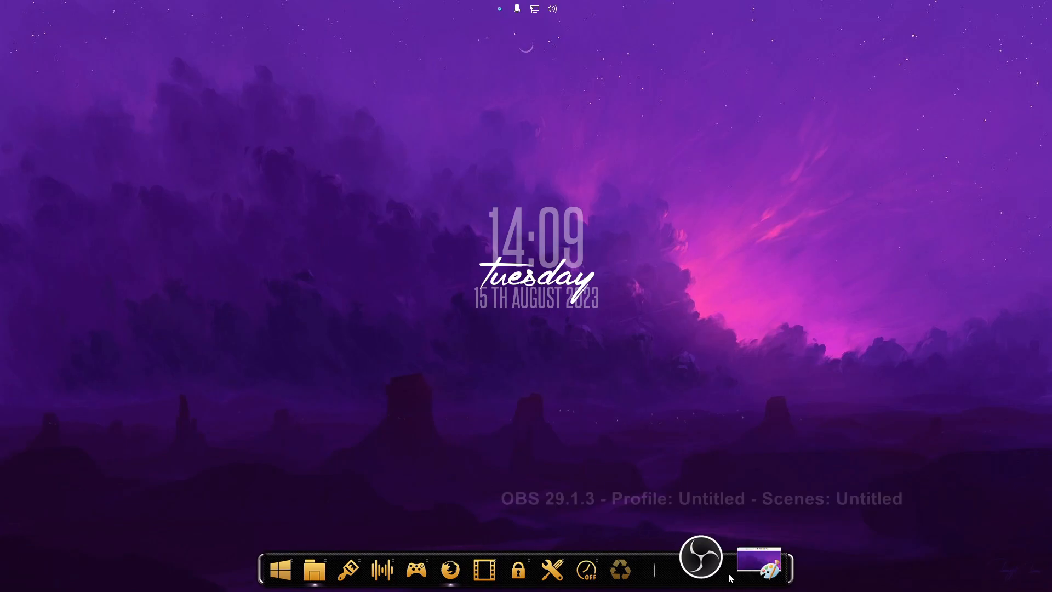
left_click(465, 557)
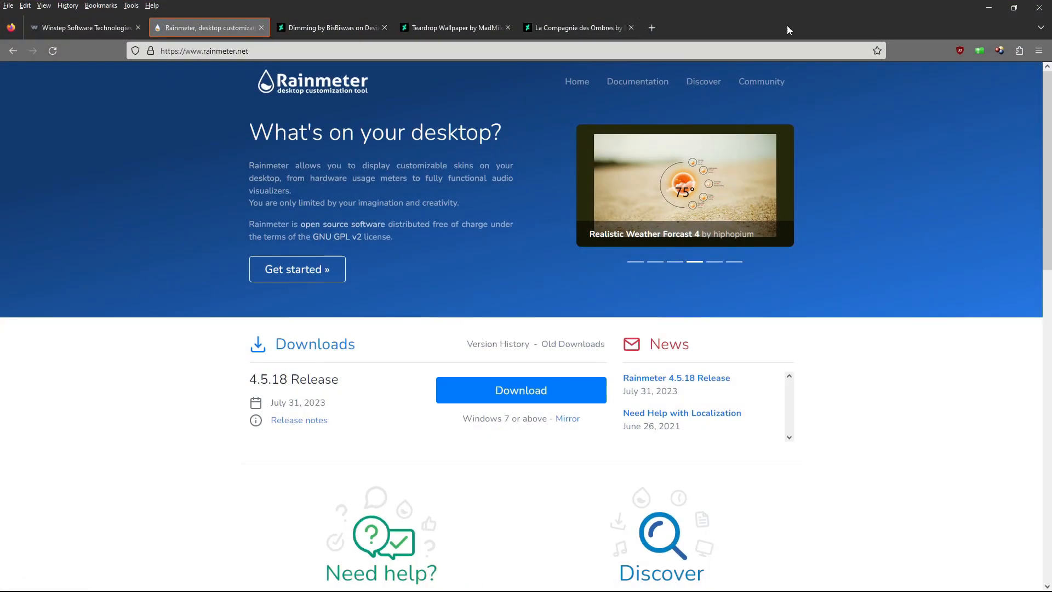
left_click(988, 8)
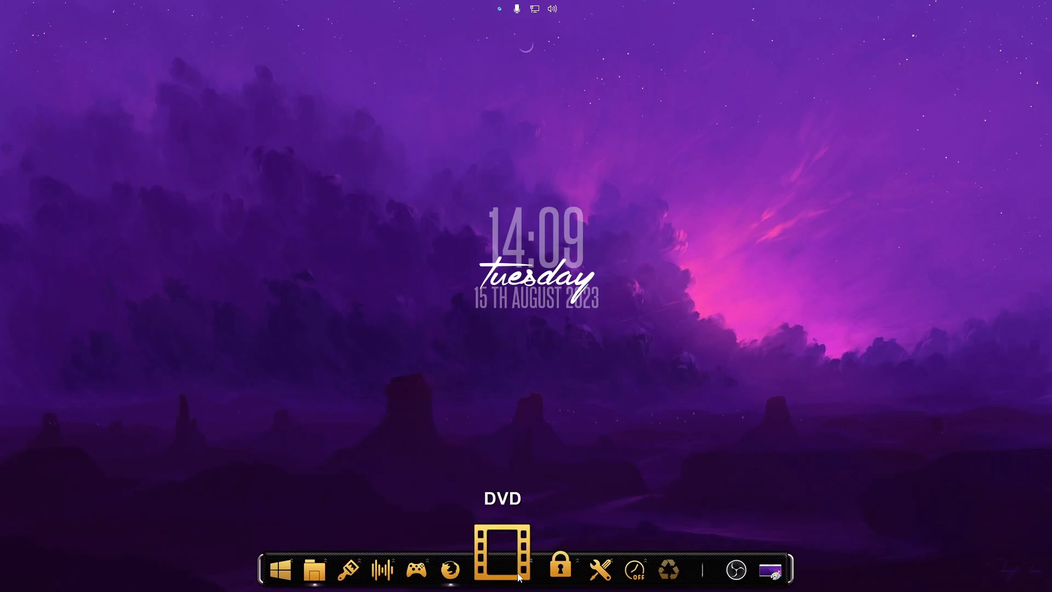
left_click(383, 572)
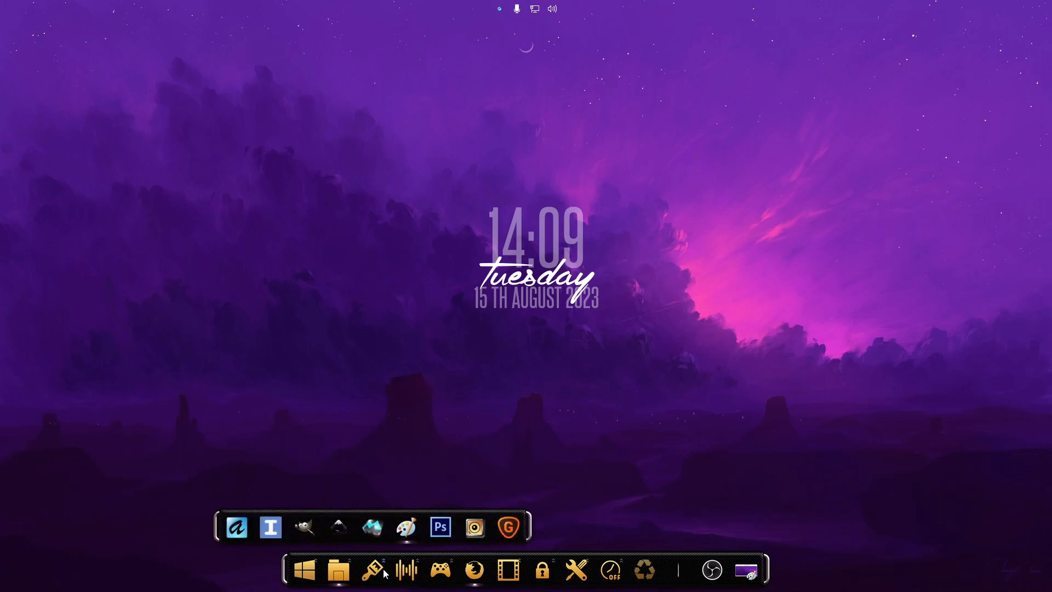
left_click(415, 576)
left_click(438, 523)
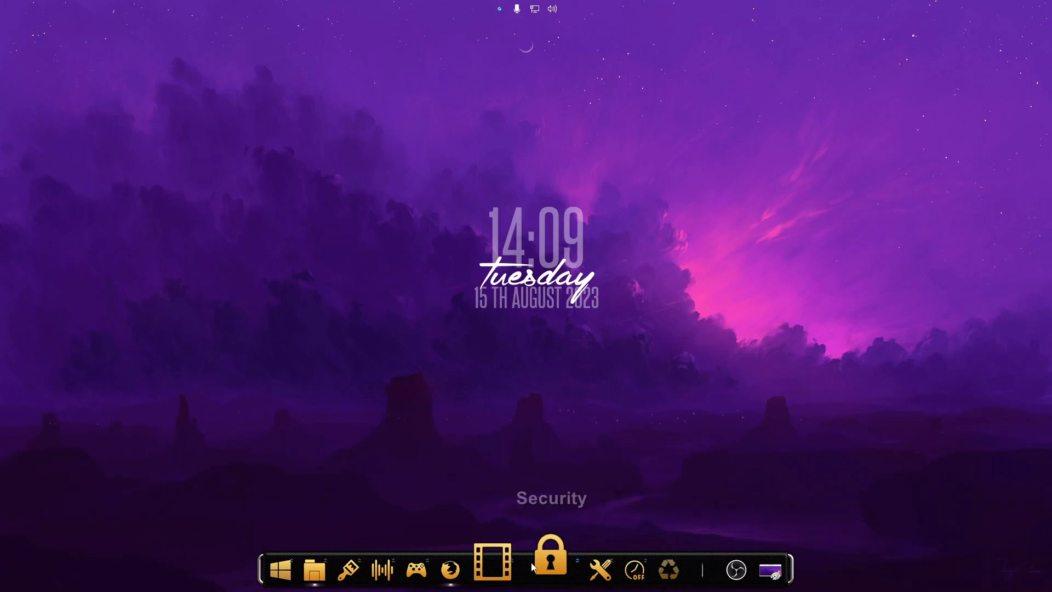
Switch to Firefox, open the Winstep Nexus product page from the Winstep site, and examine the free and Ultimate editions.
left_click(472, 567)
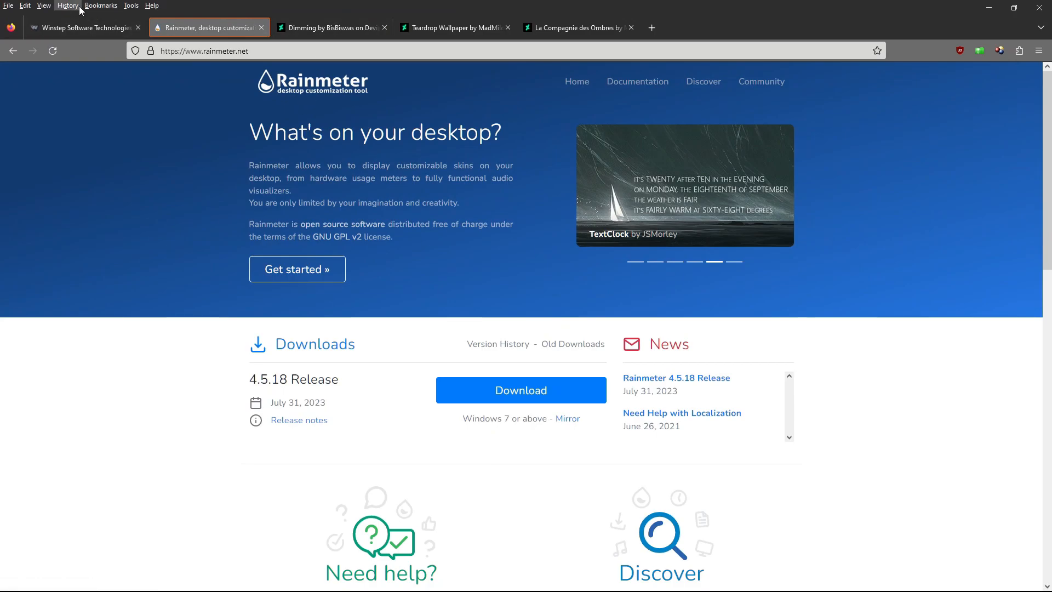
left_click(93, 28)
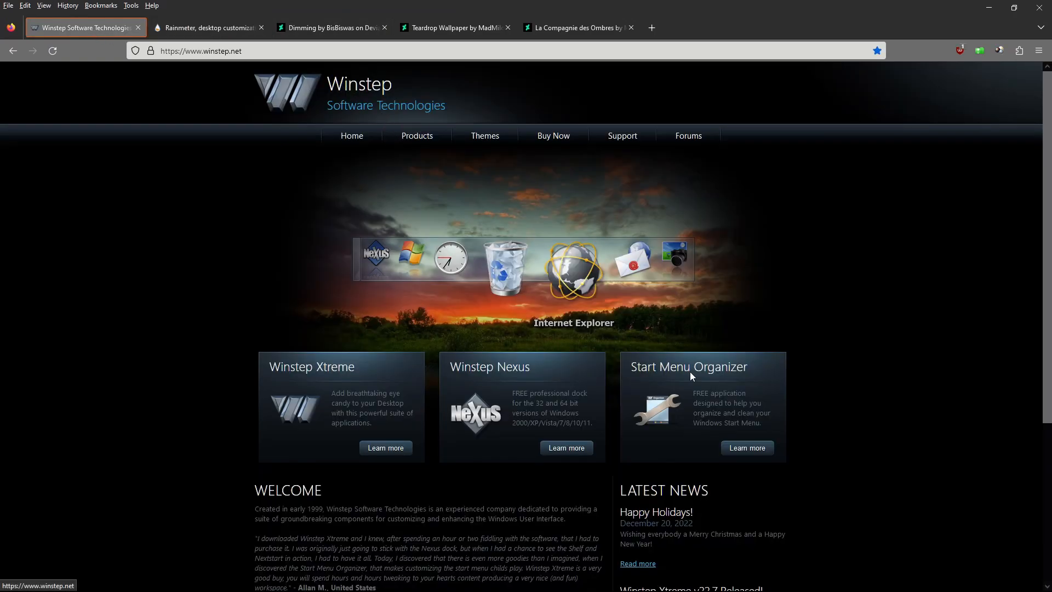
scroll(816, 376, "down", 2)
scroll(623, 328, "down", 2)
scroll(559, 237, "up", 4)
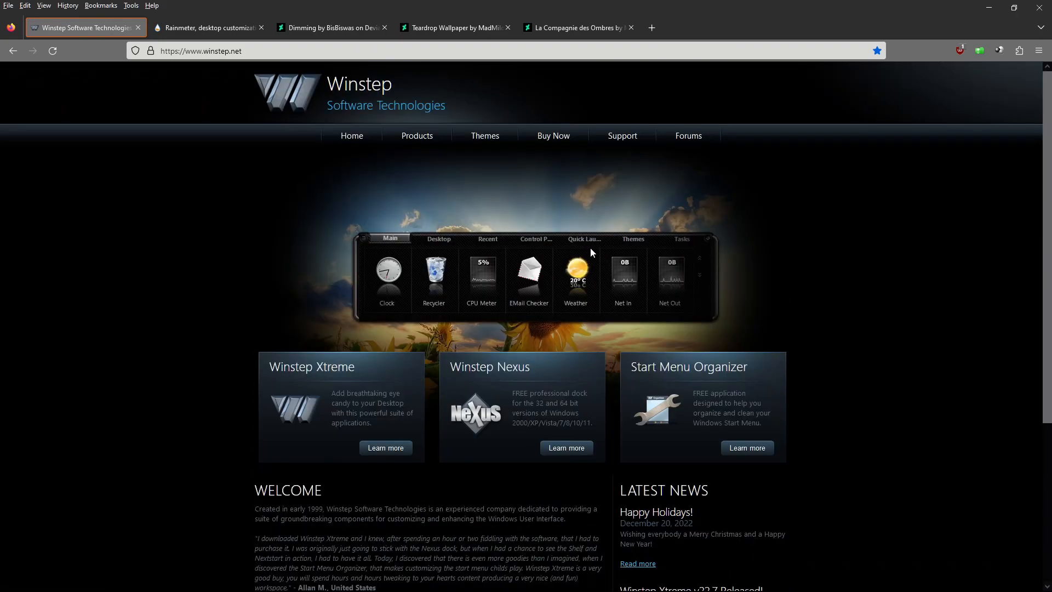
left_click(560, 446)
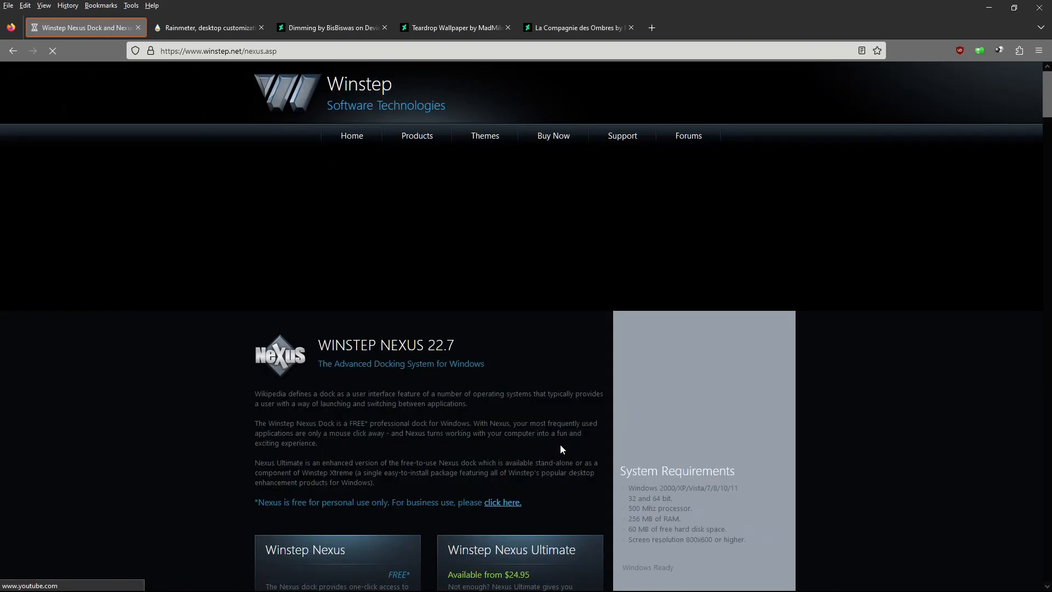
scroll(506, 373, "down", 4)
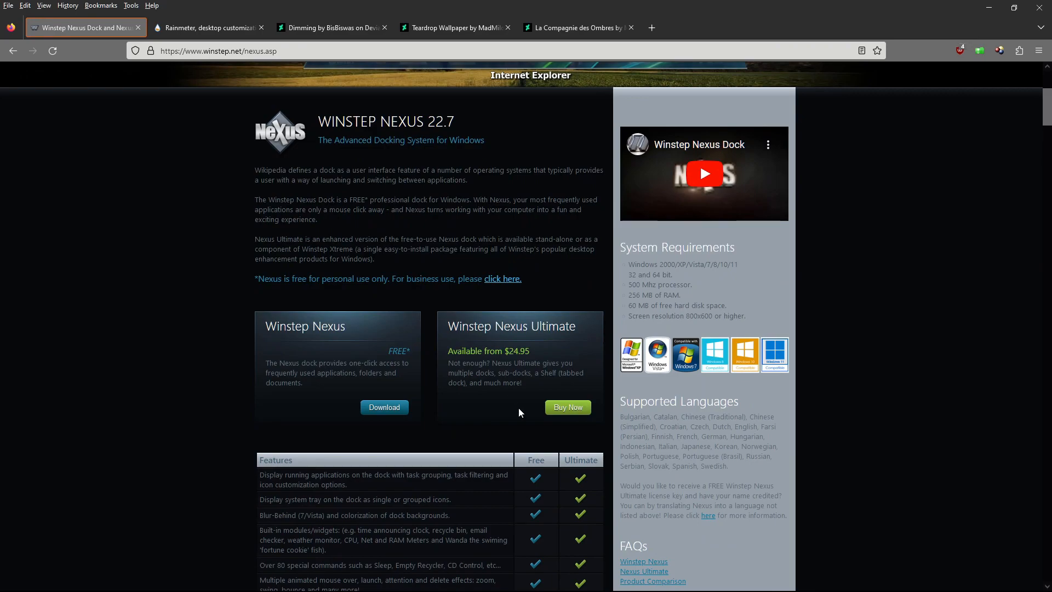
Examine the free versus Ultimate feature comparison on the Winstep Nexus page, then minimize the browser to return to the desktop.
scroll(530, 347, "down", 5)
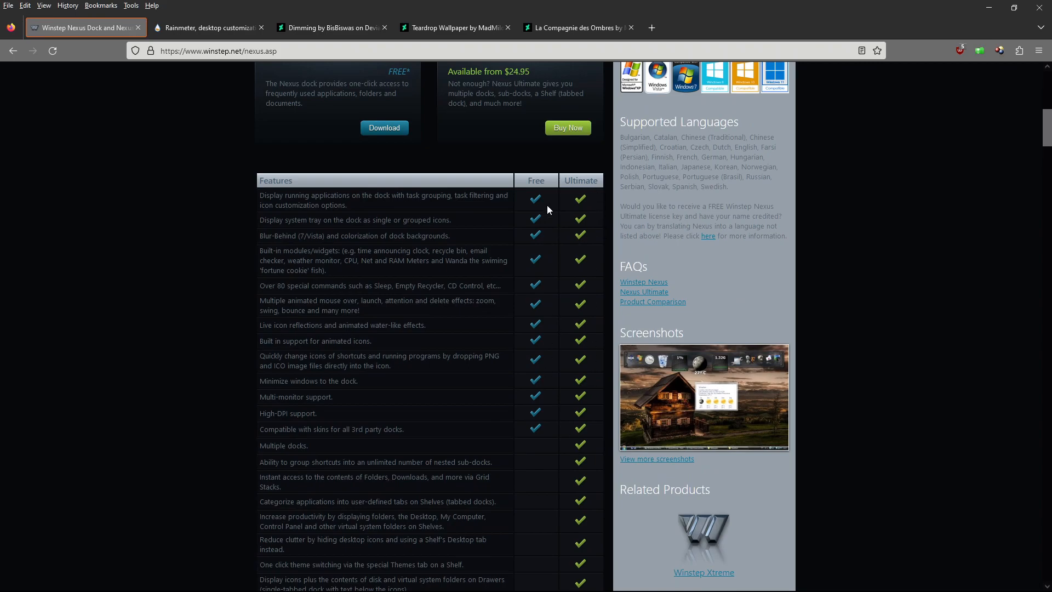
scroll(548, 211, "down", 4)
scroll(550, 343, "up", 1)
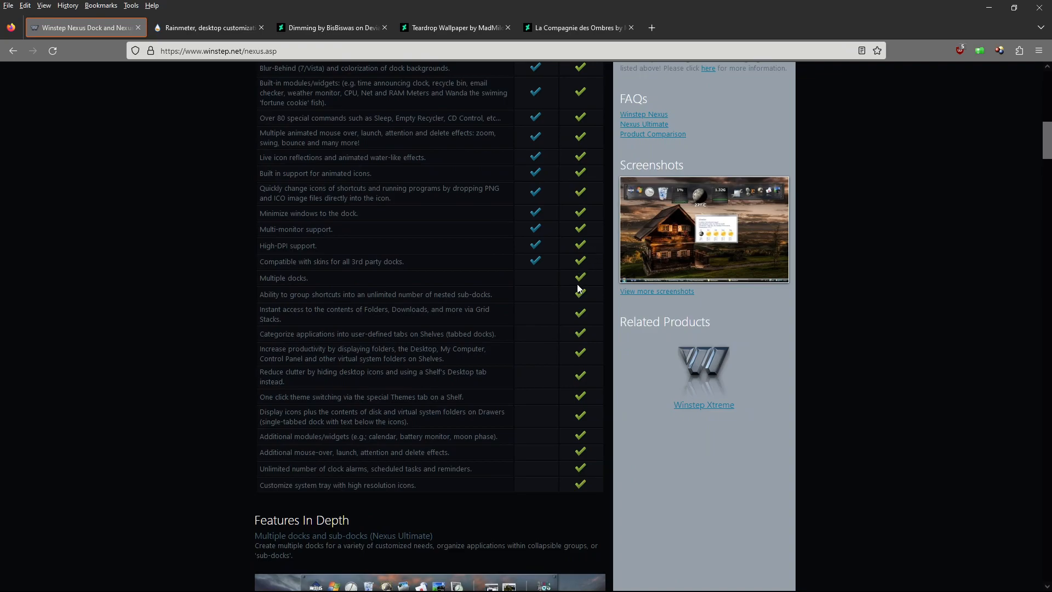
scroll(594, 332, "up", 1)
scroll(595, 332, "up", 1)
scroll(594, 332, "down", 1)
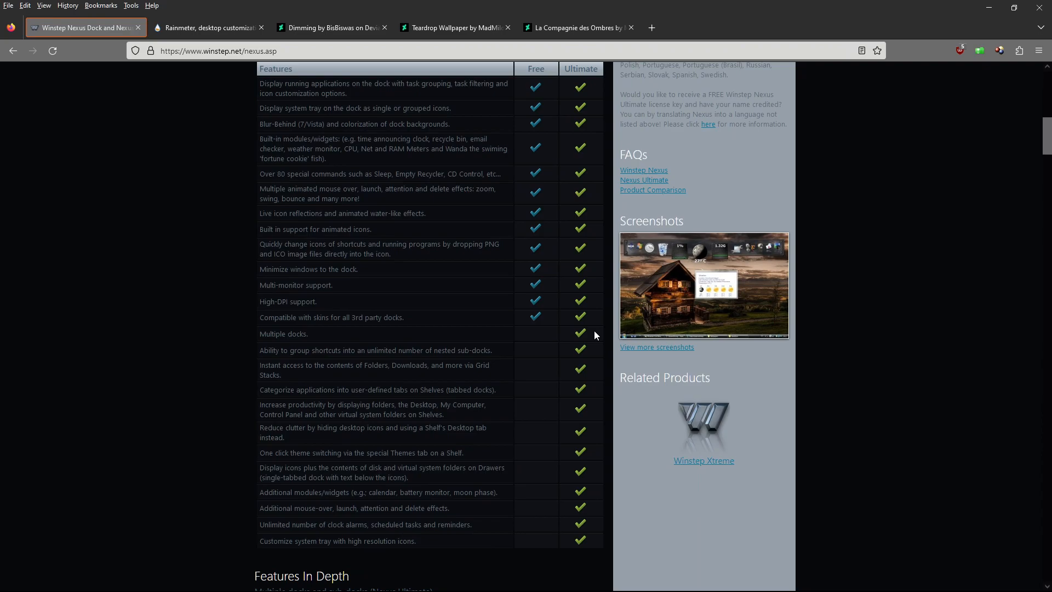
scroll(594, 330, "down", 5)
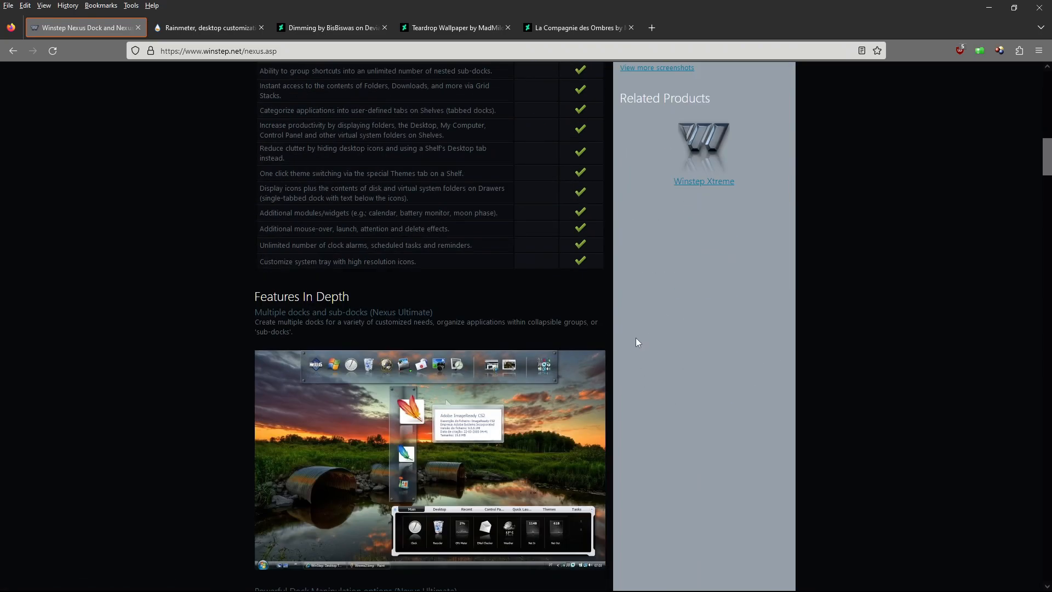
scroll(823, 339, "up", 15)
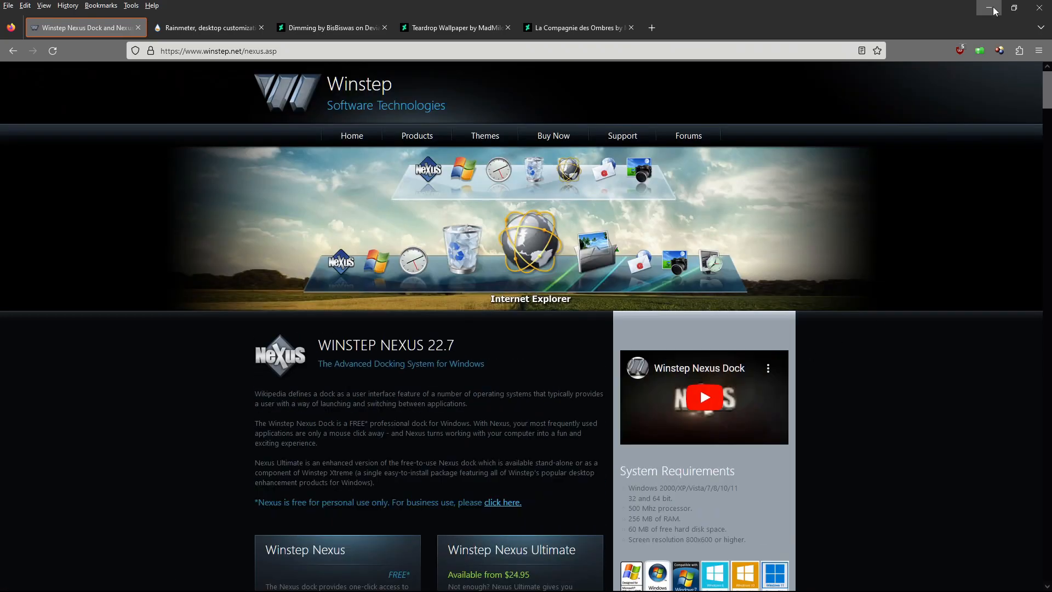
left_click(994, 11)
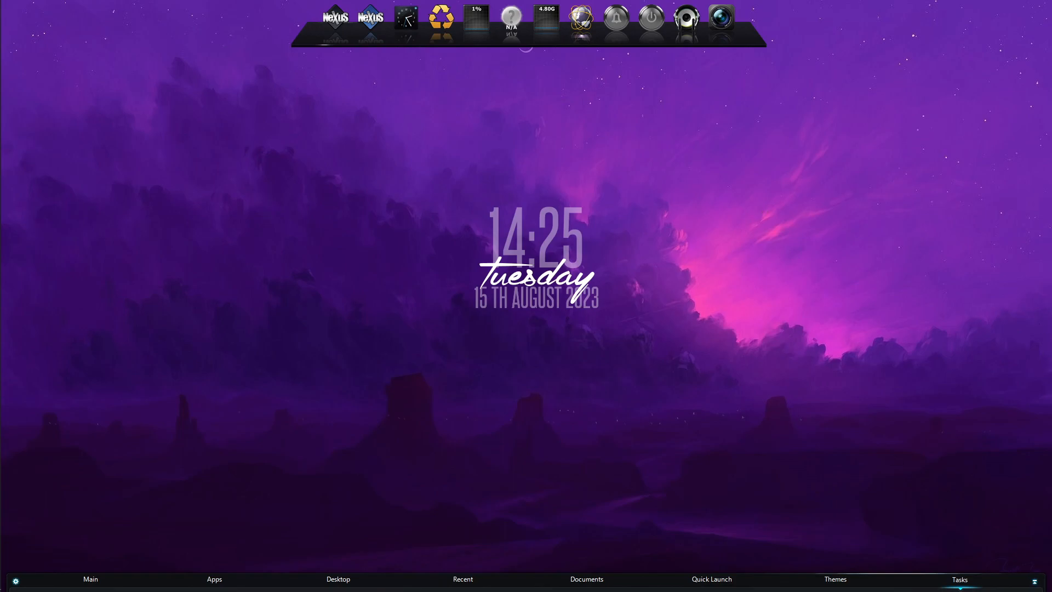
Disable the Nexus shelf along the lower edge of the desktop.
left_click(1035, 582)
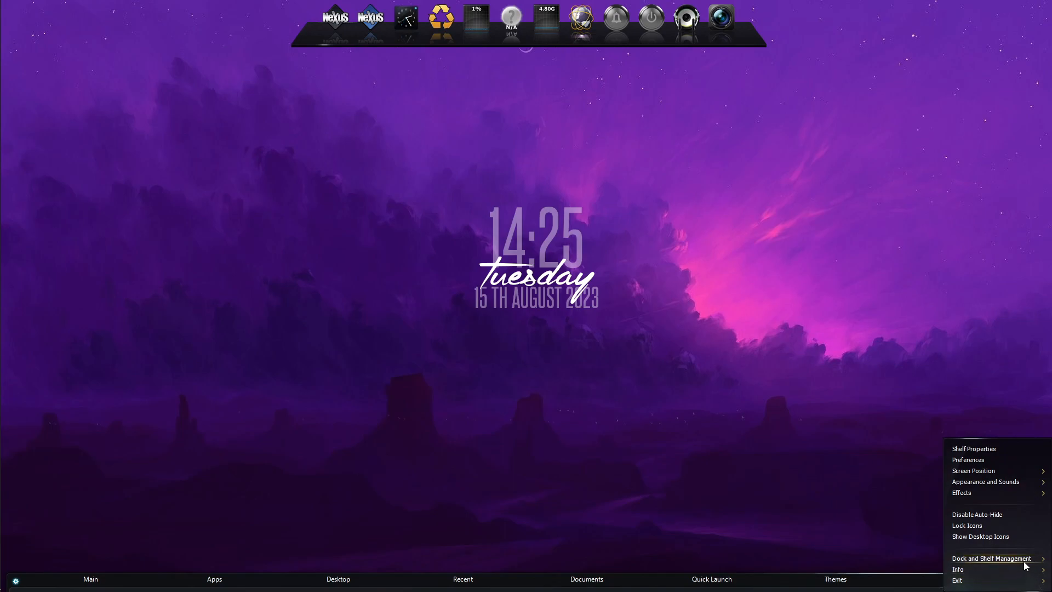
mouse_move(1023, 561)
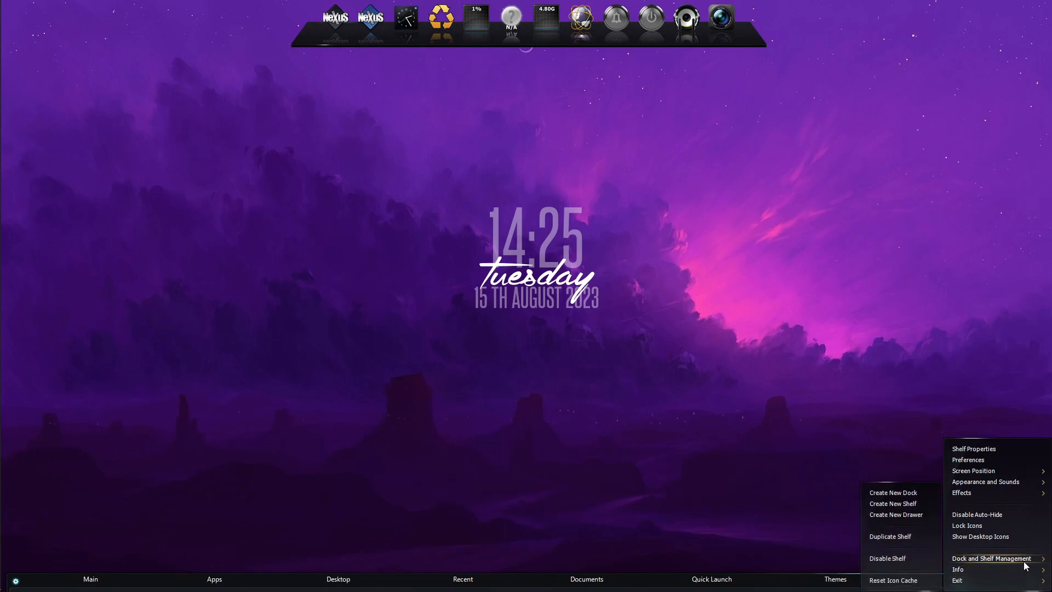
left_click(914, 562)
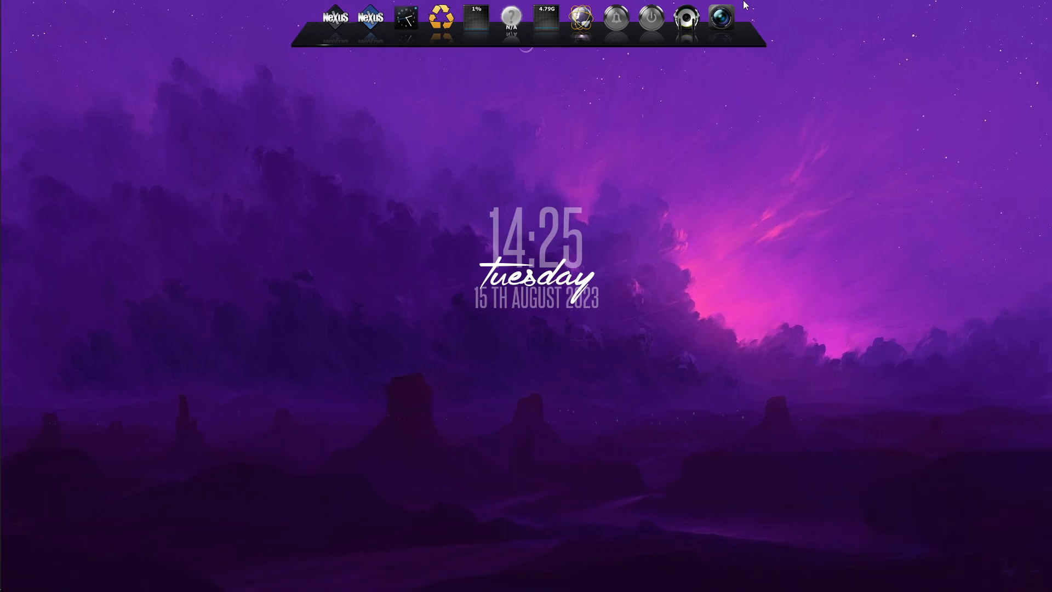
Move the Nexus dock from the upper to the lower edge of the desktop and roughly center it horizontally.
right_click(751, 37)
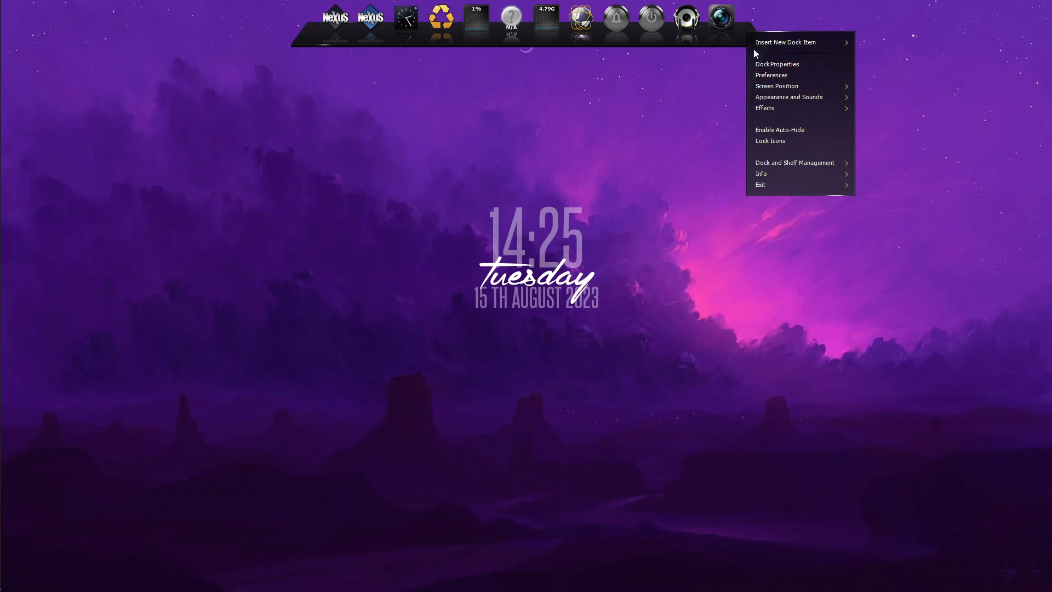
left_click(797, 12)
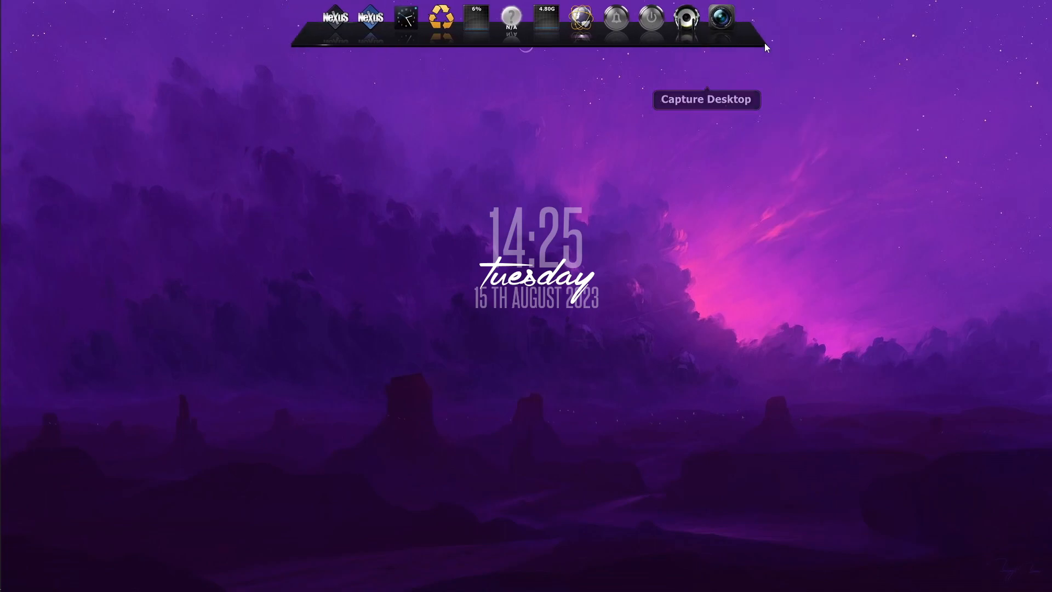
left_click_drag(751, 40, 720, 591)
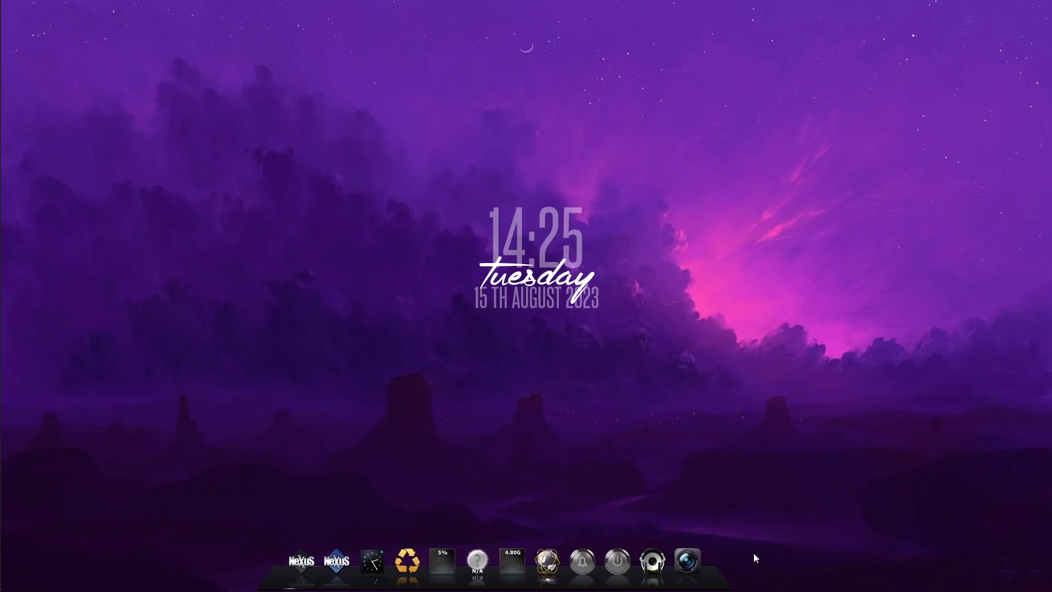
left_click_drag(717, 582, 756, 583)
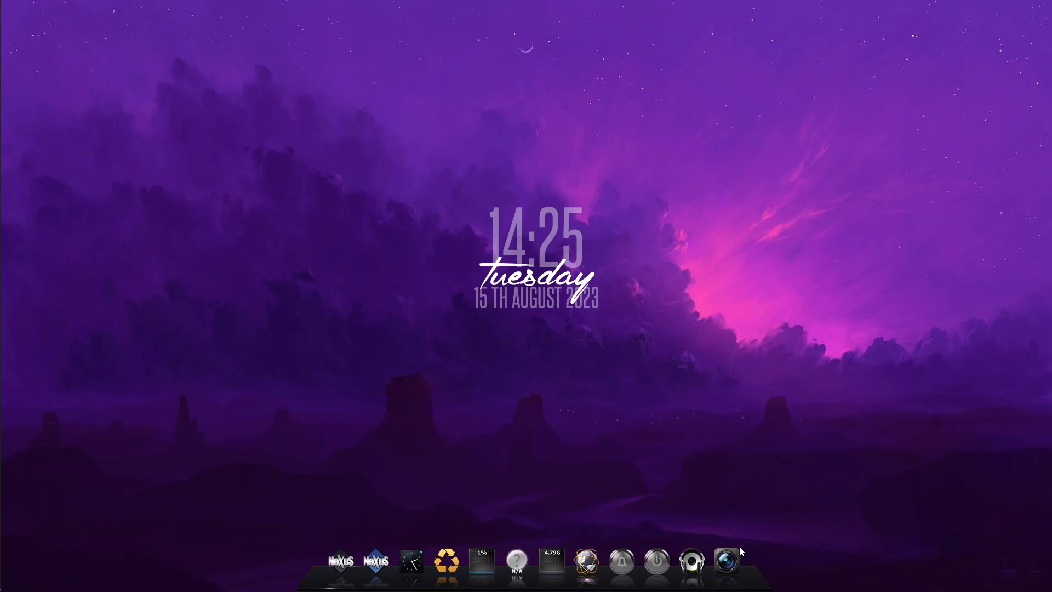
Apply the K-TEK 4D theme to the dock through its Dock Properties.
right_click(752, 586)
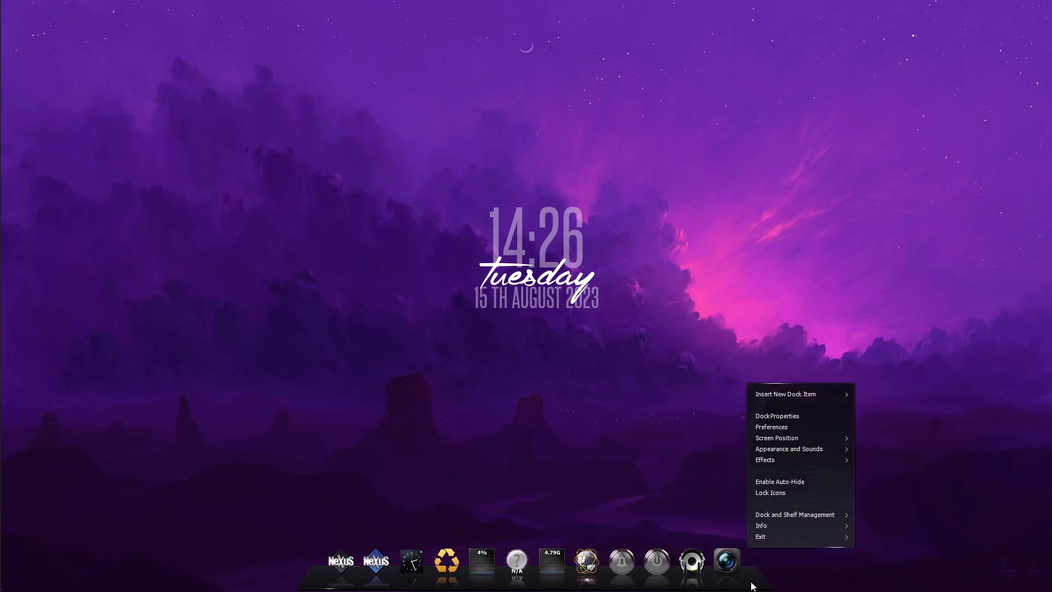
left_click(789, 417)
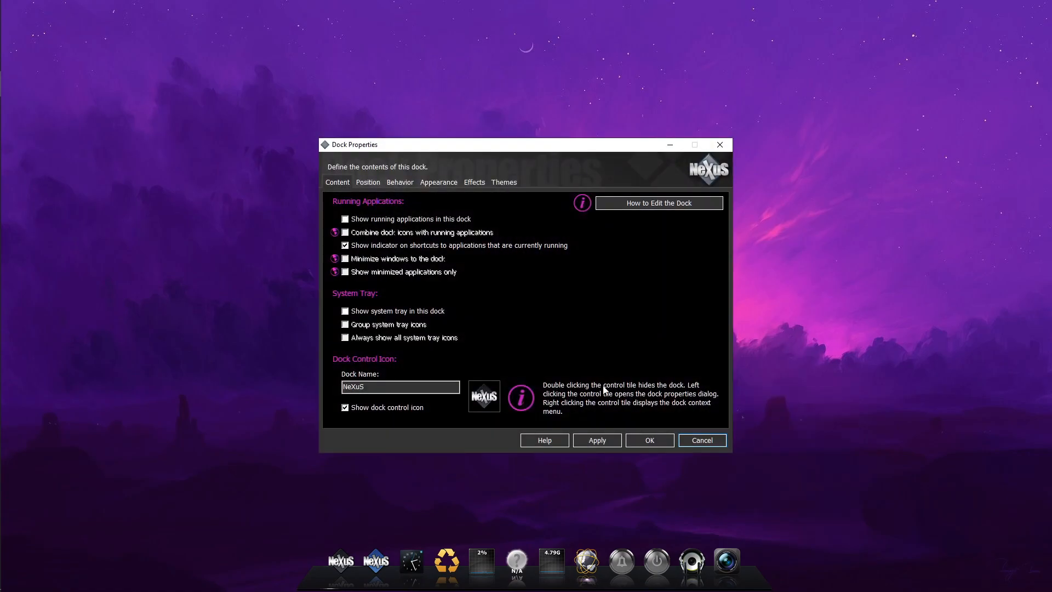
left_click(504, 182)
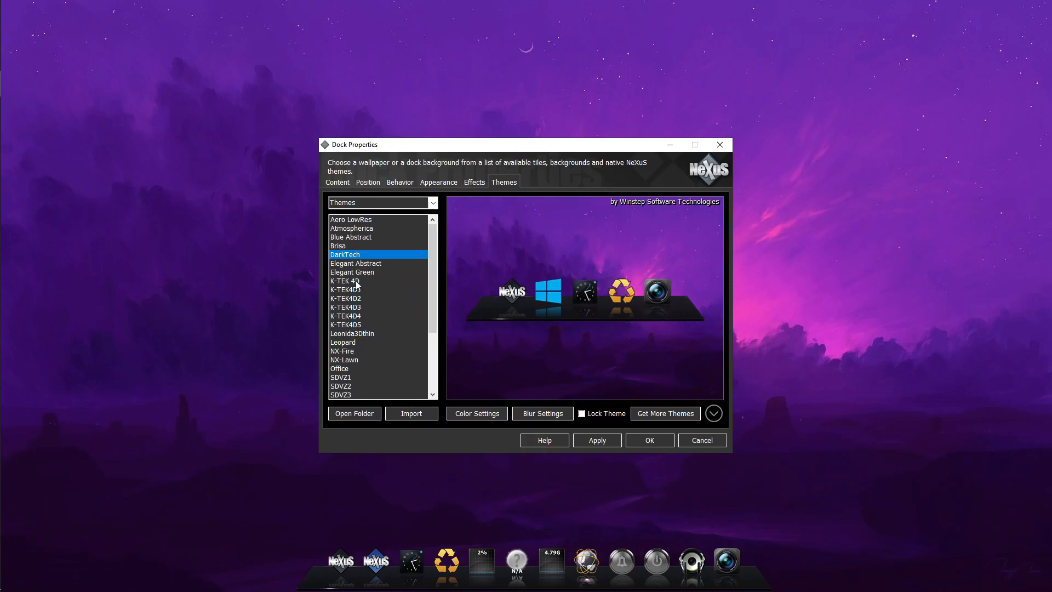
left_click(356, 281)
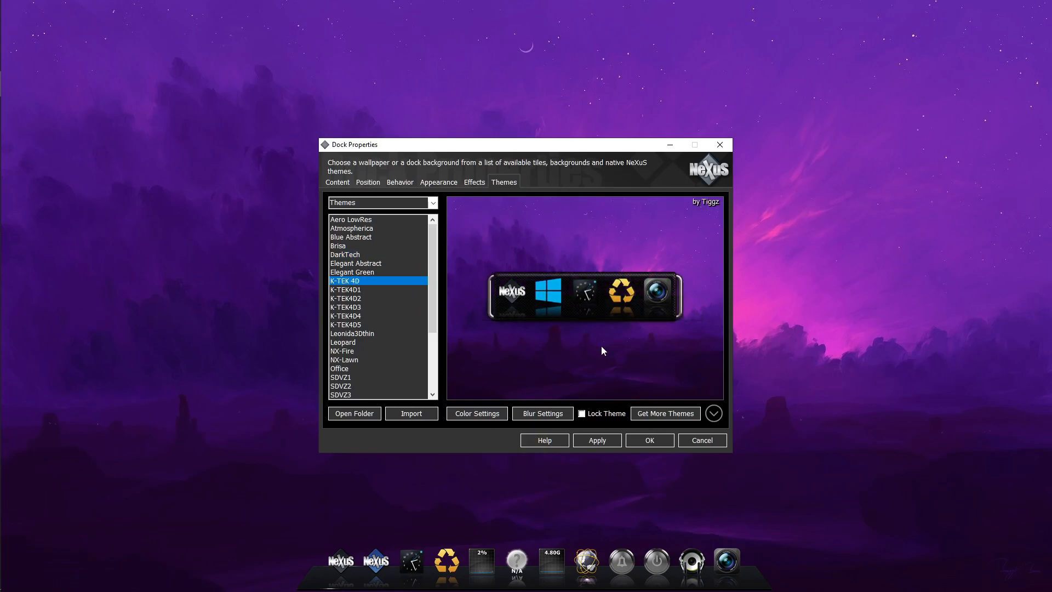
left_click(605, 442)
left_click(649, 440)
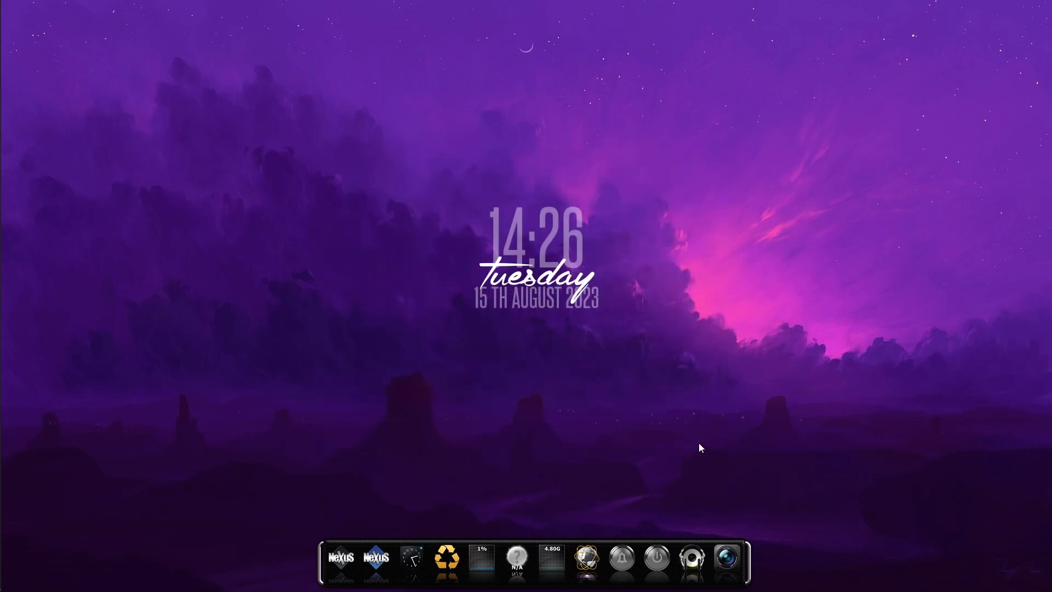
Remove the Nexus control icon, the Start Menu item and the Clock Module from the dock.
right_click(341, 552)
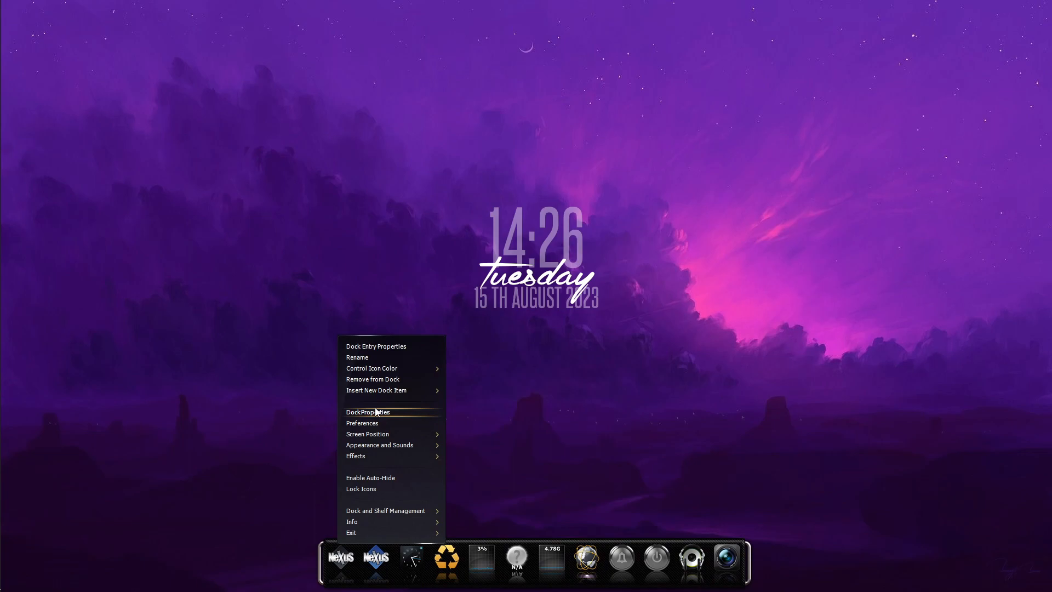
left_click(384, 379)
right_click(365, 546)
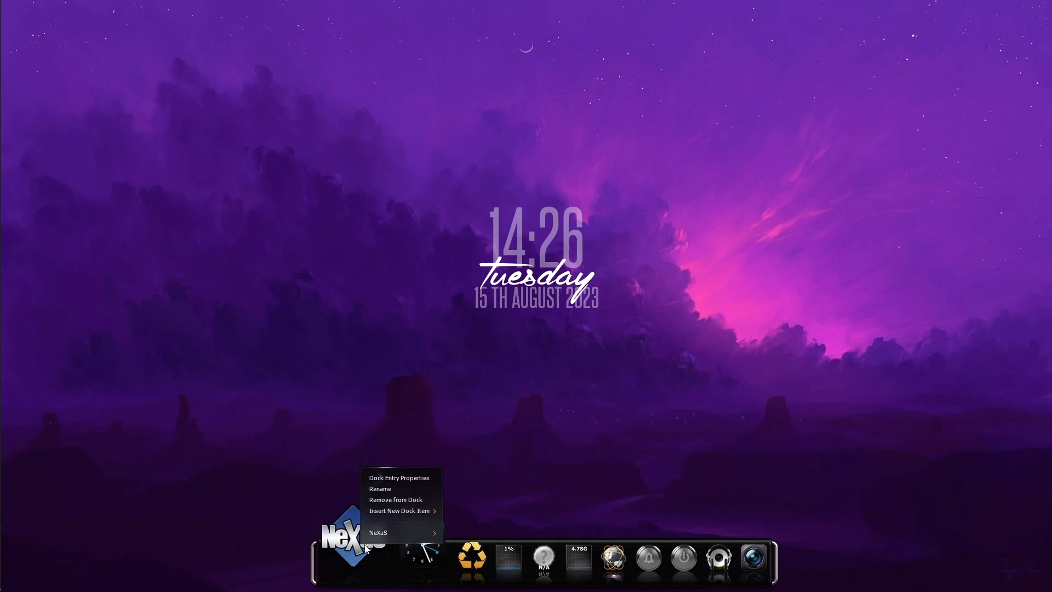
left_click(412, 499)
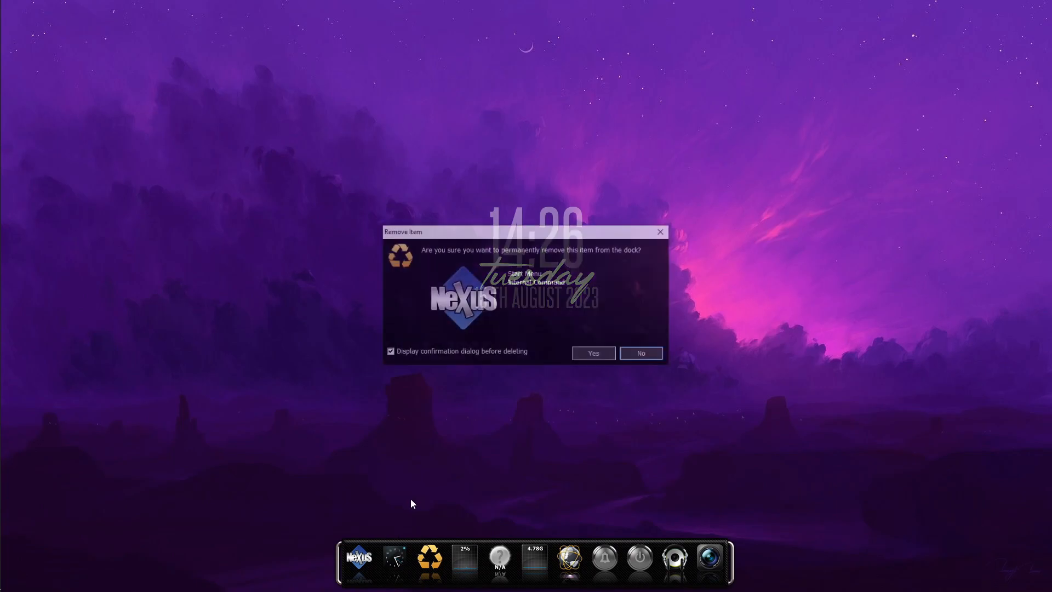
left_click(600, 354)
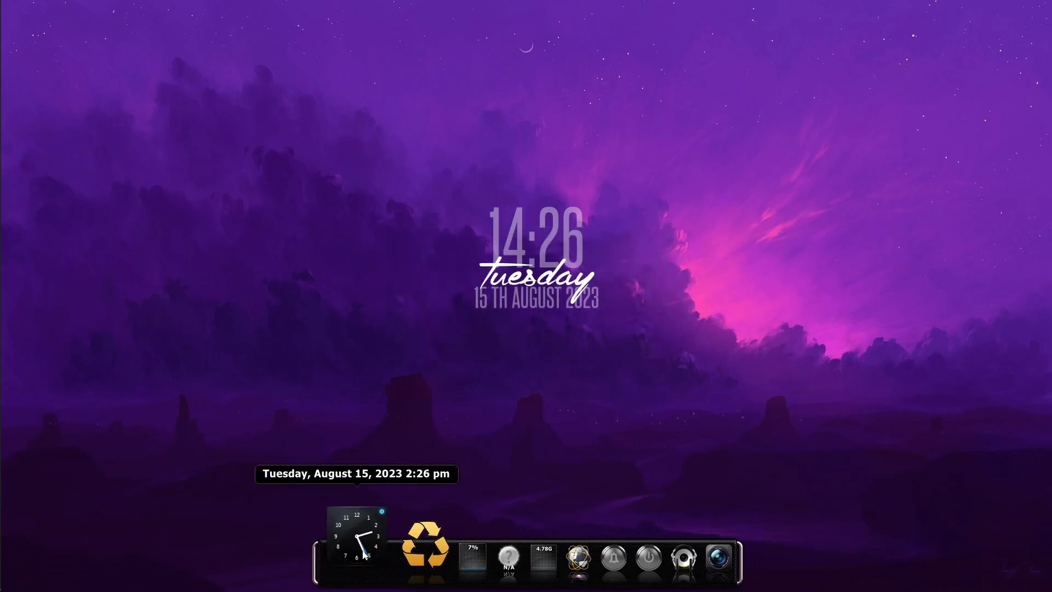
right_click(363, 554)
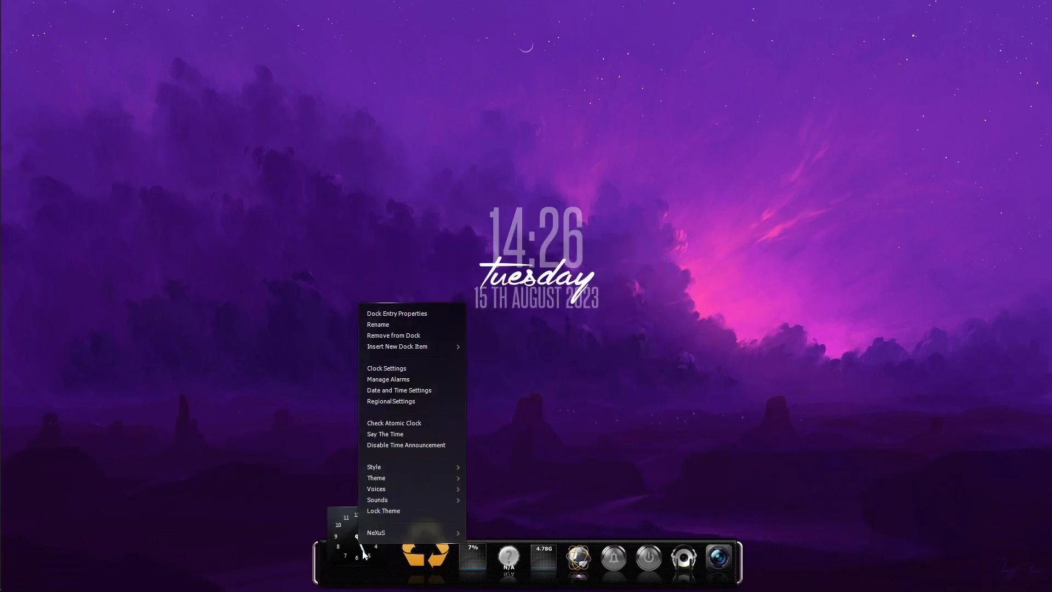
left_click(396, 335)
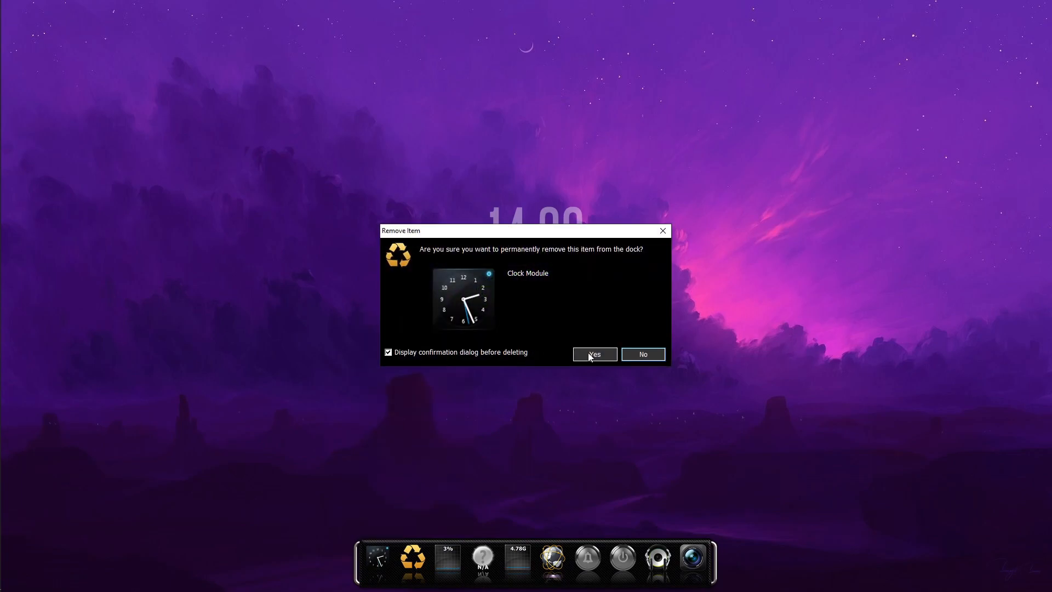
left_click(590, 355)
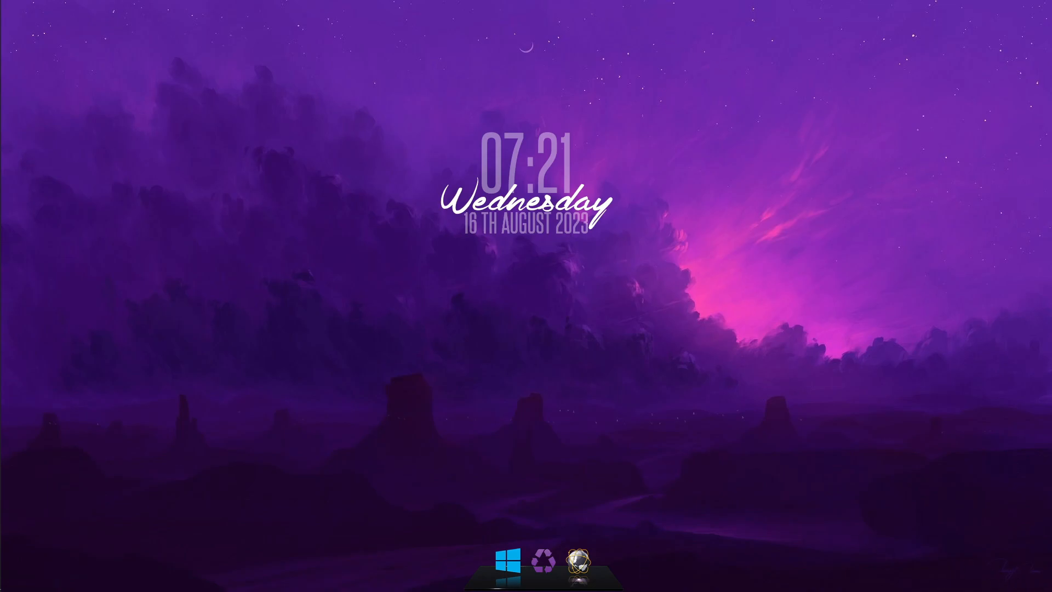
Create a second dock from the Docks & Shelves section of the Nexus preferences.
right_click(617, 587)
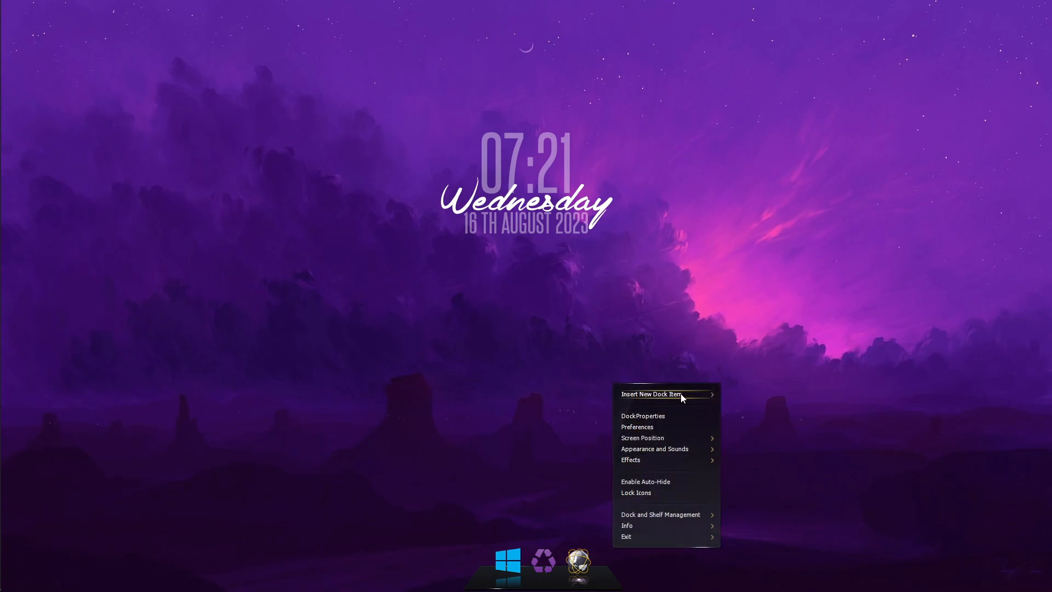
left_click(653, 428)
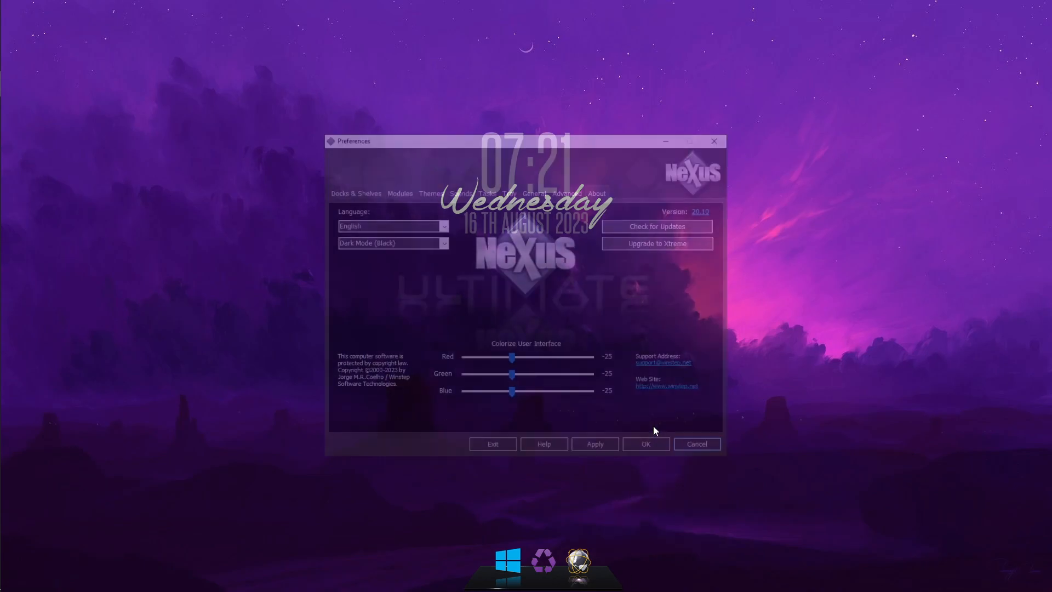
left_click(354, 192)
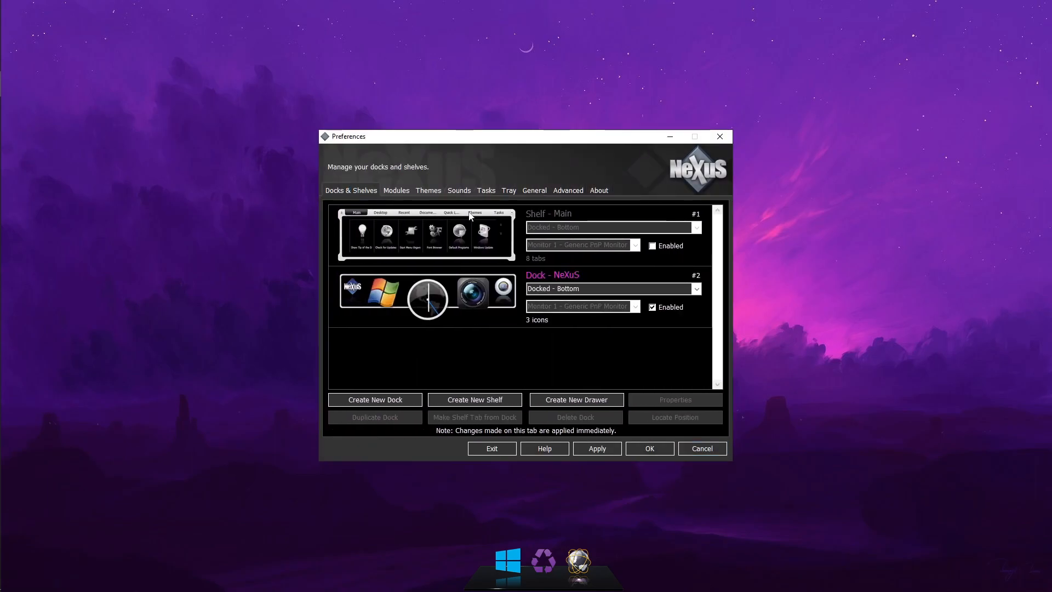
left_click(375, 400)
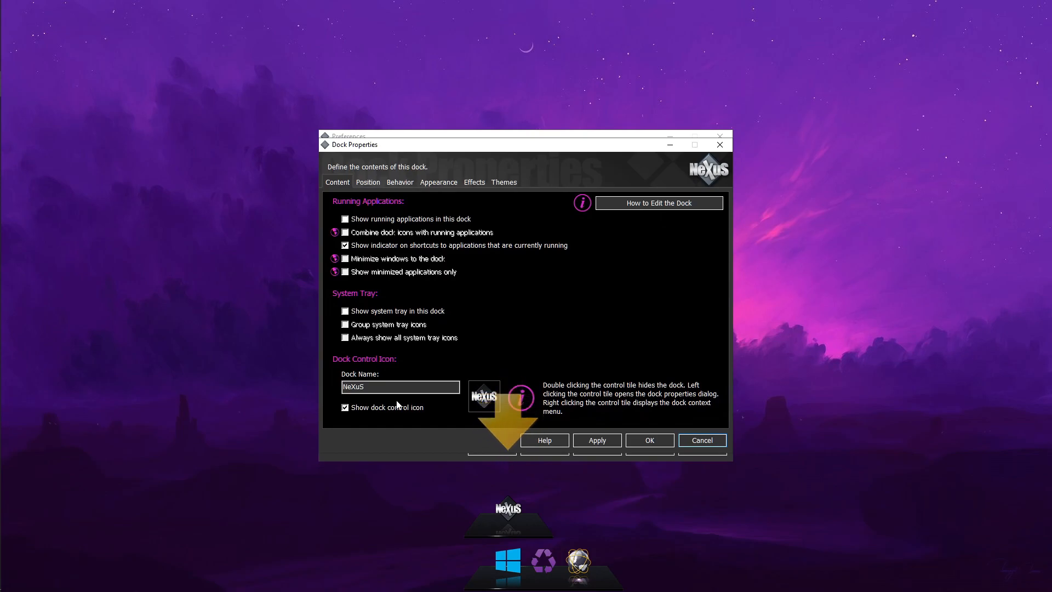
Show the system tray in the new dock and move that dock to the upper edge of the desktop near the center.
left_click(345, 311)
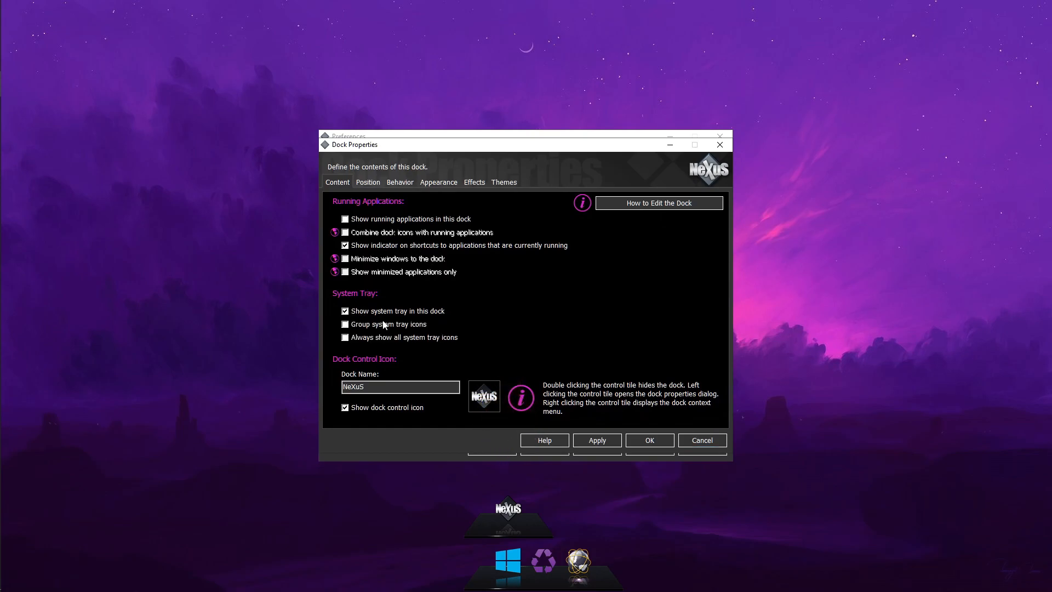
left_click(597, 441)
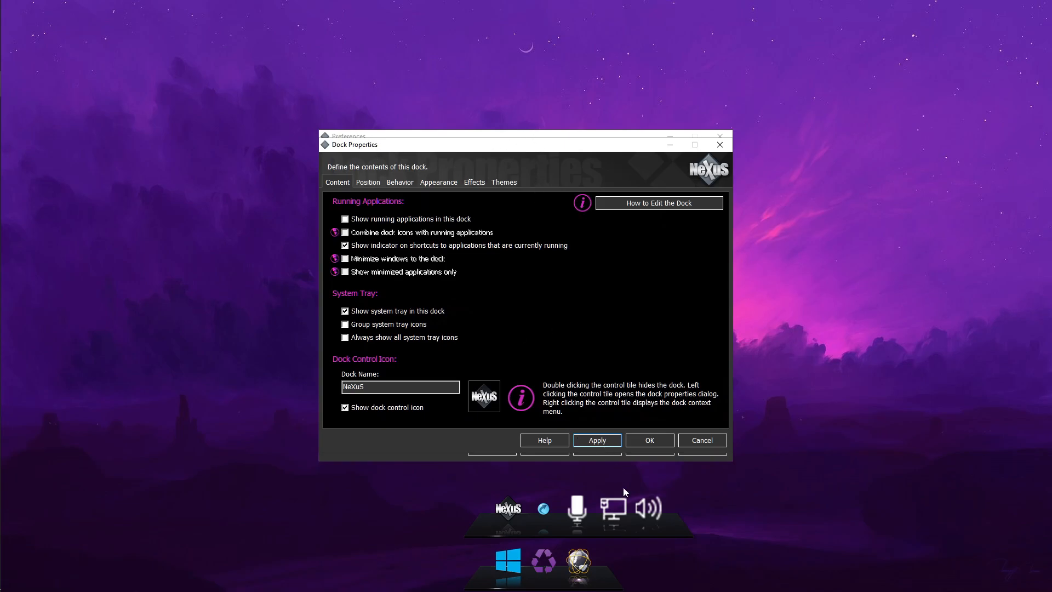
left_click_drag(672, 527, 619, 41)
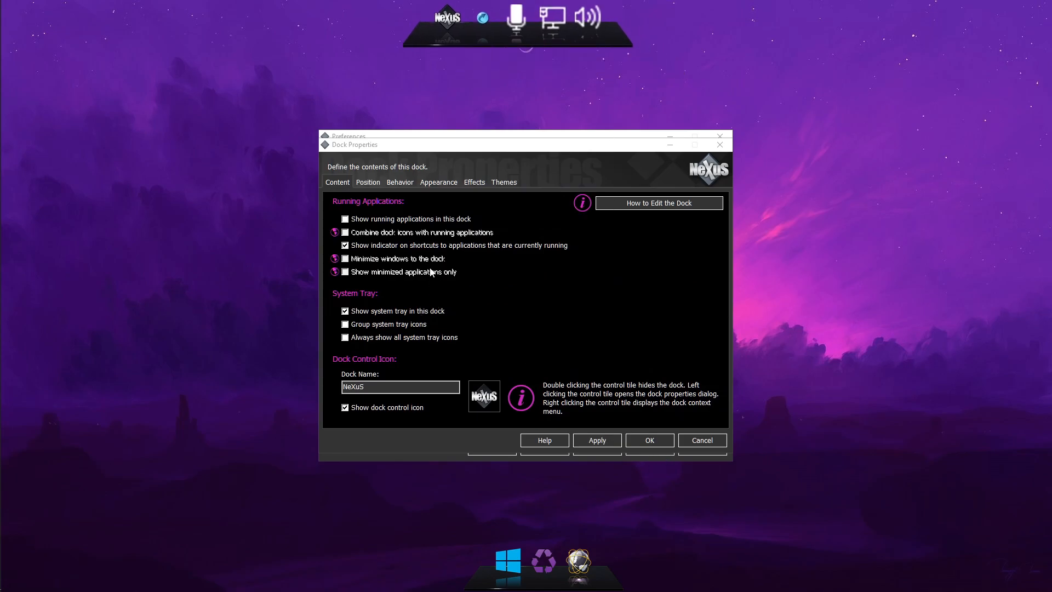
Set the icon size of the system tray dock to 16 pixels and apply it.
left_click(373, 182)
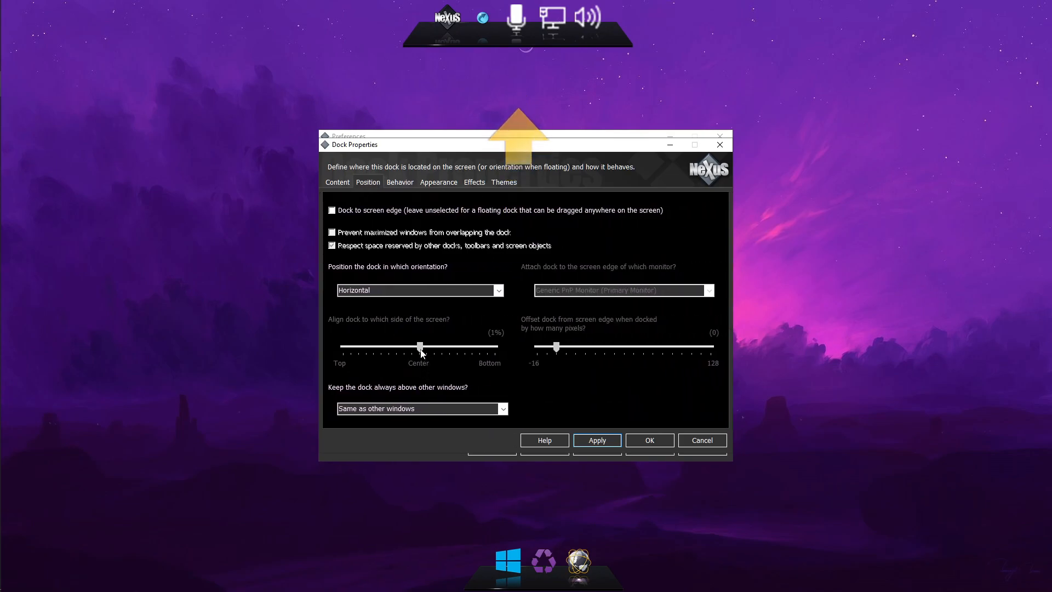
left_click(402, 181)
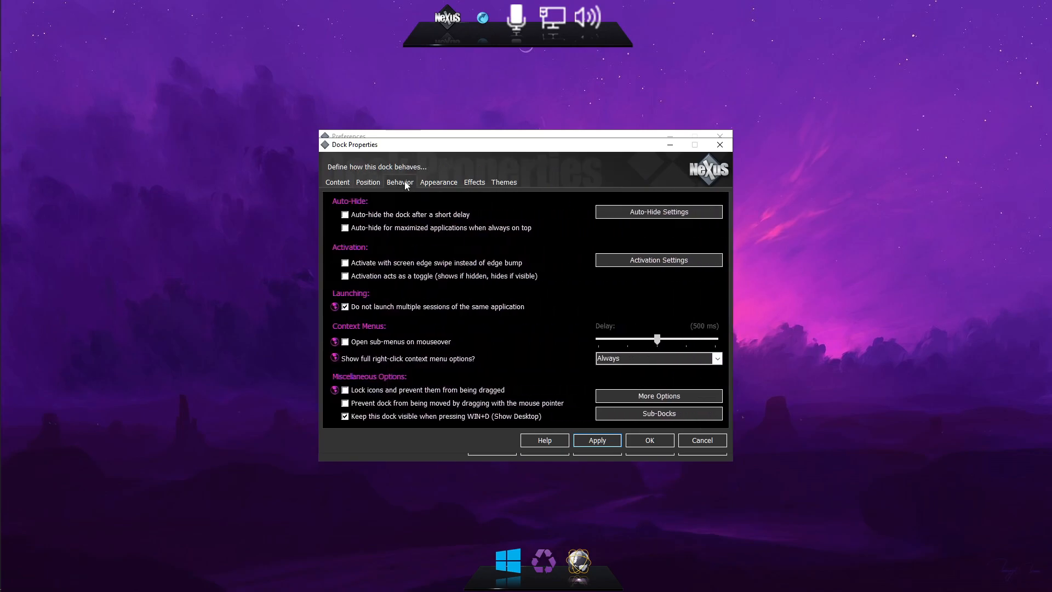
left_click(436, 183)
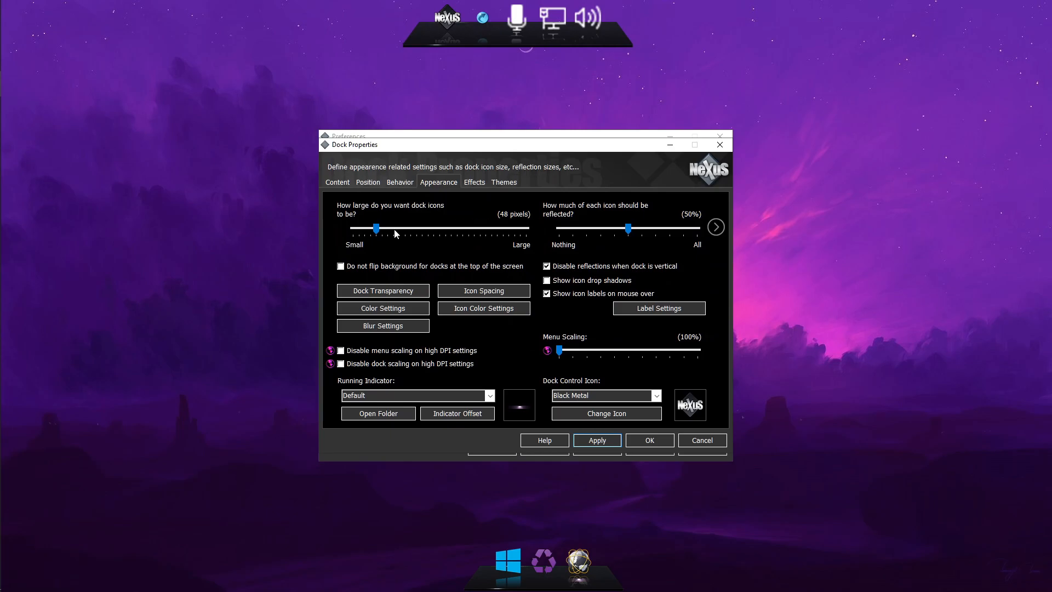
left_click_drag(376, 232, 352, 229)
left_click(597, 442)
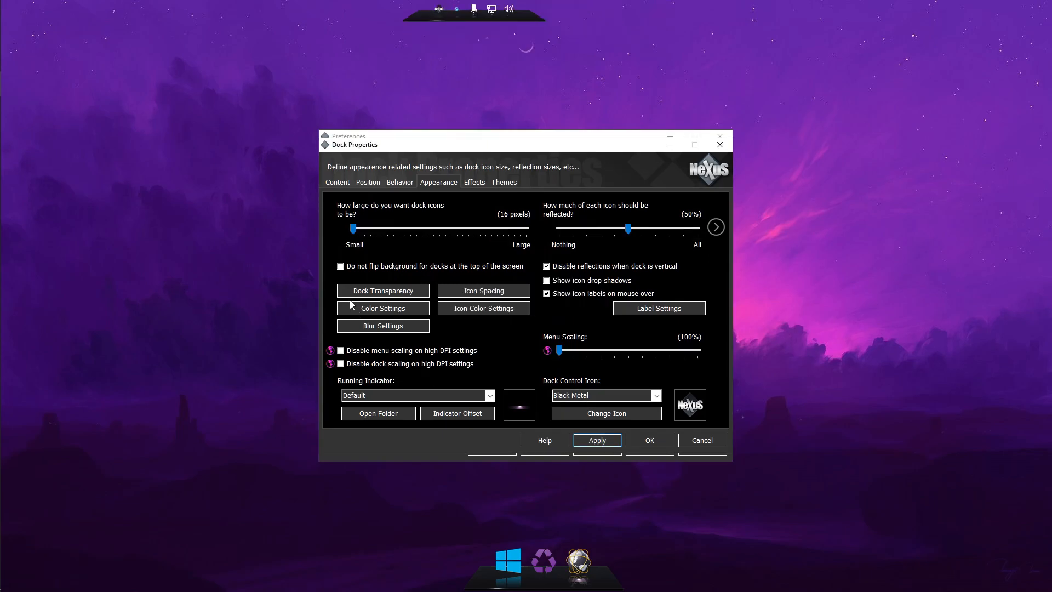
Make the system tray dock's background 100% transparent and apply the change.
left_click(372, 294)
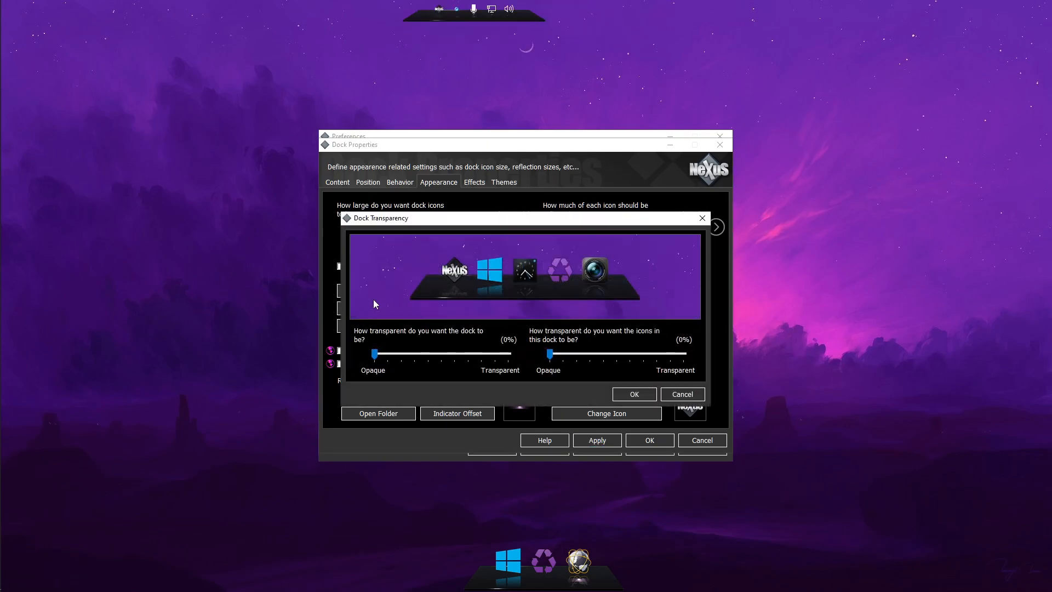
left_click_drag(386, 355, 508, 354)
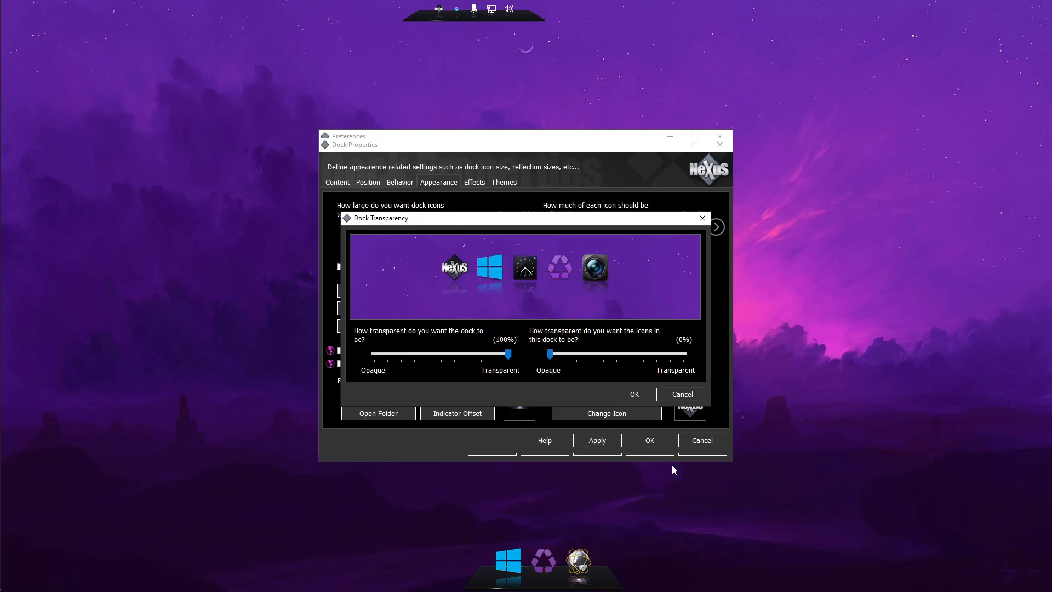
left_click(635, 395)
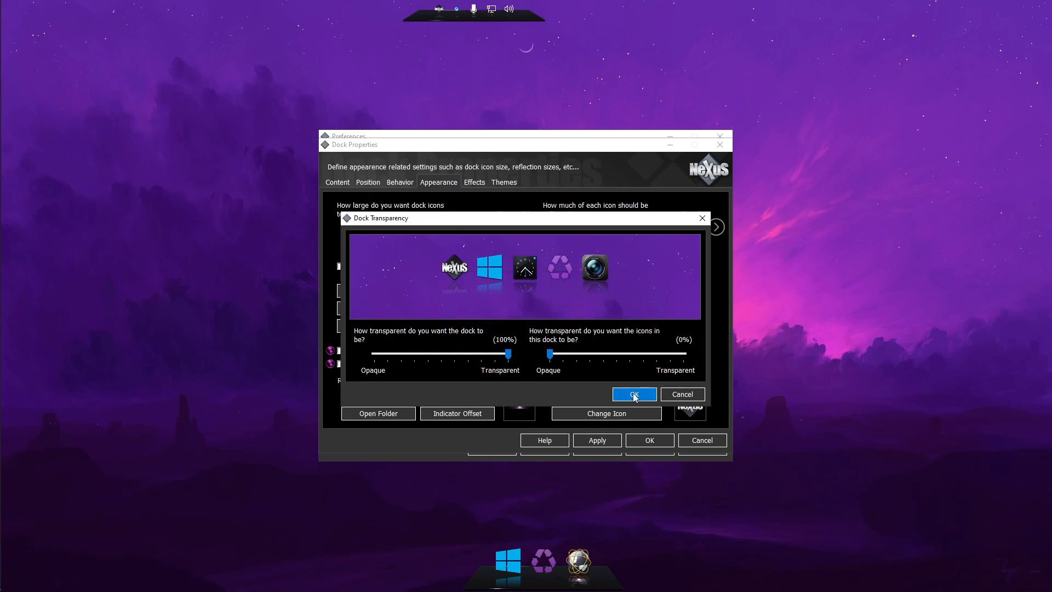
left_click(599, 441)
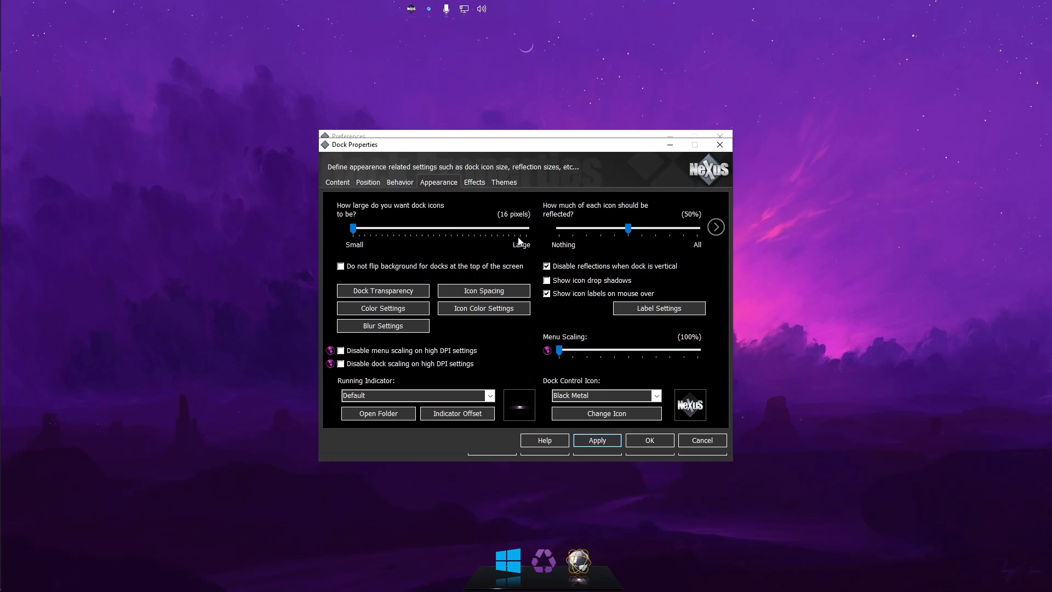
Switch the system tray dock's mouseover effect from Magnify to the preceding effect and apply it.
left_click(475, 182)
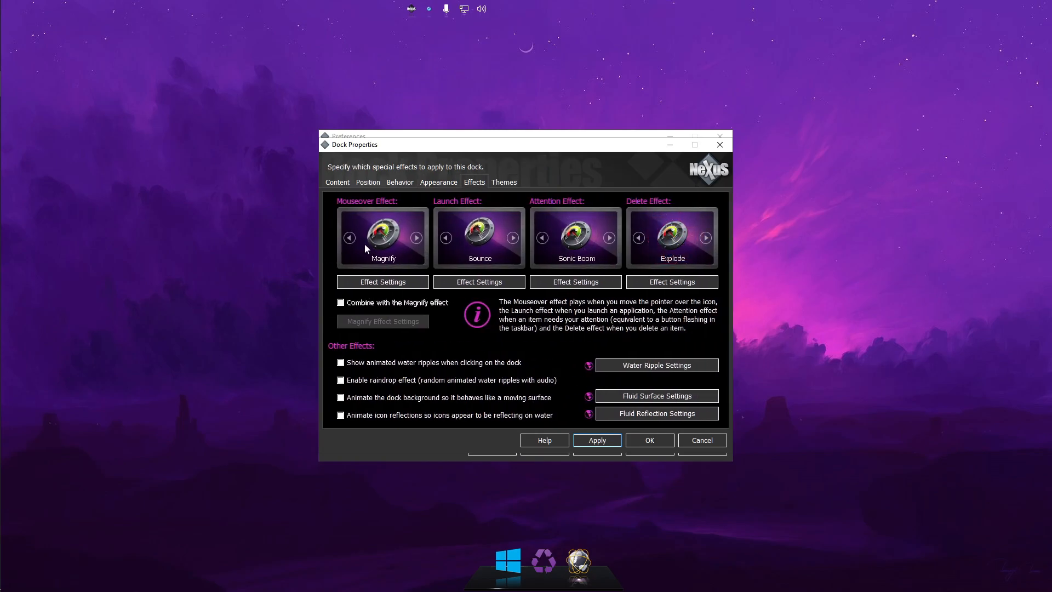
left_click(349, 237)
left_click(597, 441)
Confirm the system tray dock's properties, then apply and close the Nexus preferences.
left_click(370, 182)
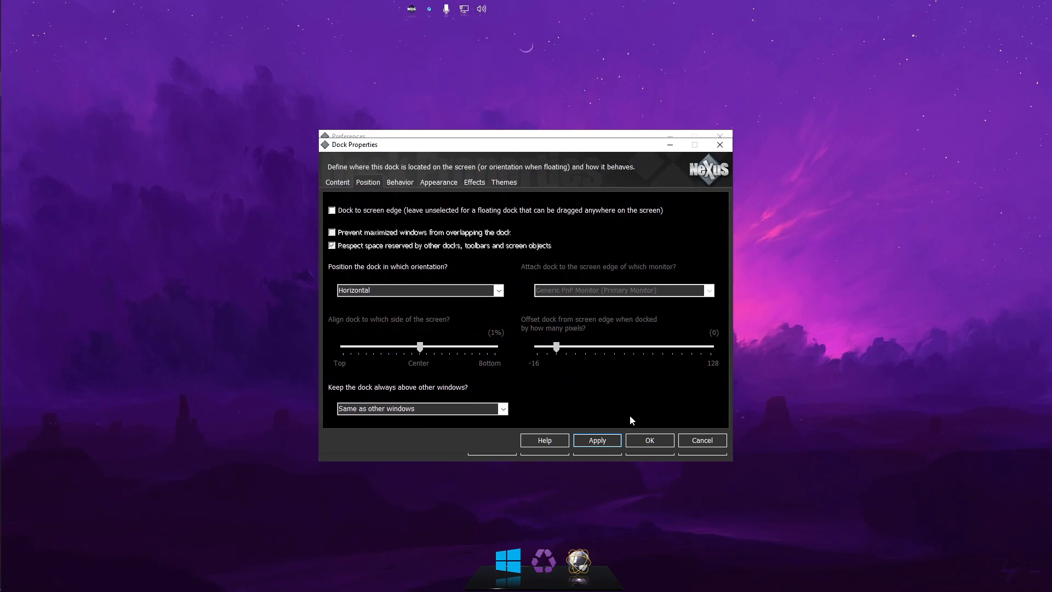
left_click(639, 442)
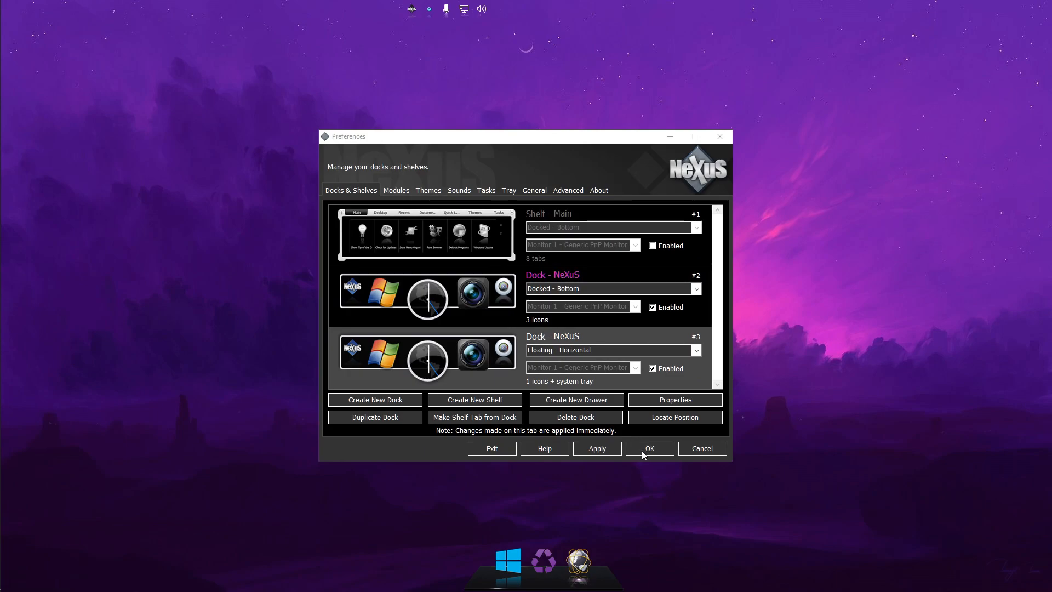
left_click(599, 449)
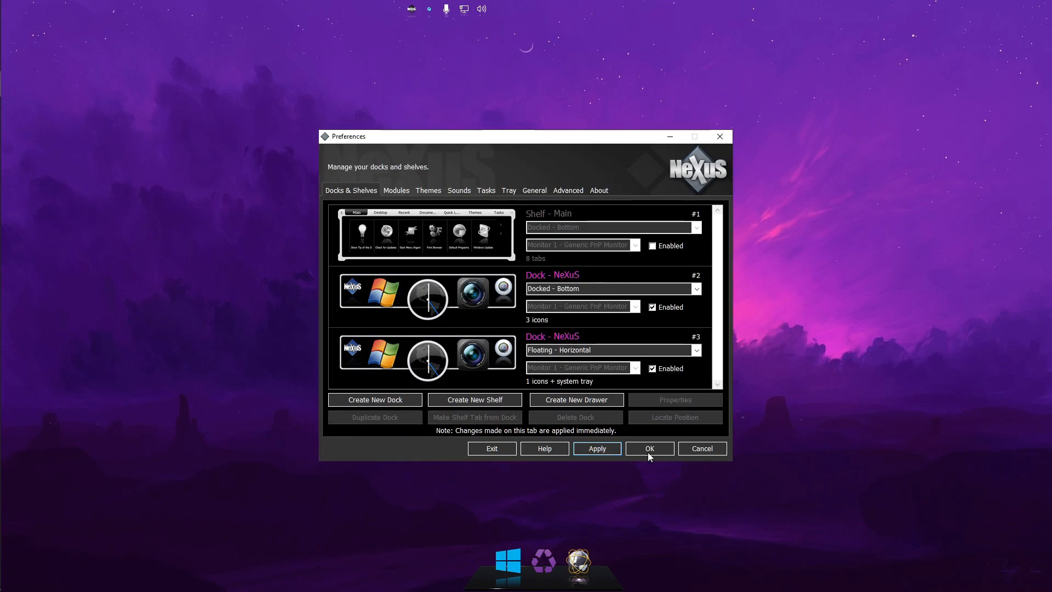
left_click(649, 449)
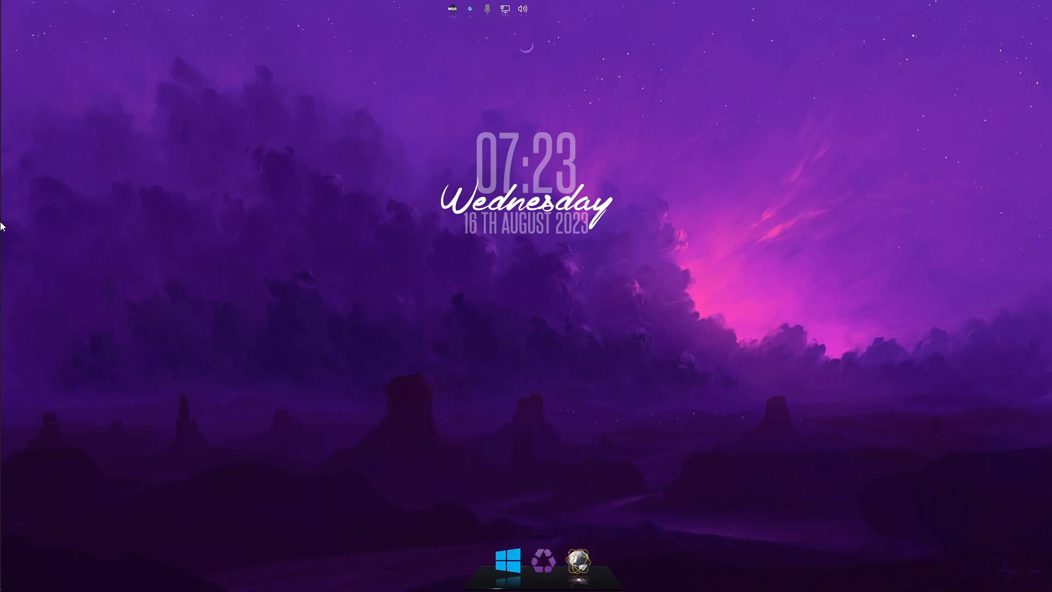
Bring up the WINSTEP folder window, check the tray dock and its hidden icons over it, and minimize the window.
mouse_move(3, 219)
left_click(22, 62)
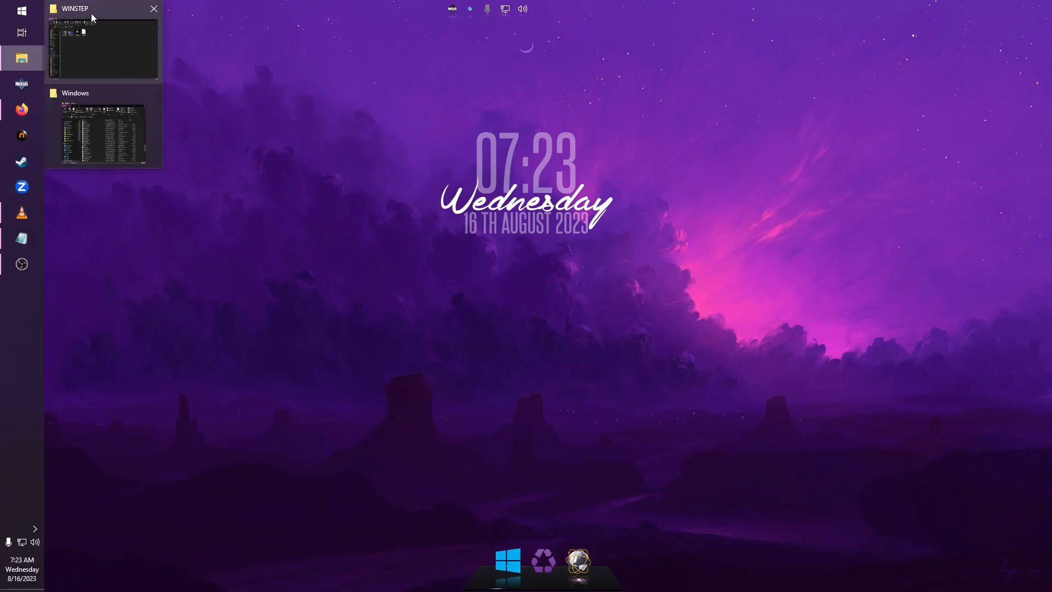
left_click(118, 47)
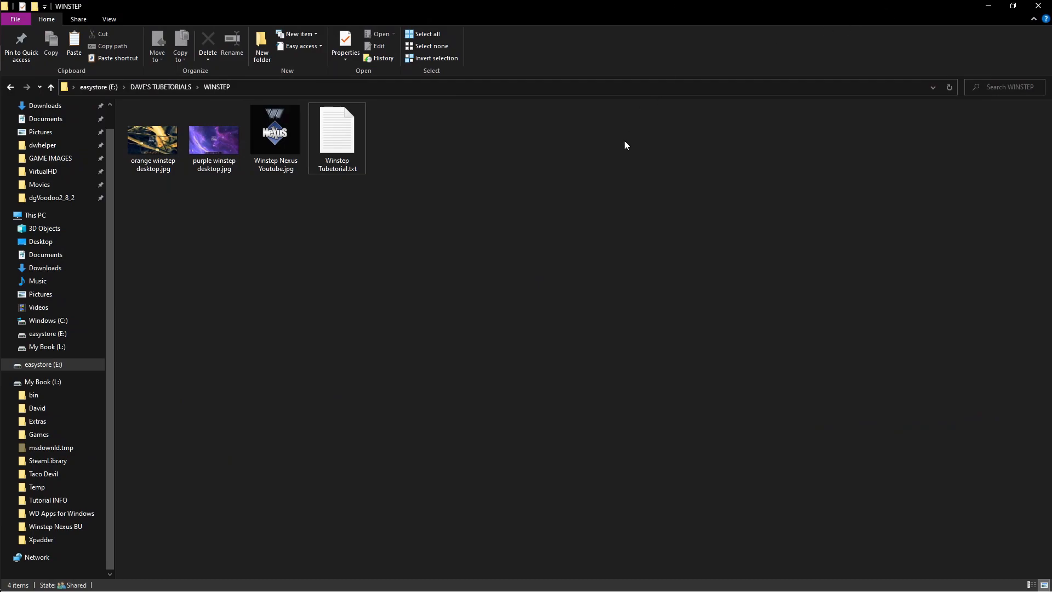
mouse_move(524, 3)
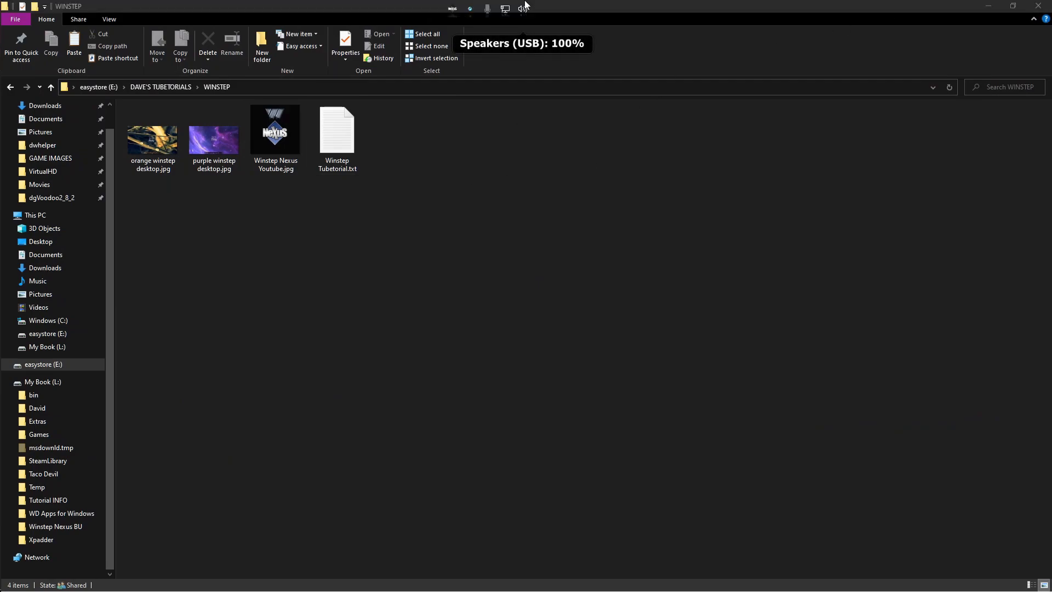
left_click(471, 8)
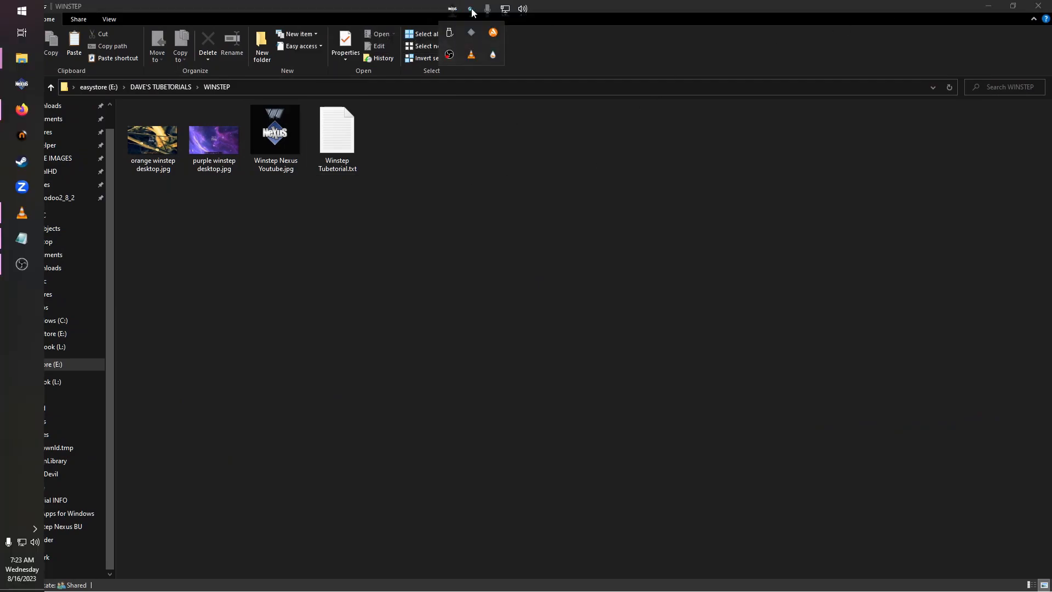
left_click(471, 8)
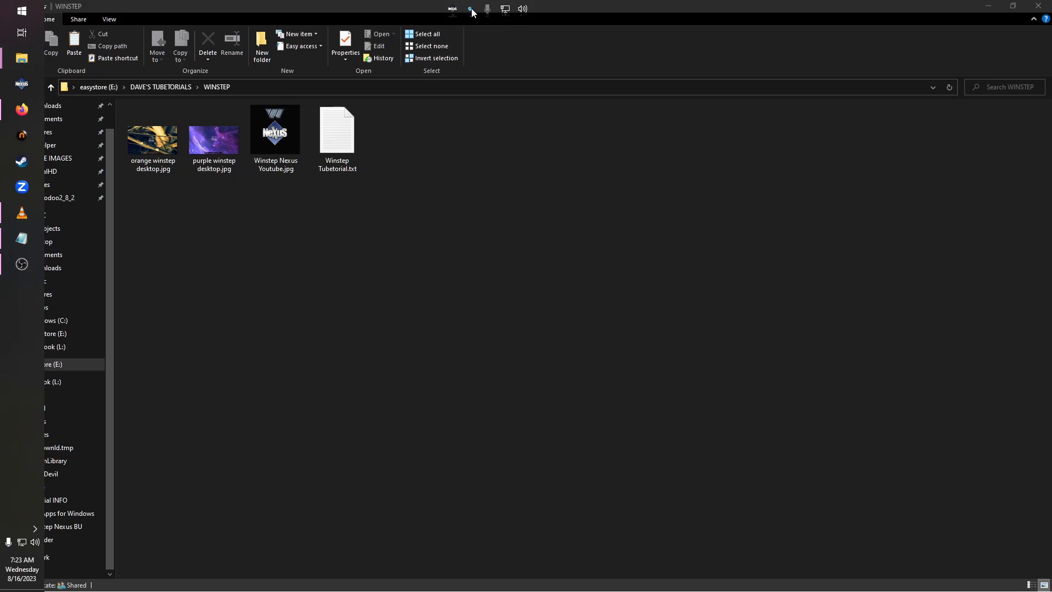
left_click(986, 6)
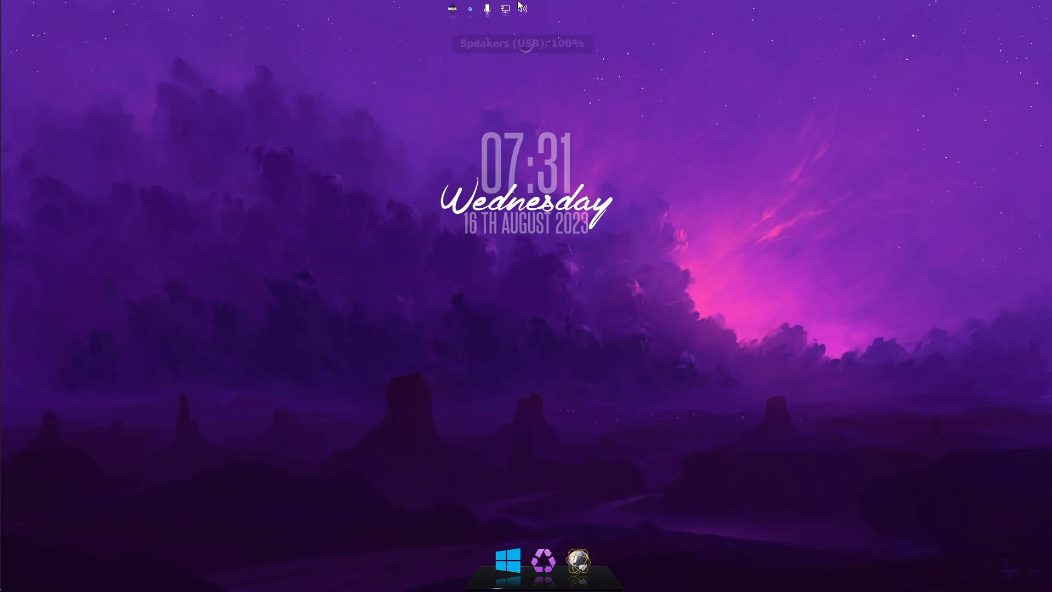
Center the system tray dock along the top screen edge by setting its alignment to 0%.
right_click(532, 12)
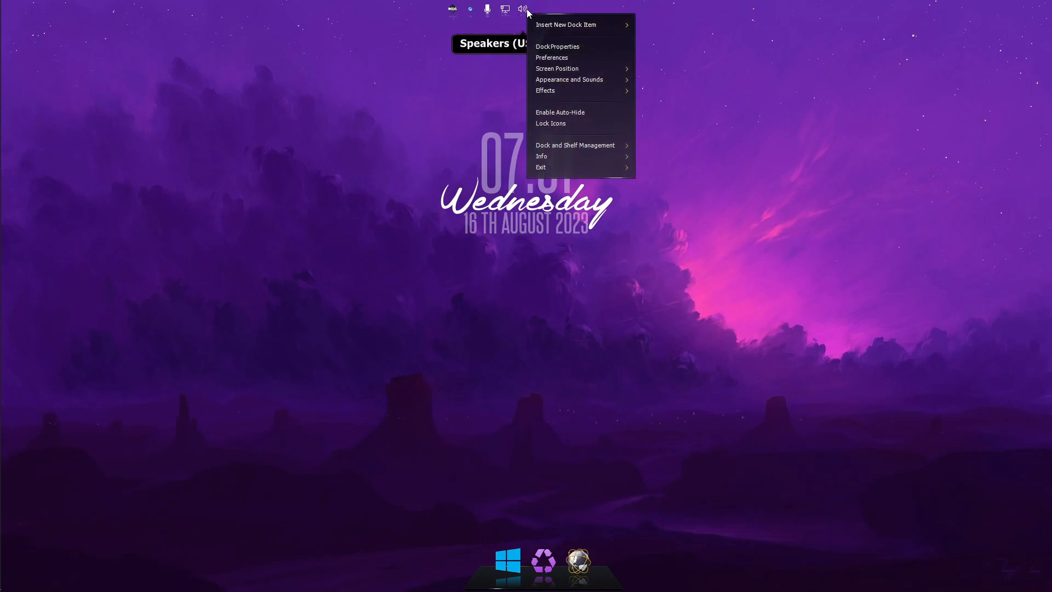
left_click(561, 48)
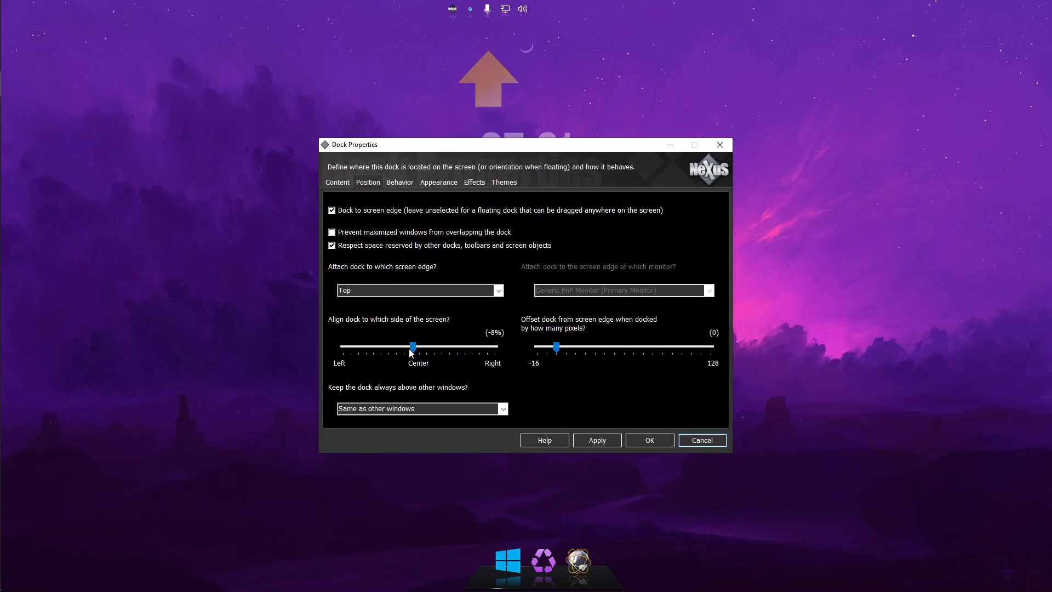
left_click(414, 347)
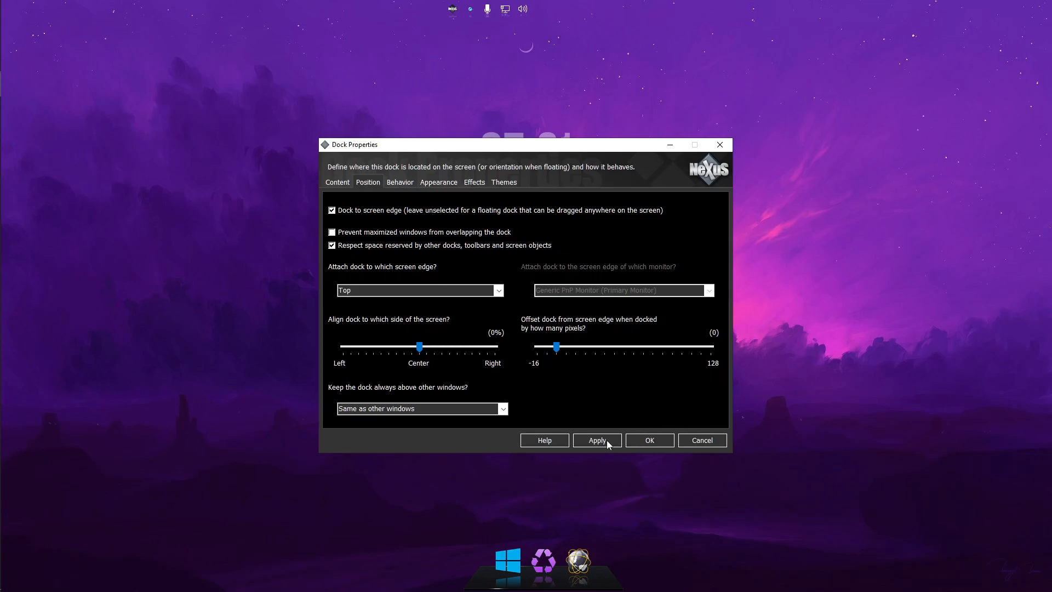
left_click(649, 441)
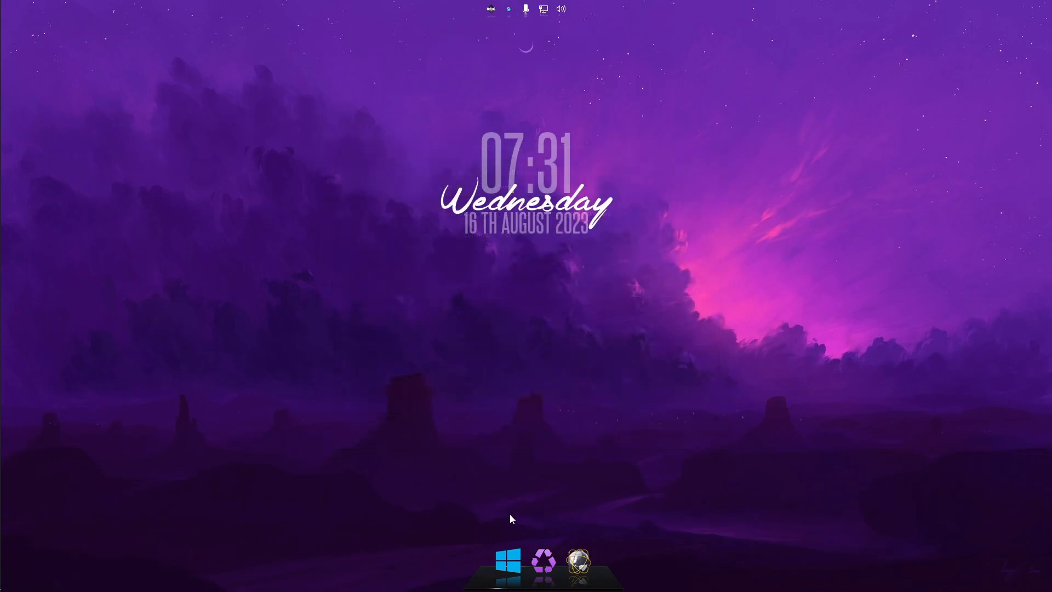
Align the shortcut dock to the center of the bottom screen edge and confirm its properties.
right_click(613, 588)
left_click(669, 419)
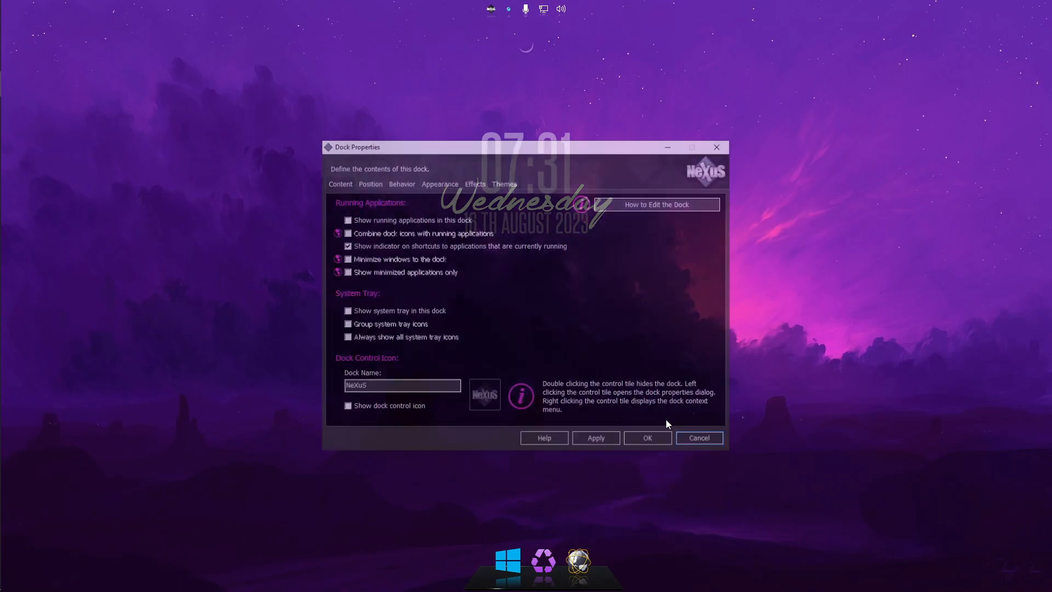
left_click(367, 182)
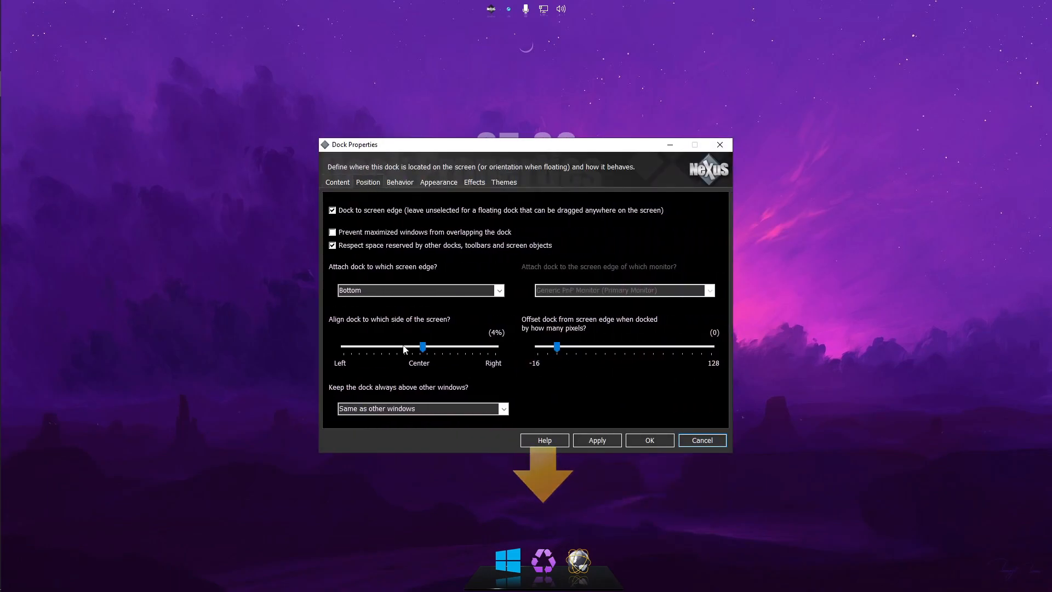
left_click(421, 346)
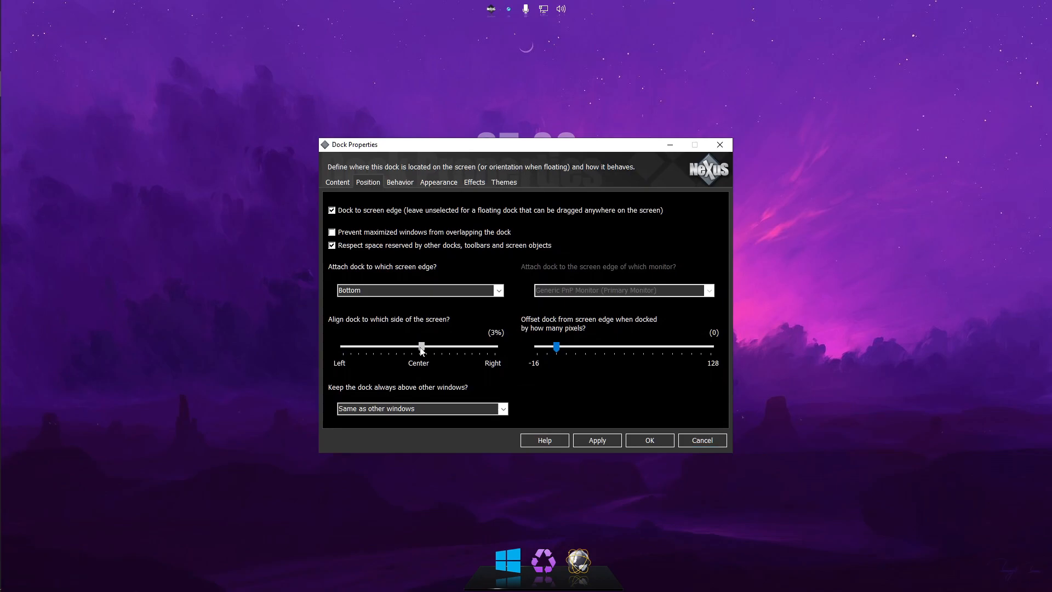
left_click(597, 442)
left_click(666, 441)
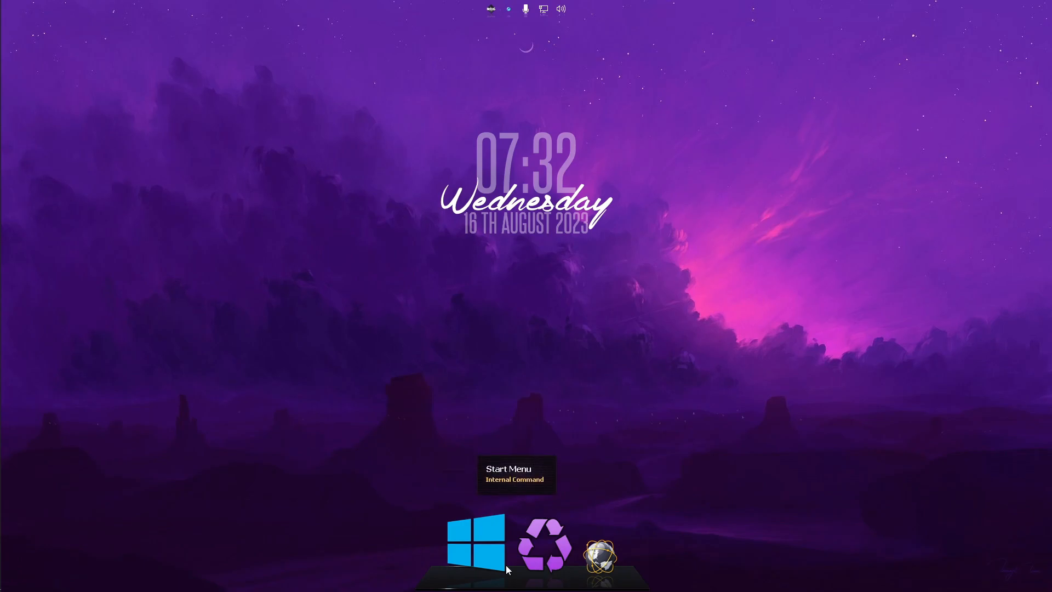
Bring up the Purple folder window, snap it to half the screen to view its icons, and restore its size.
mouse_move(4, 230)
mouse_move(18, 63)
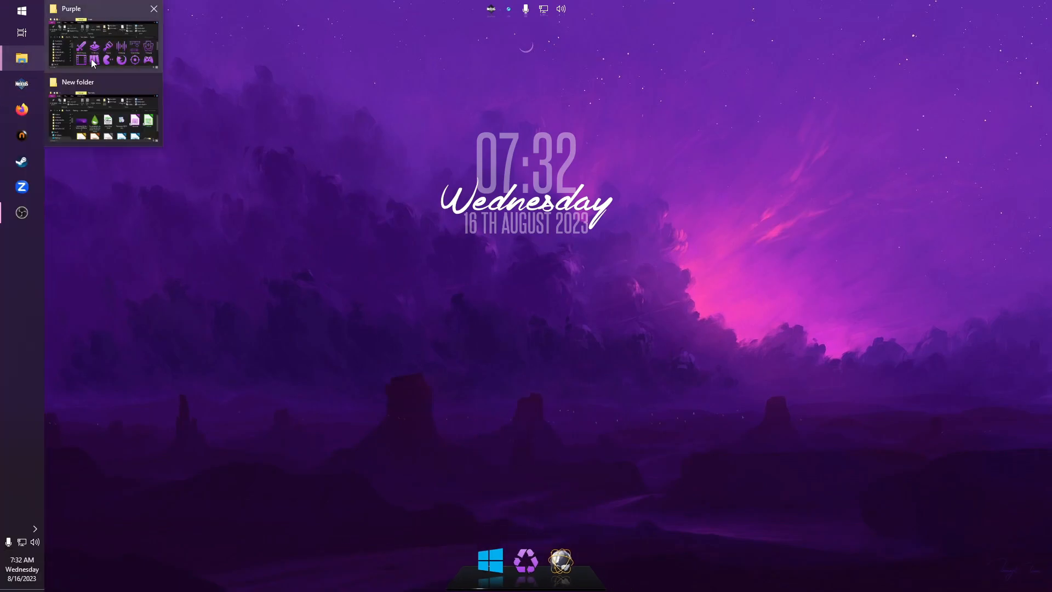
left_click(103, 44)
left_click_drag(429, 86, 1, 91)
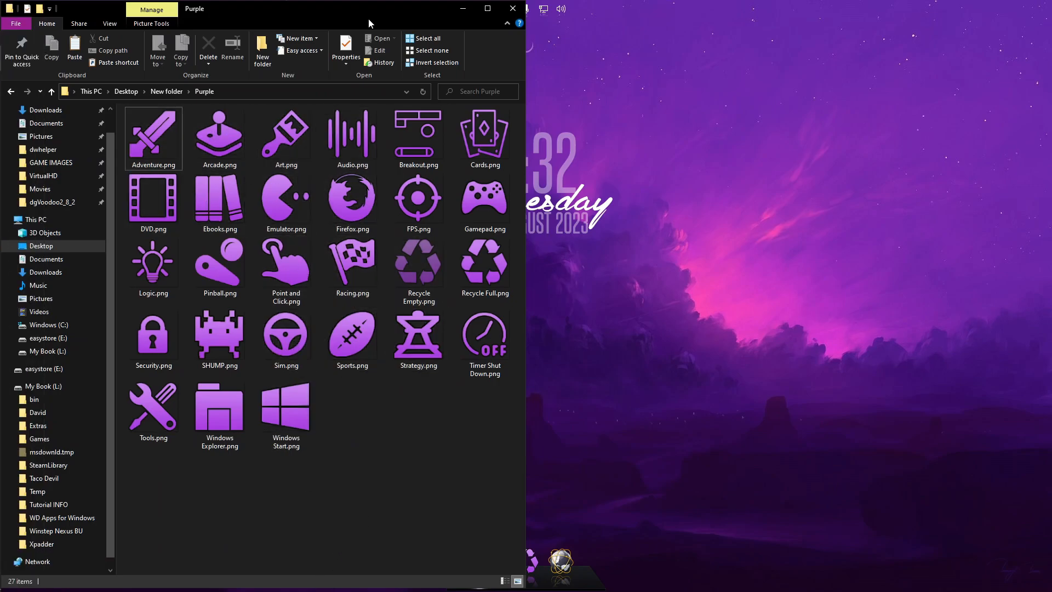
double_click(409, 11)
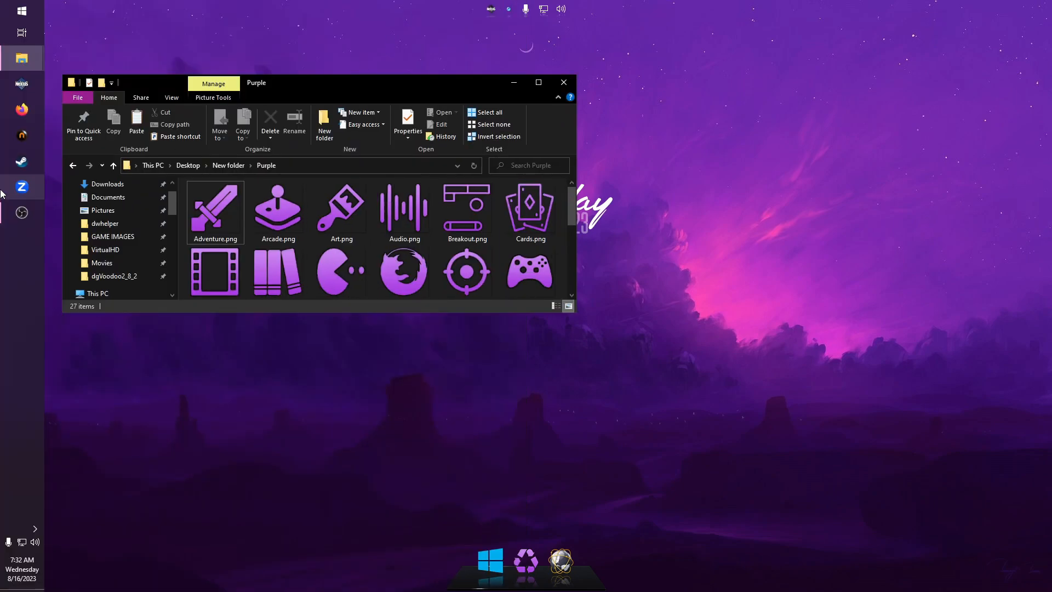
Bring up the New folder window and open the Windows (C:) drive from its folder tree in a new window.
mouse_move(22, 58)
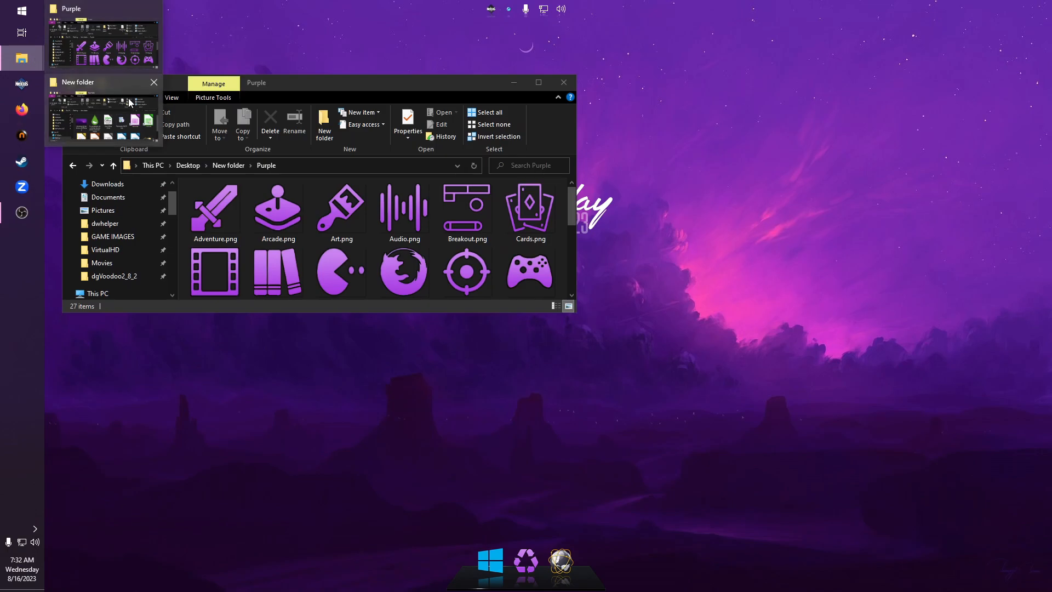
left_click(122, 83)
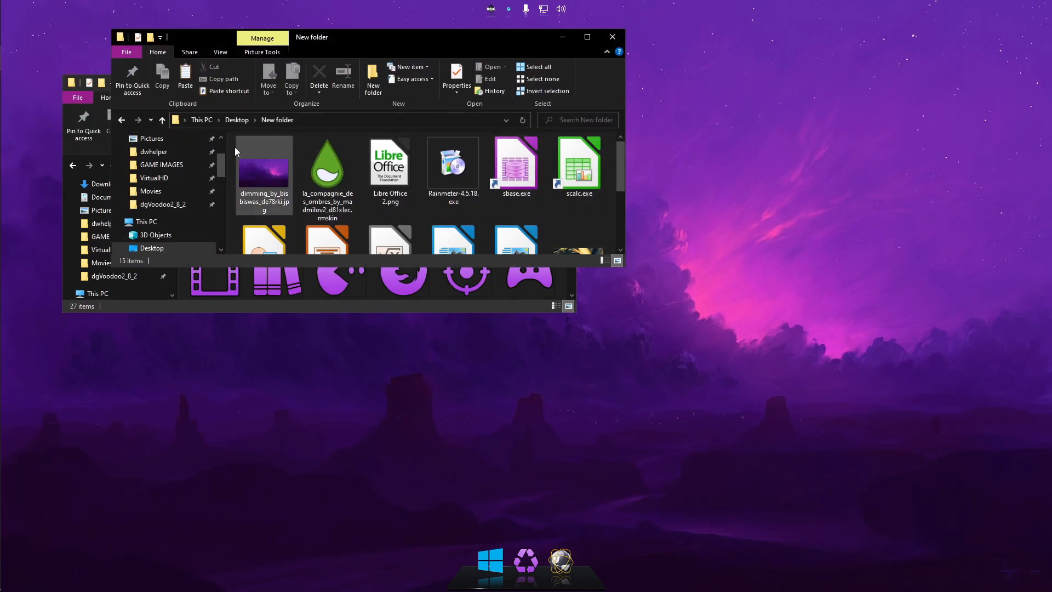
scroll(225, 171, "down", 1)
scroll(225, 175, "down", 3)
right_click(184, 192)
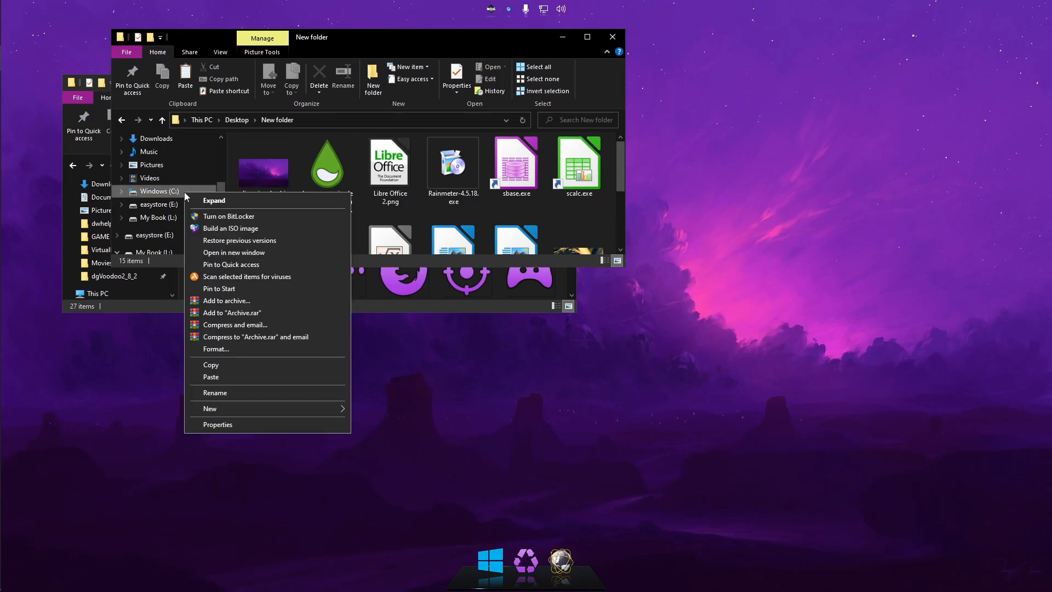
left_click(242, 252)
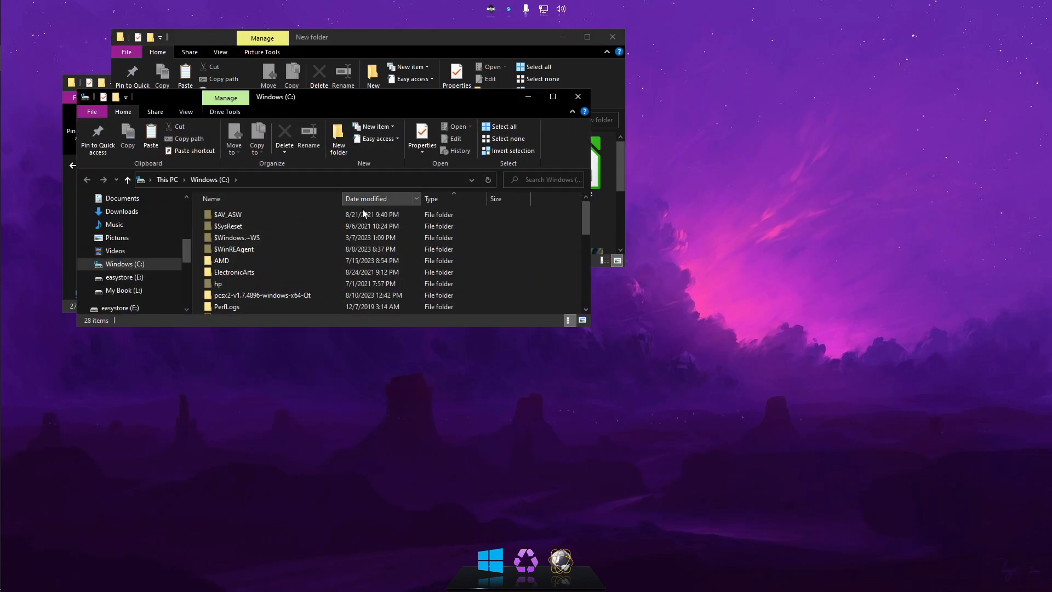
Add explorer.exe from the C:\Windows folder to the shortcut dock beside the Start Menu item, and minimize the folder window.
scroll(264, 274, "down", 2)
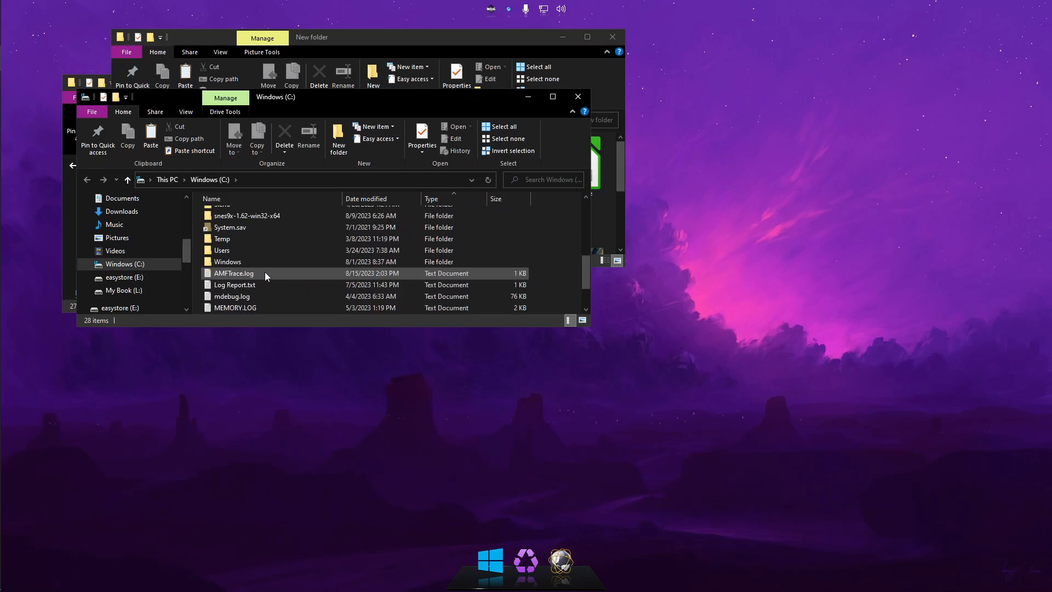
double_click(230, 225)
scroll(299, 254, "down", 20)
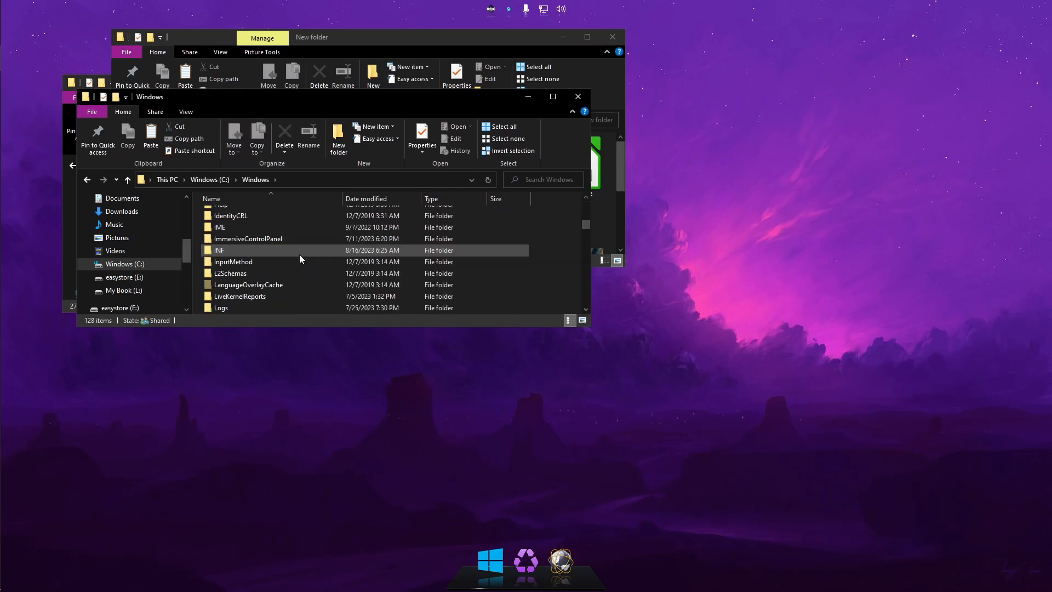
scroll(299, 255, "down", 5)
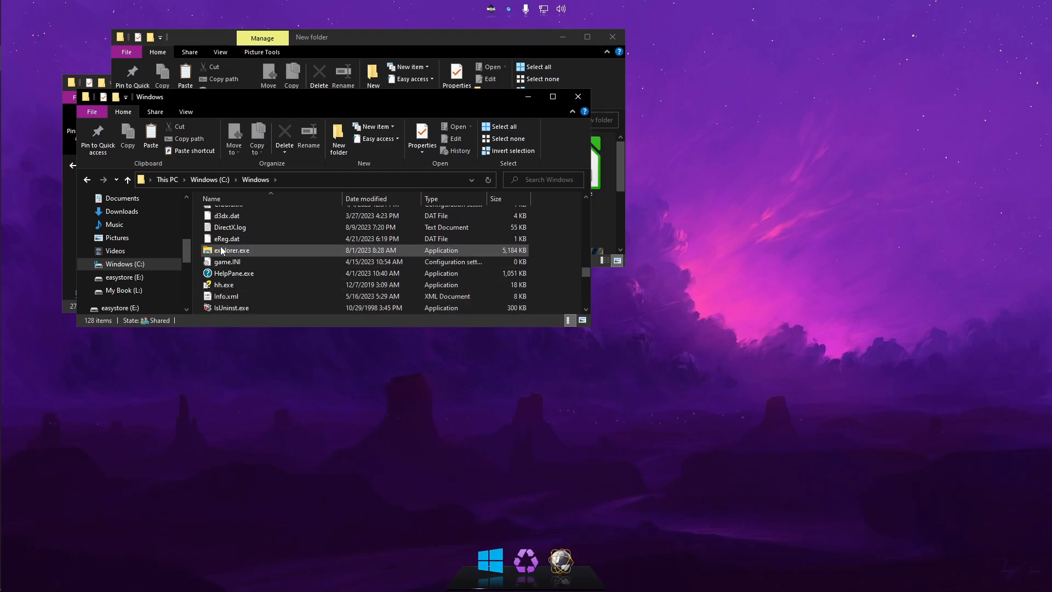
left_click_drag(213, 252, 524, 574)
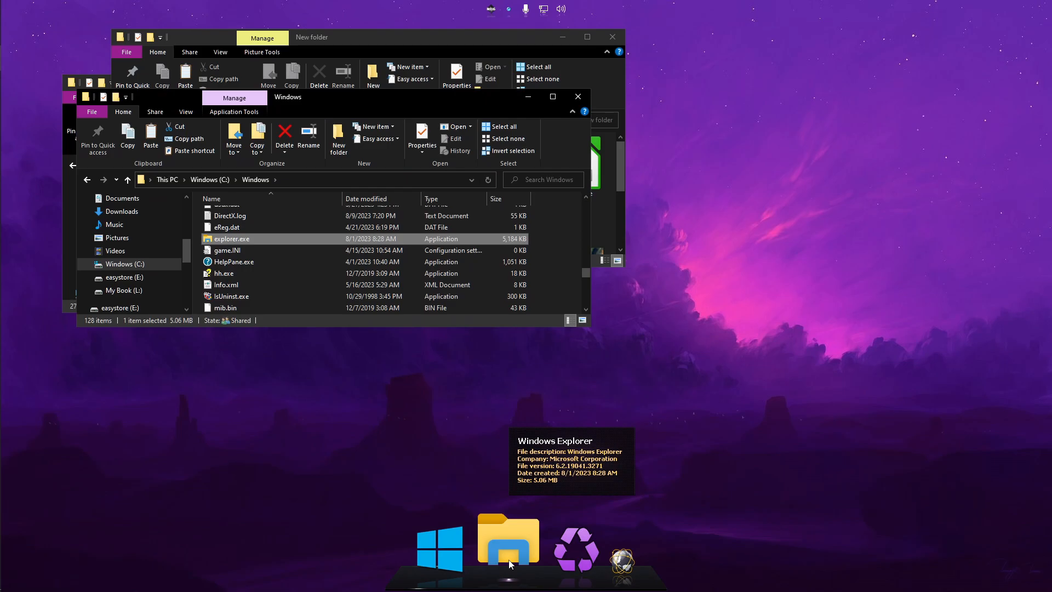
left_click(527, 98)
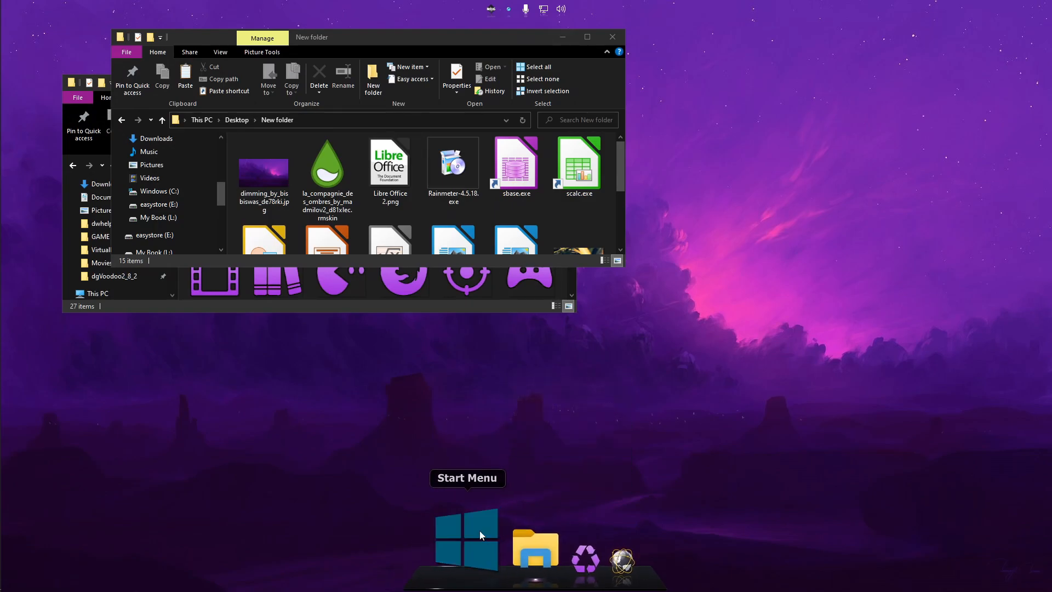
Start changing the Start Menu dock item's icon and browse to the Pictures > Icons > NEXUS CURRENT folder.
right_click(479, 530)
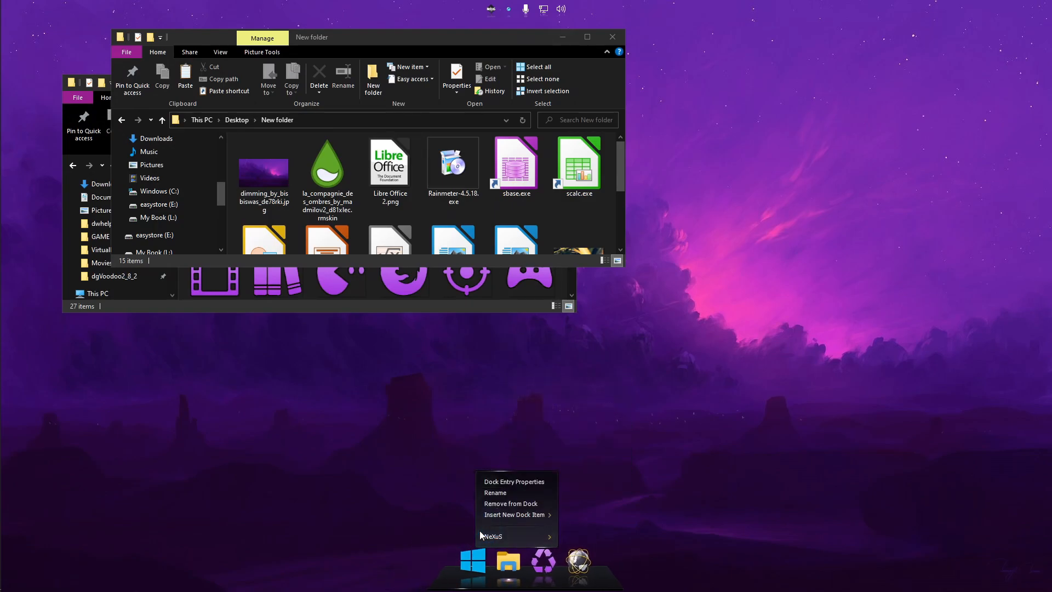
left_click(523, 482)
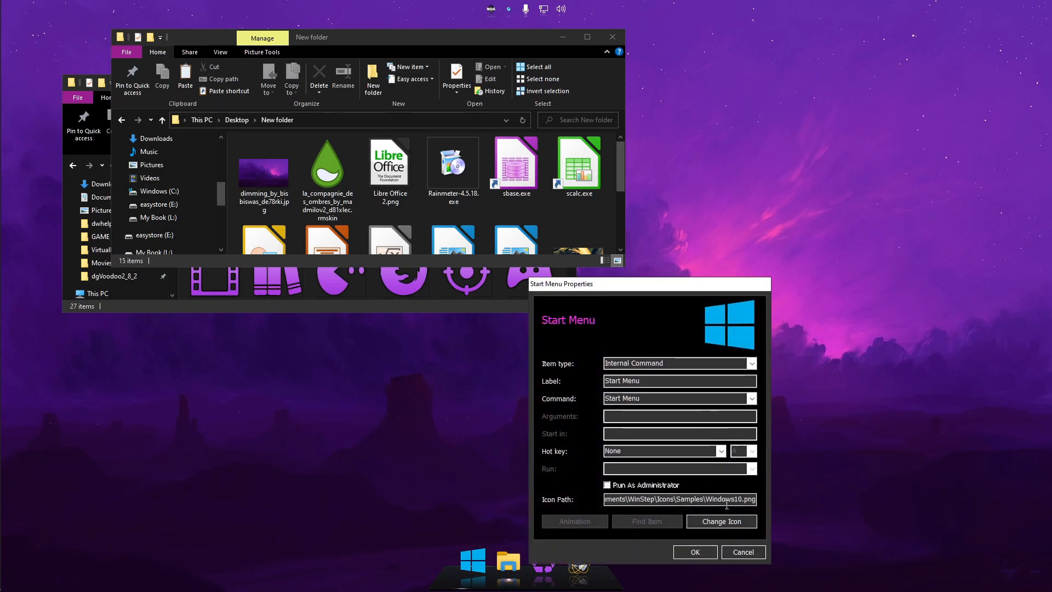
left_click(729, 523)
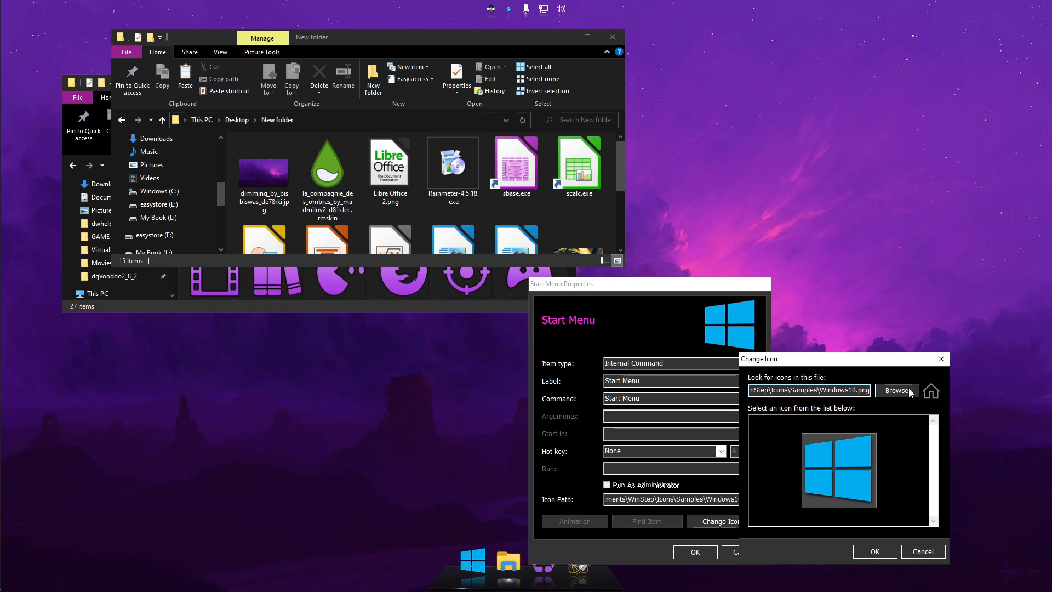
left_click(897, 391)
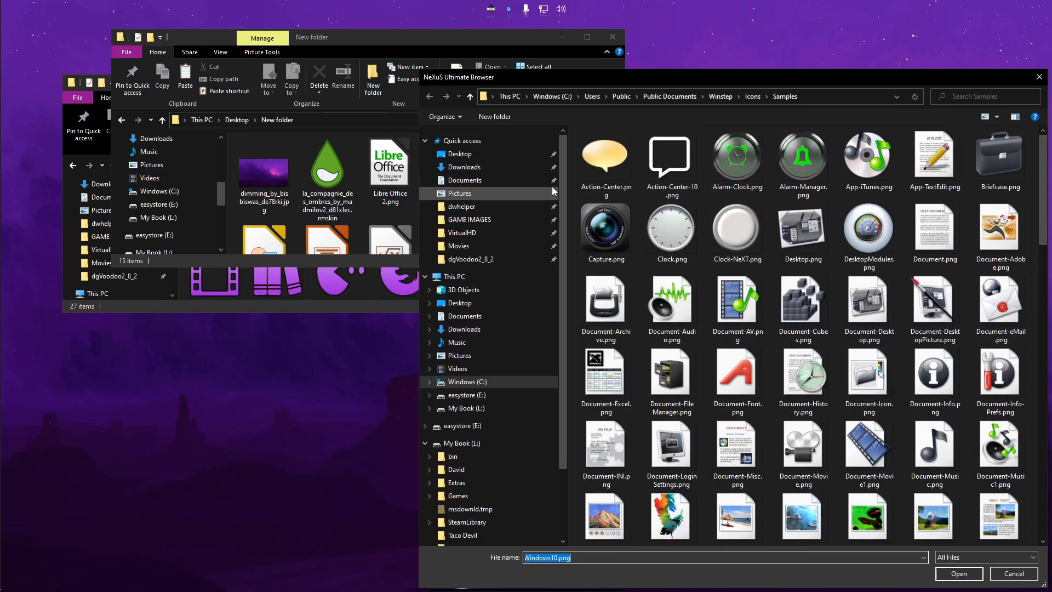
left_click(482, 193)
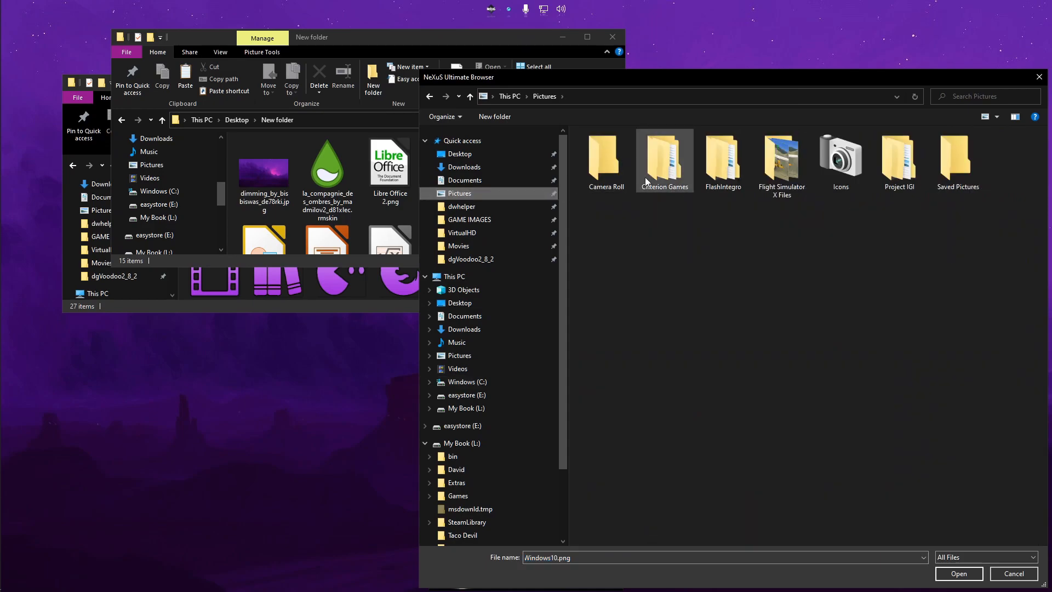
double_click(834, 159)
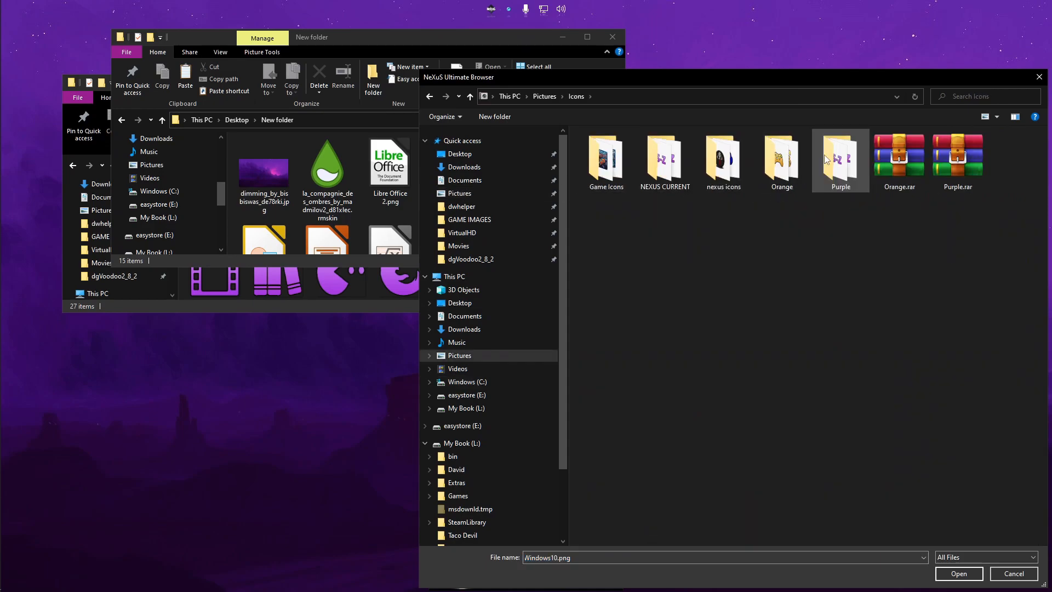
left_click(679, 161)
double_click(679, 163)
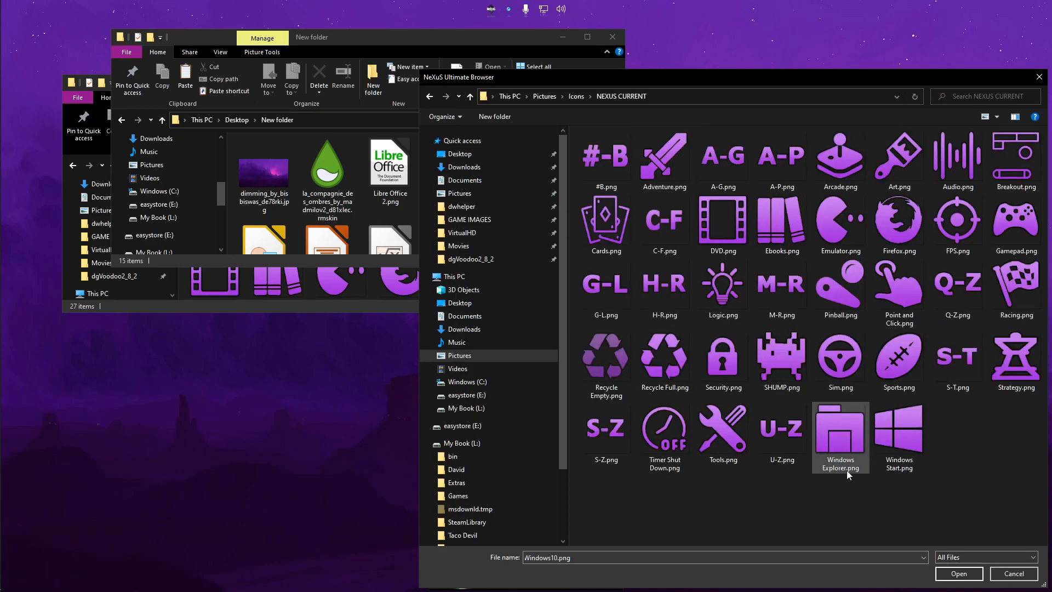
Choose Windows Start.png as the Start Menu item's icon and confirm its properties.
left_click(846, 444)
left_click(888, 444)
left_click(959, 573)
left_click(875, 551)
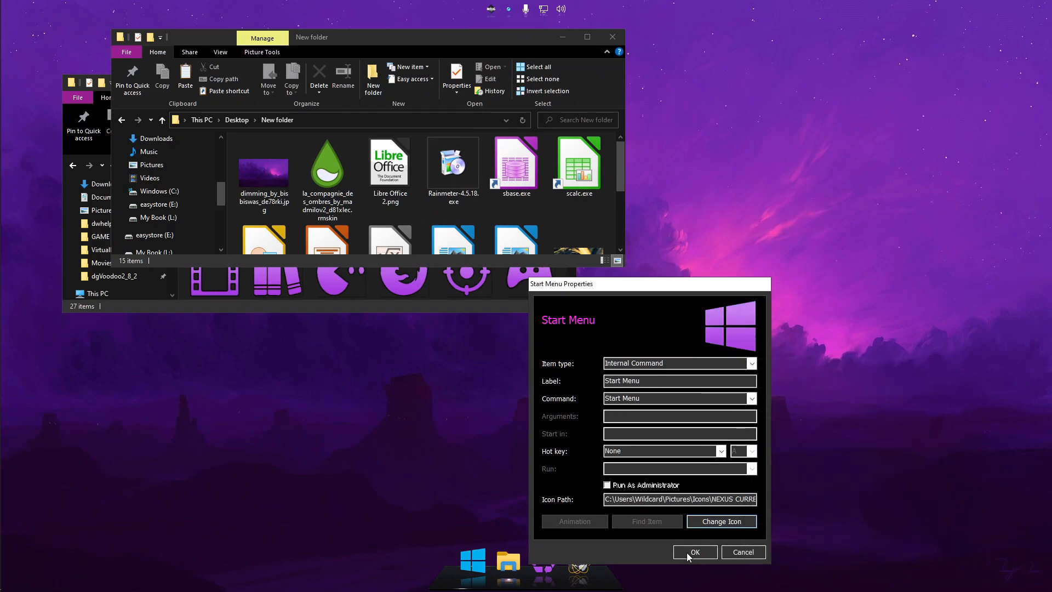
left_click(697, 551)
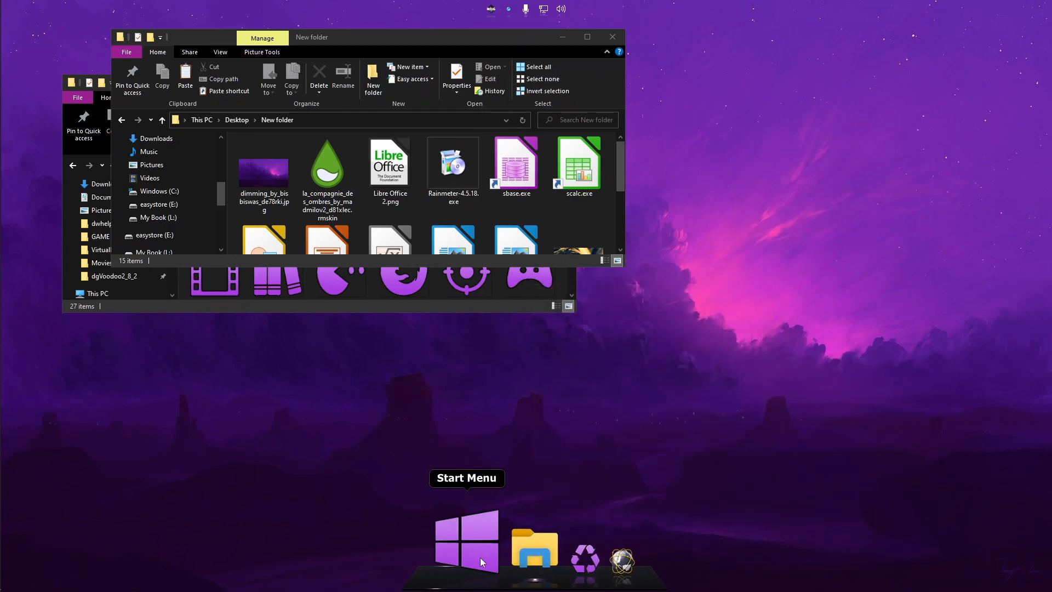
Change the Windows Explorer dock item's icon to Windows Explorer.png from the NEXUS CURRENT folder and confirm its properties.
right_click(517, 542)
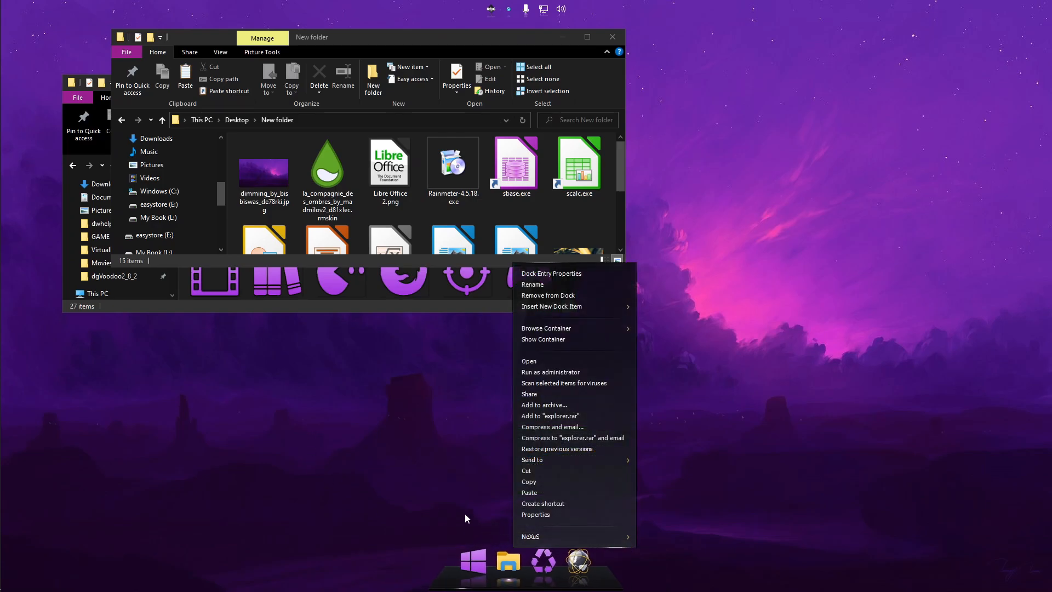
left_click(576, 275)
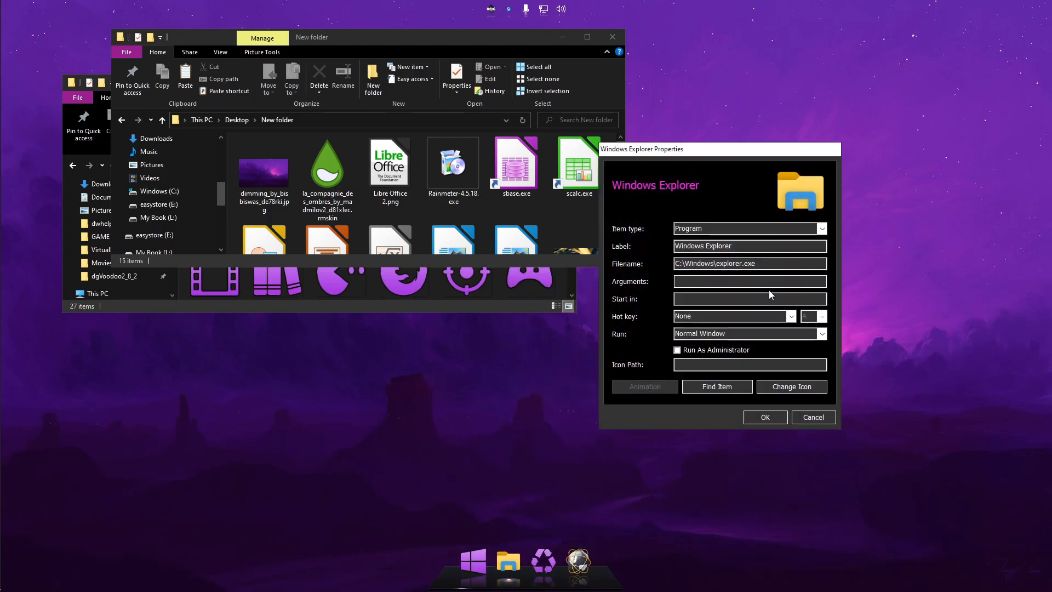
left_click(791, 386)
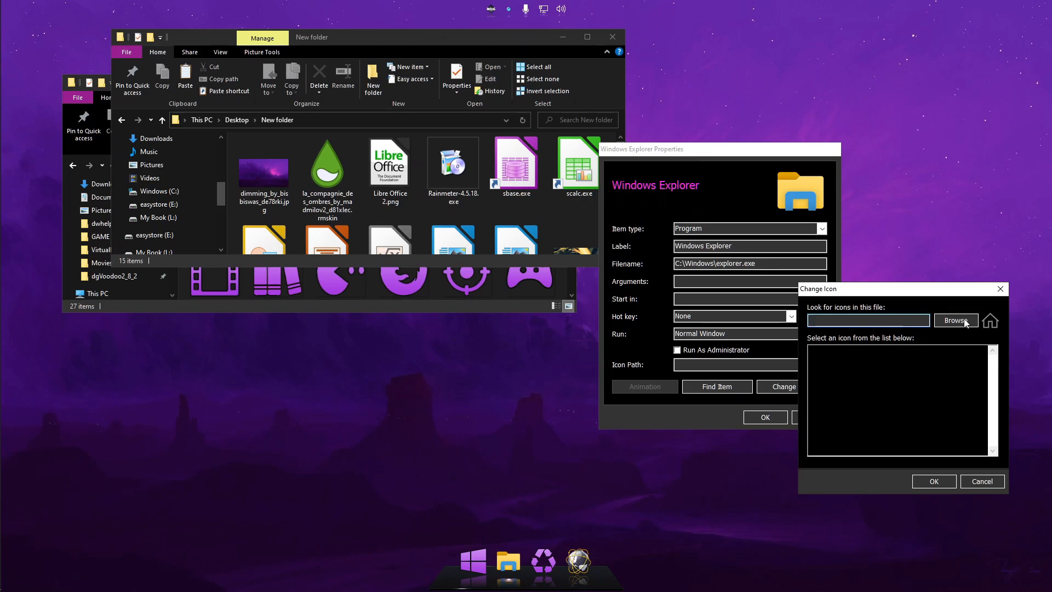
left_click(955, 321)
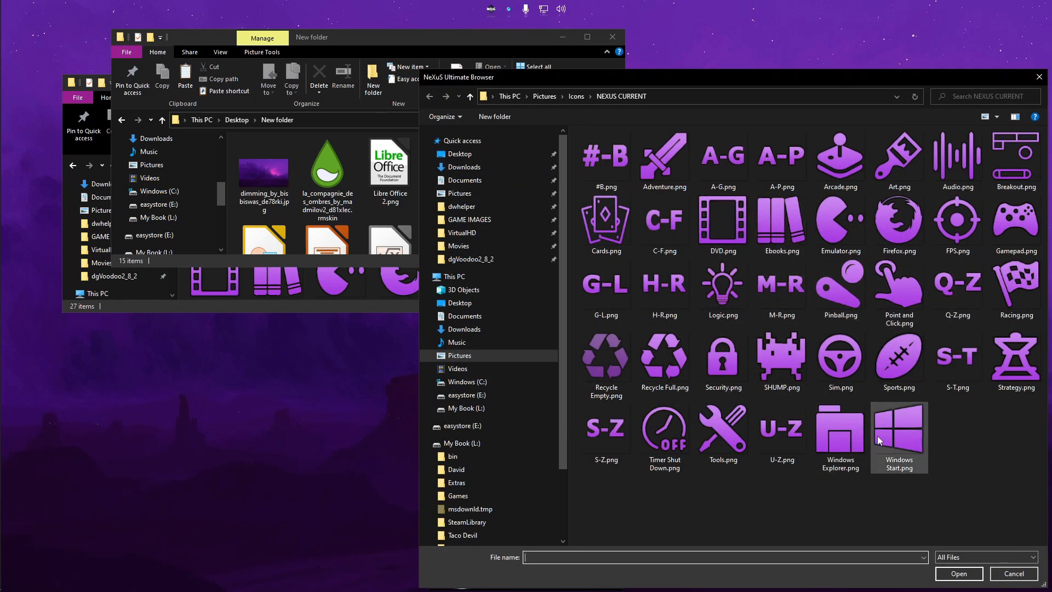
left_click(856, 436)
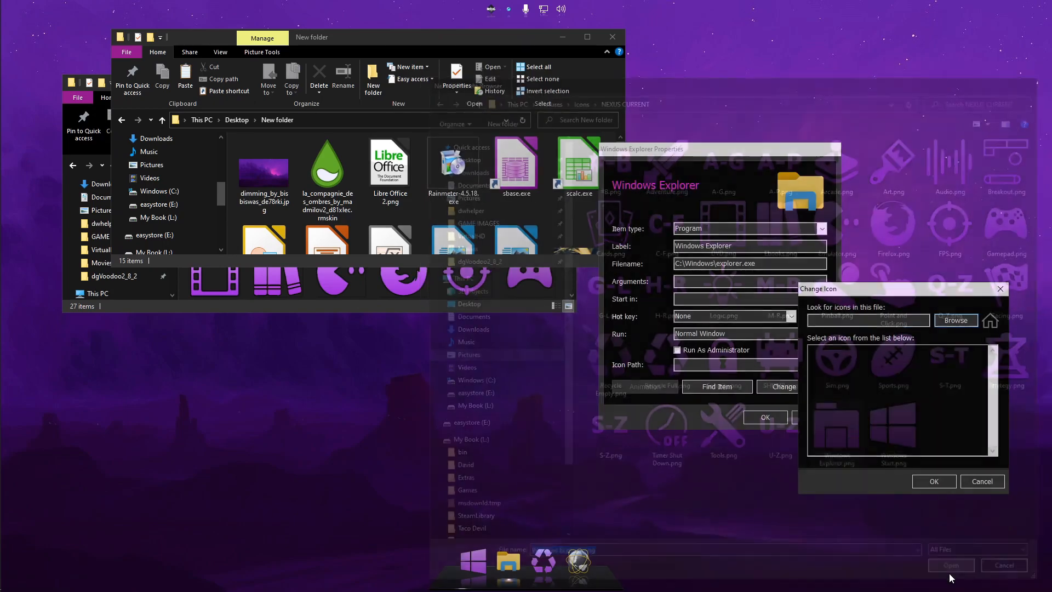
left_click(951, 575)
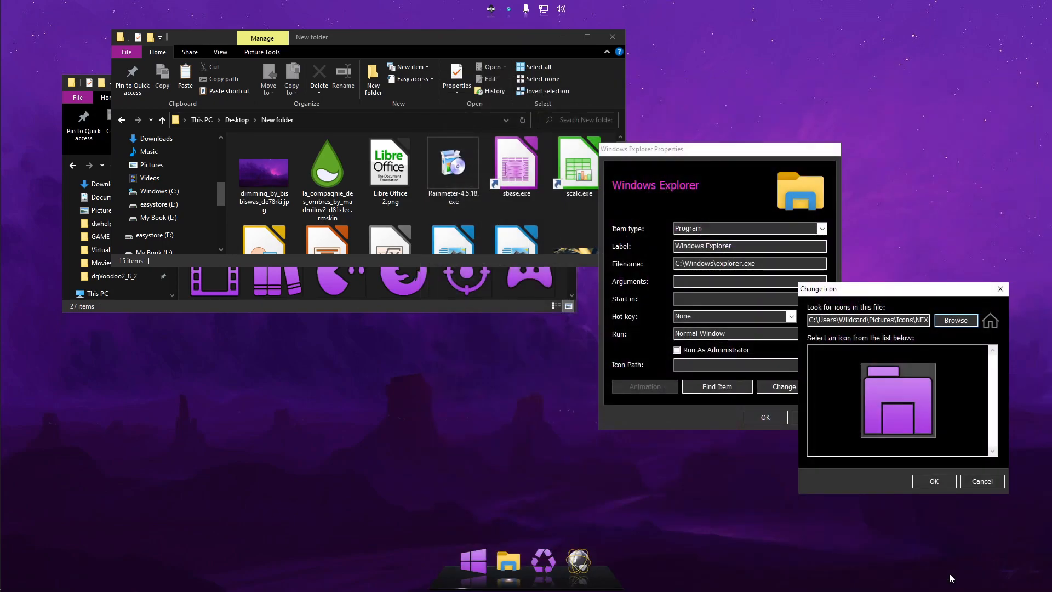
left_click(934, 481)
left_click(764, 417)
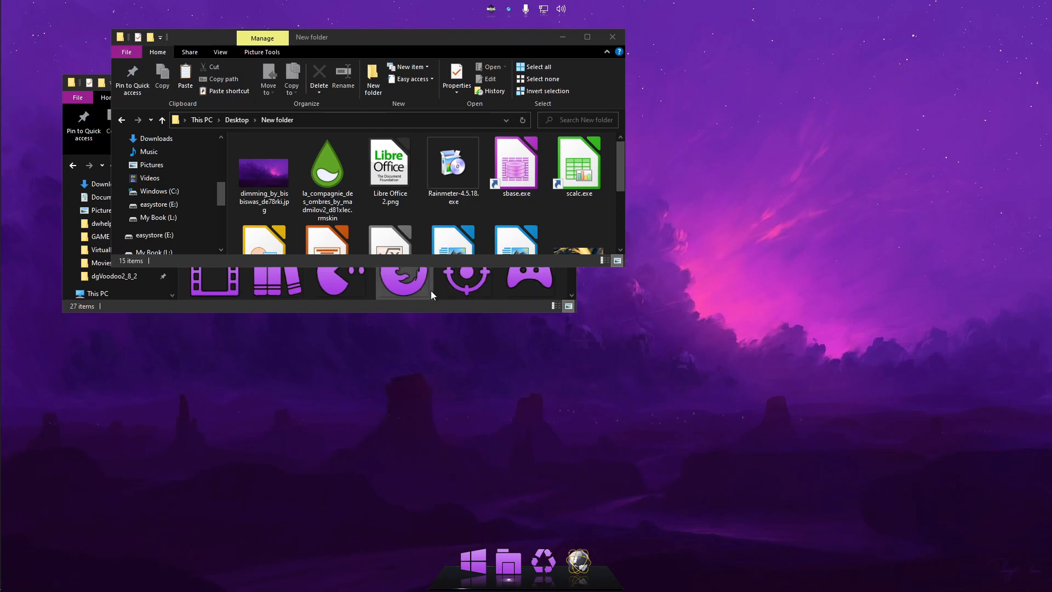
Bring the Purple folder window forward and apply Firefox.png as the icon of the globe item in the dock.
left_click(407, 304)
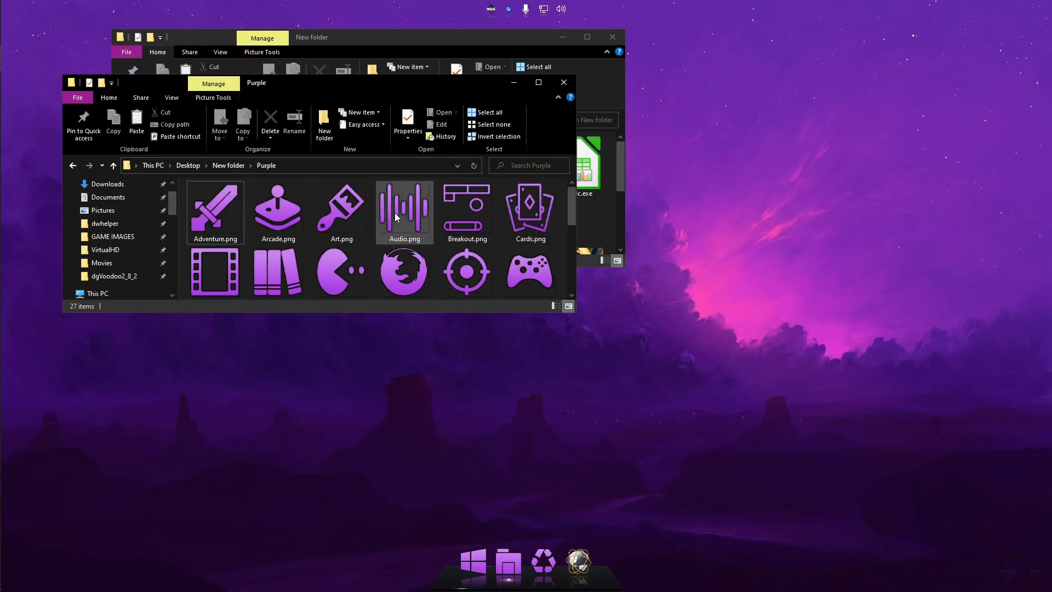
mouse_move(548, 565)
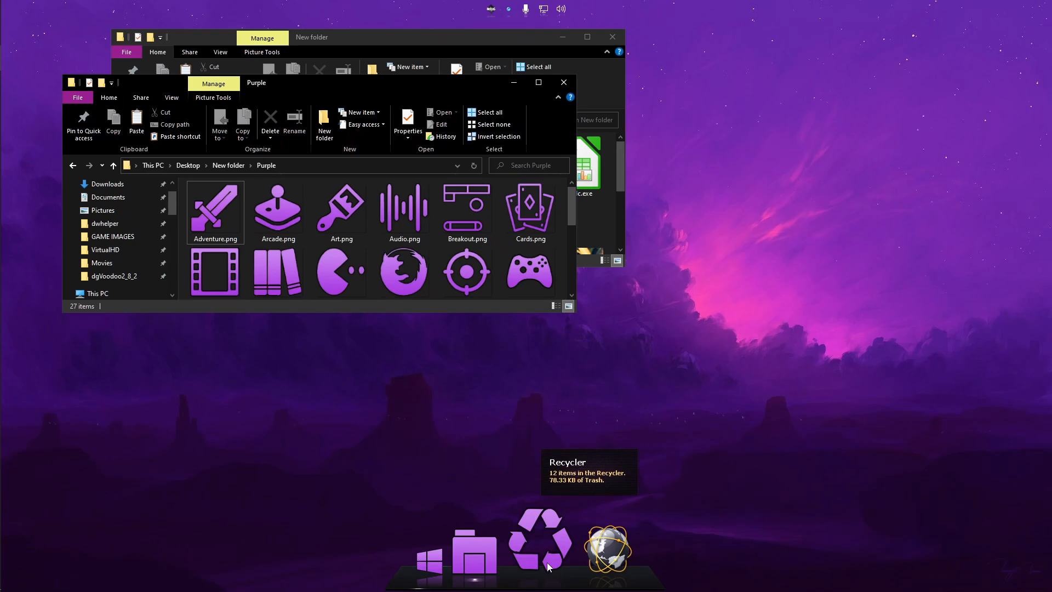
left_click(406, 279)
left_click_drag(406, 275, 576, 556)
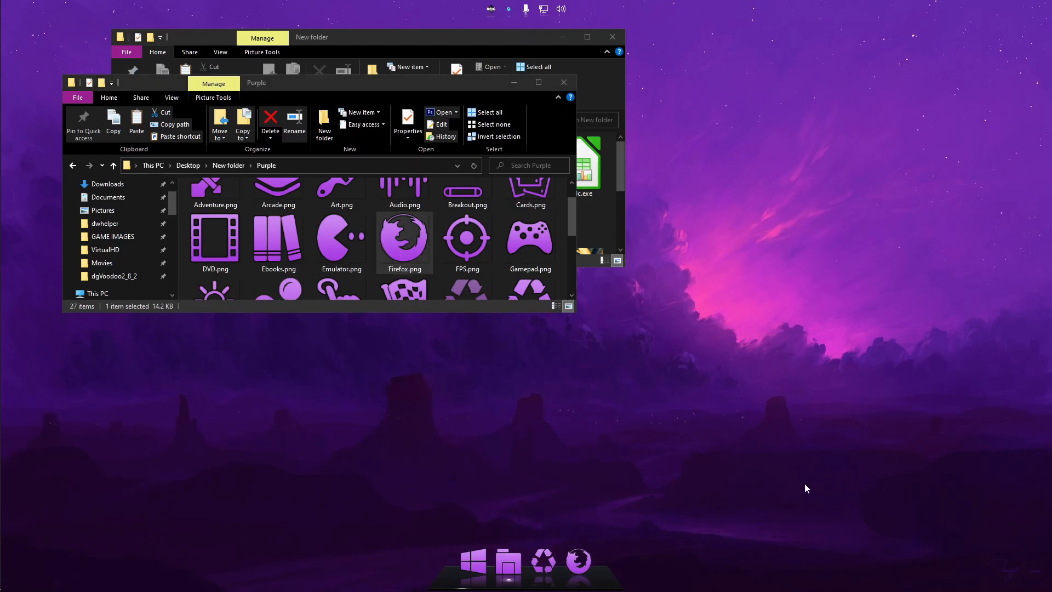
Insert a new sub-dock into the shortcut dock next to the Recycler.
right_click(530, 583)
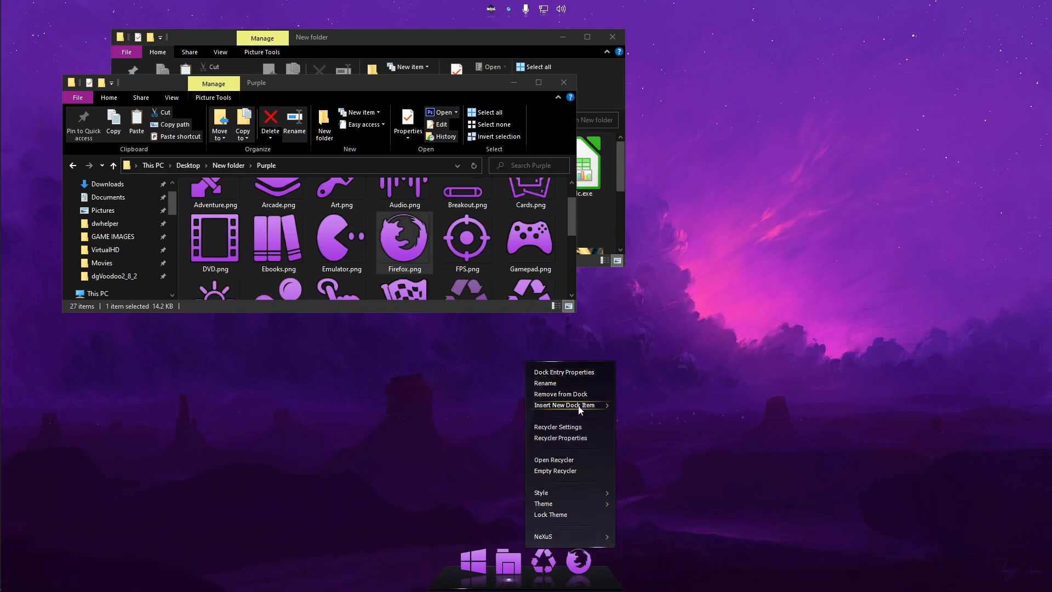
mouse_move(580, 409)
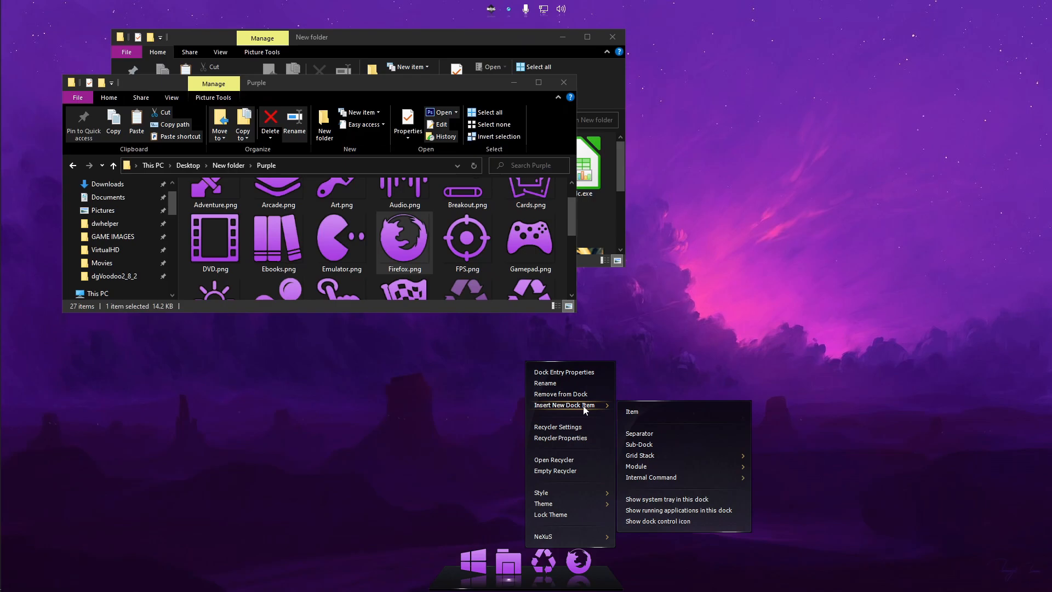
left_click(639, 444)
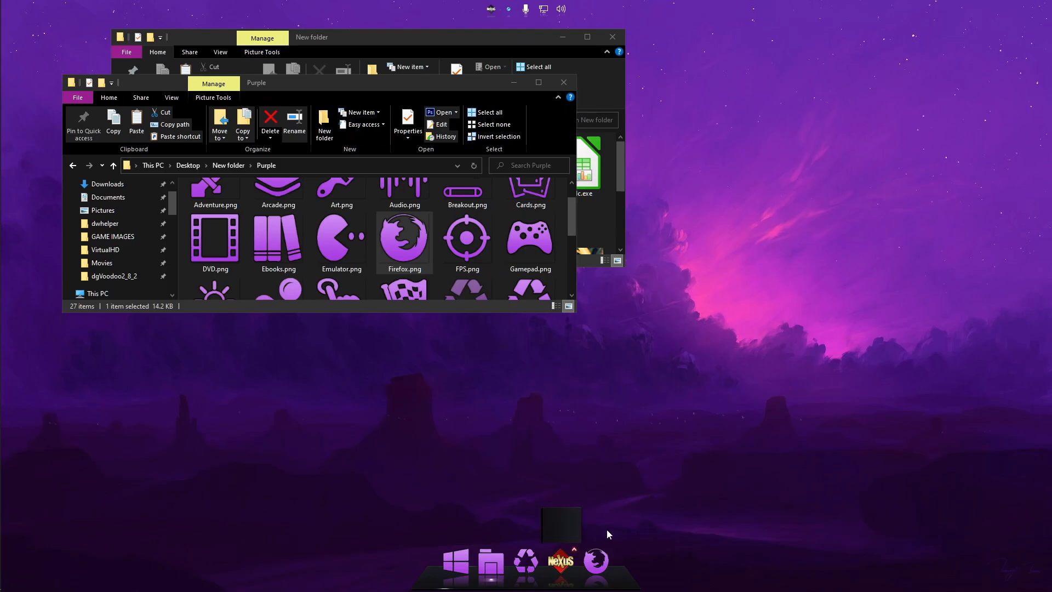
Apply Art.png from the Purple folder as the icon of the new sub-dock.
right_click(562, 566)
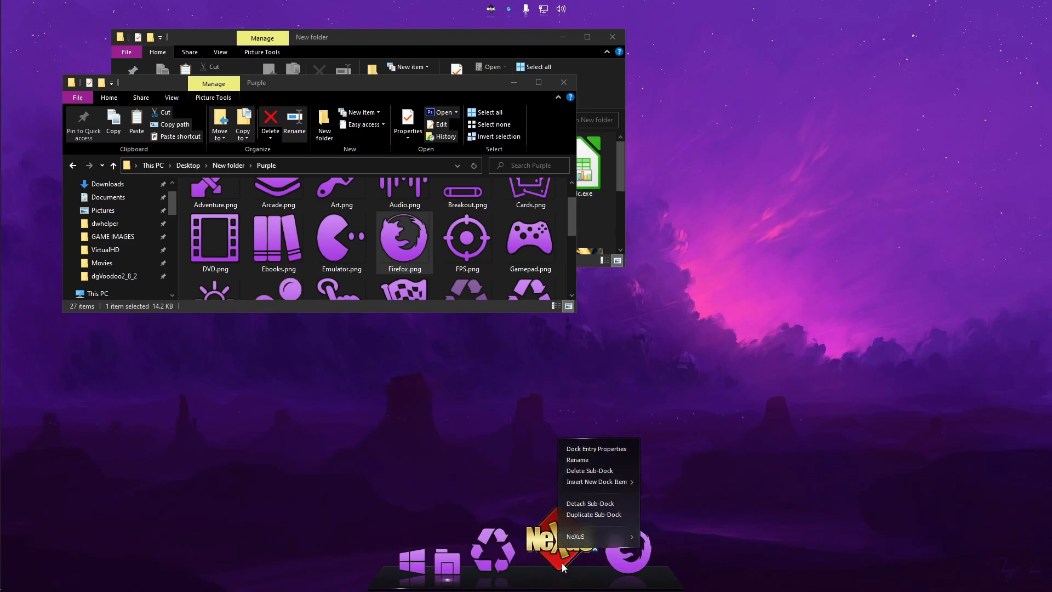
scroll(469, 244, "up", 1)
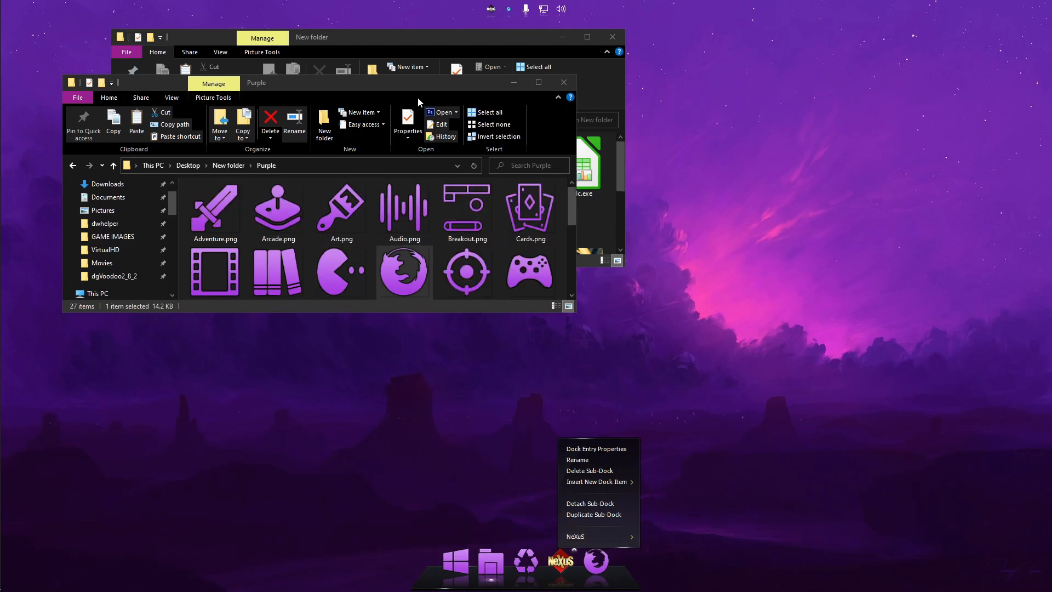
left_click(430, 80)
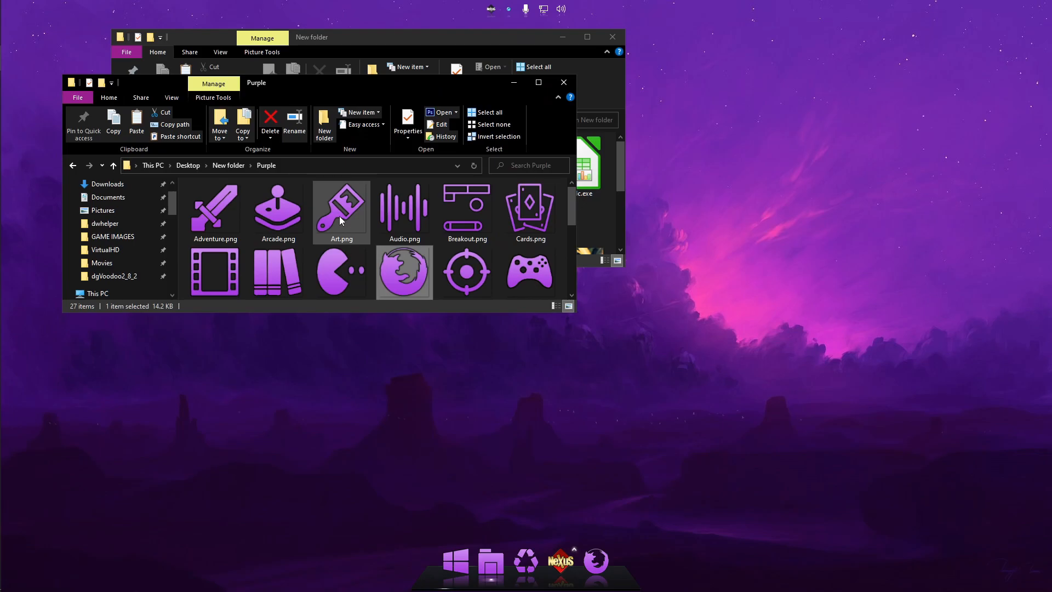
mouse_move(339, 219)
left_mouse_down()
mouse_move(540, 505)
mouse_move(564, 562)
left_mouse_up()
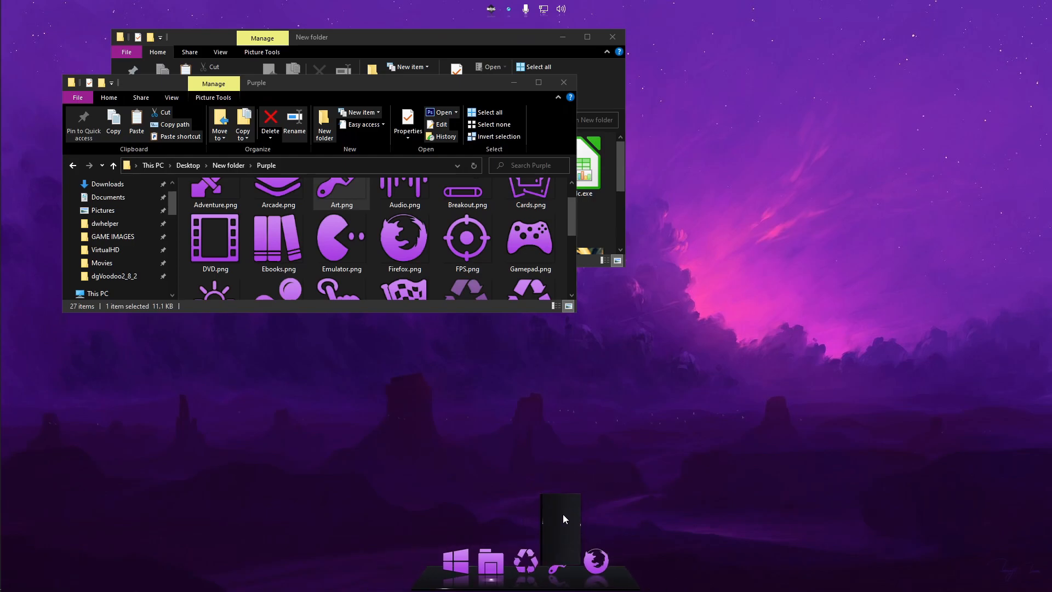
Set the shortcut dock's sub-docks to open as Always horizontal in its behavior settings and confirm the dock properties.
right_click(624, 587)
left_click(661, 419)
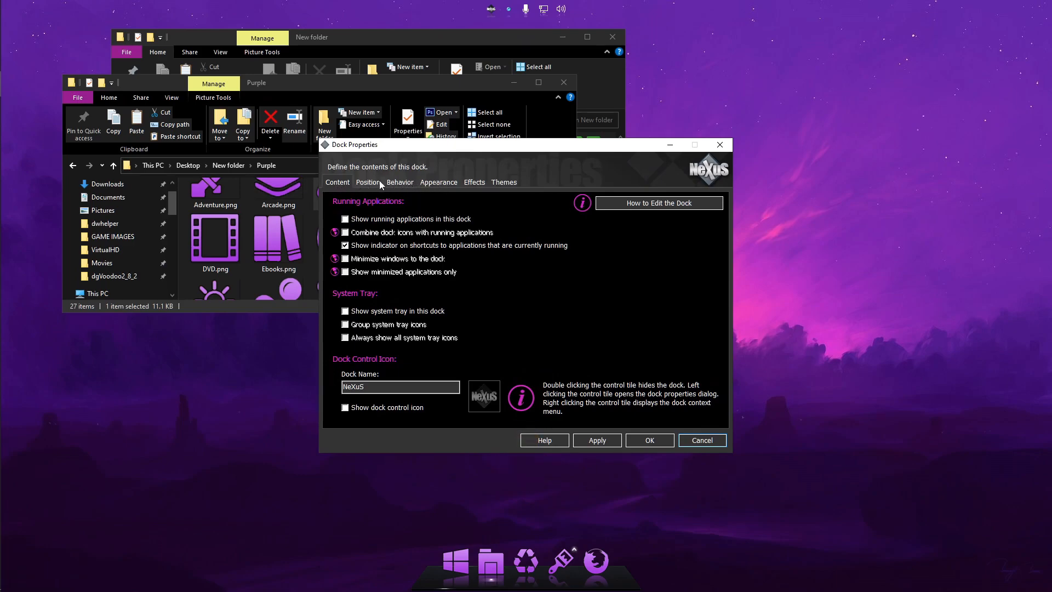
left_click(399, 184)
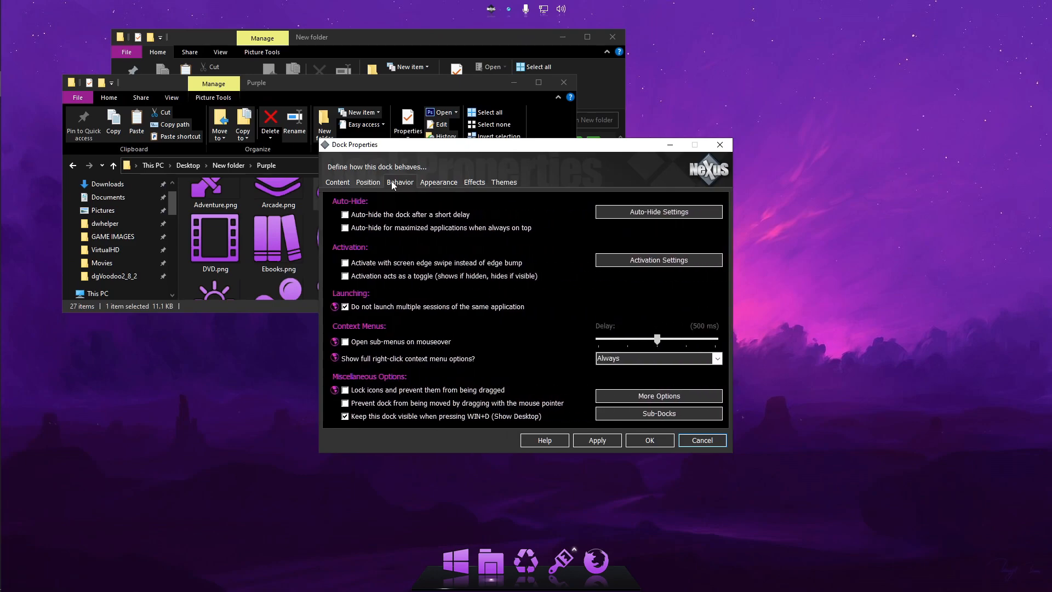
left_click(655, 414)
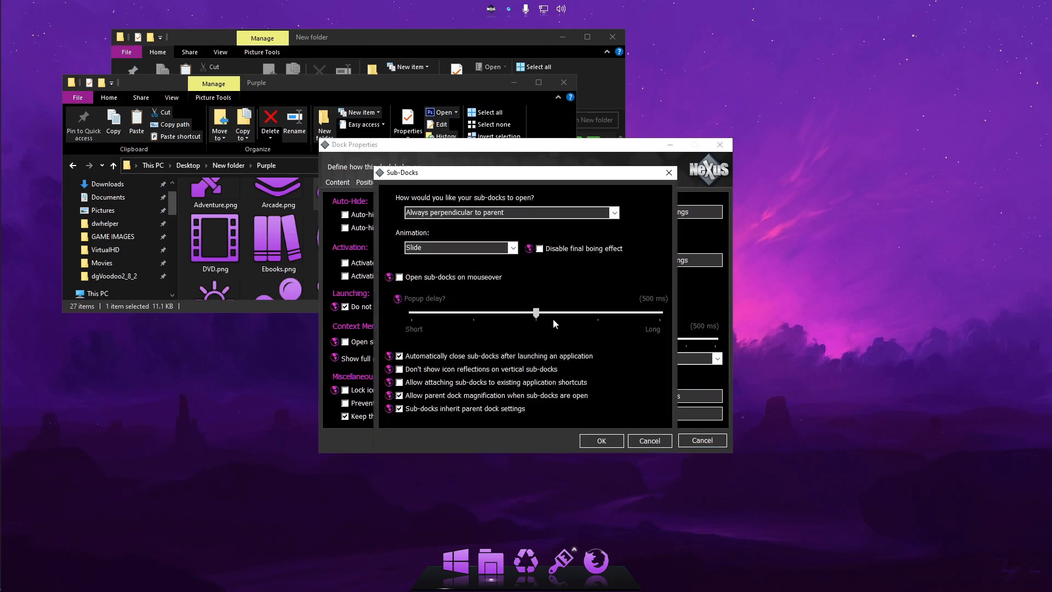
left_click(614, 212)
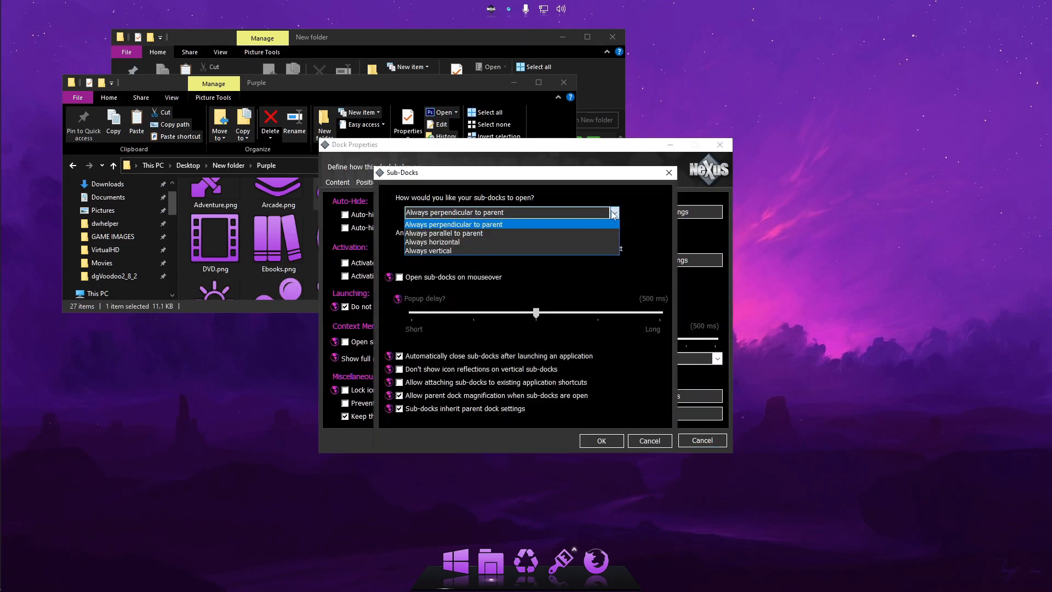
left_click(455, 242)
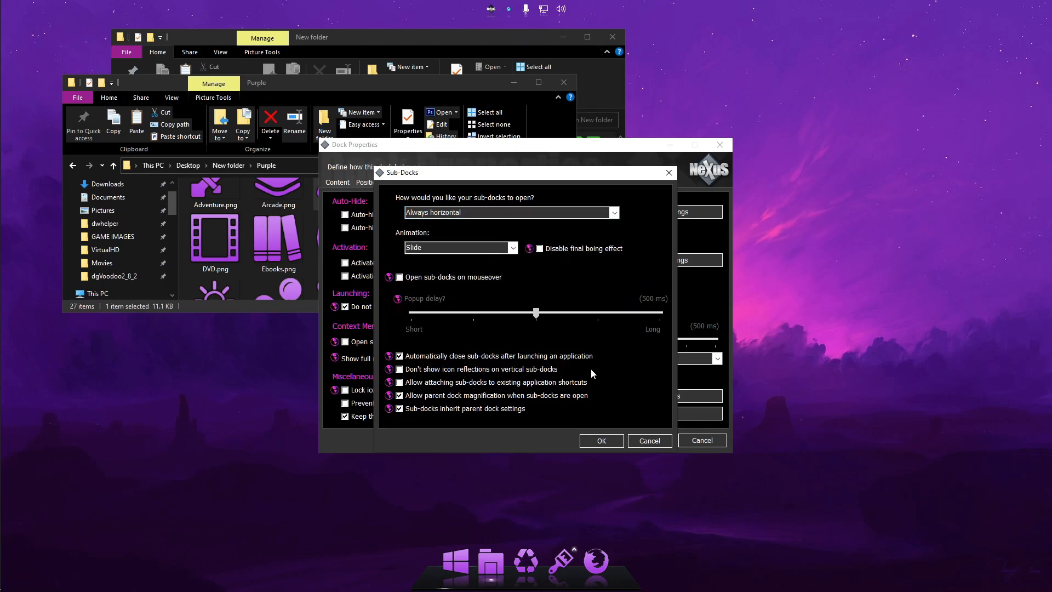
left_click(601, 441)
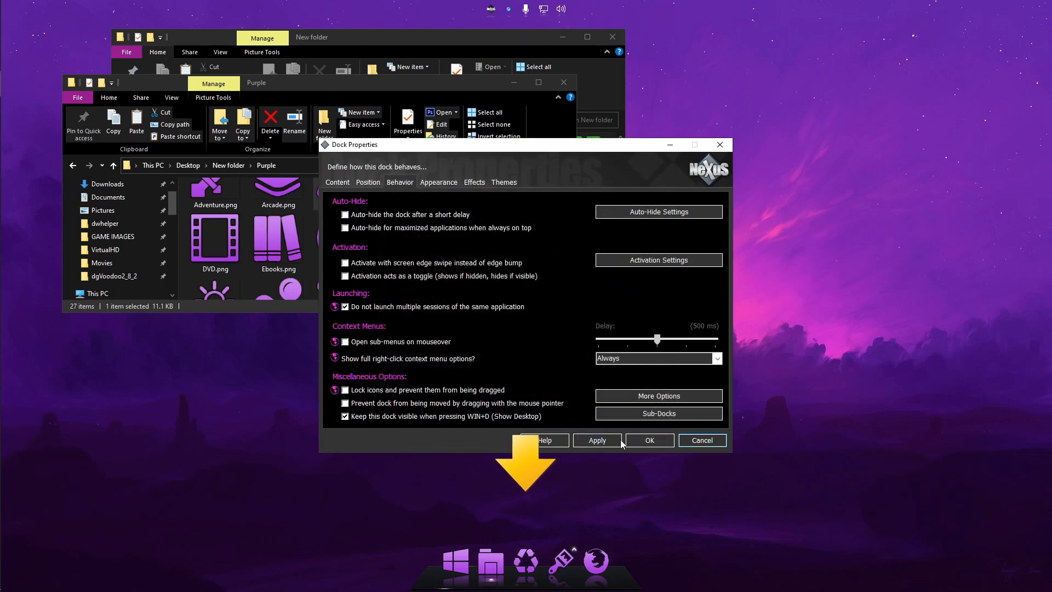
left_click(647, 441)
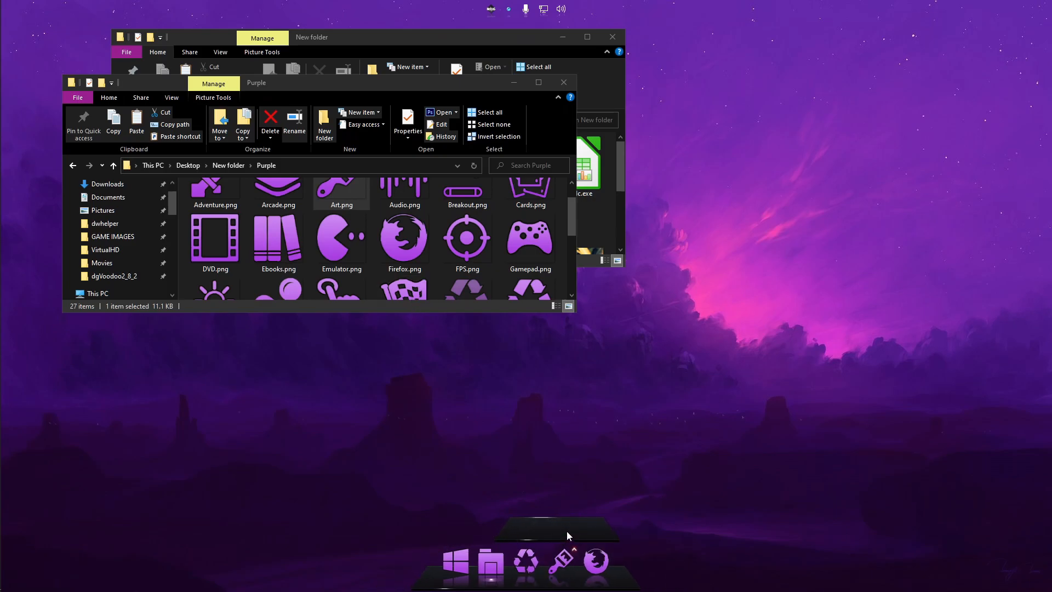
Insert a new sub-dock between the paintbrush sub-dock and the Firefox item and apply Audio.png from the Purple folder as its icon.
right_click(584, 579)
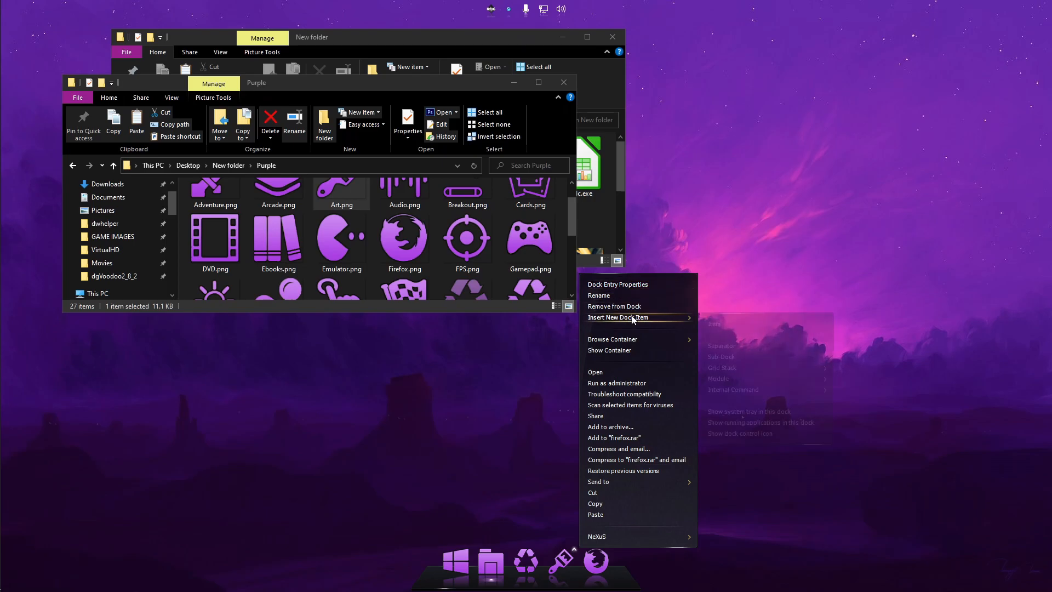
mouse_move(679, 317)
left_click(723, 357)
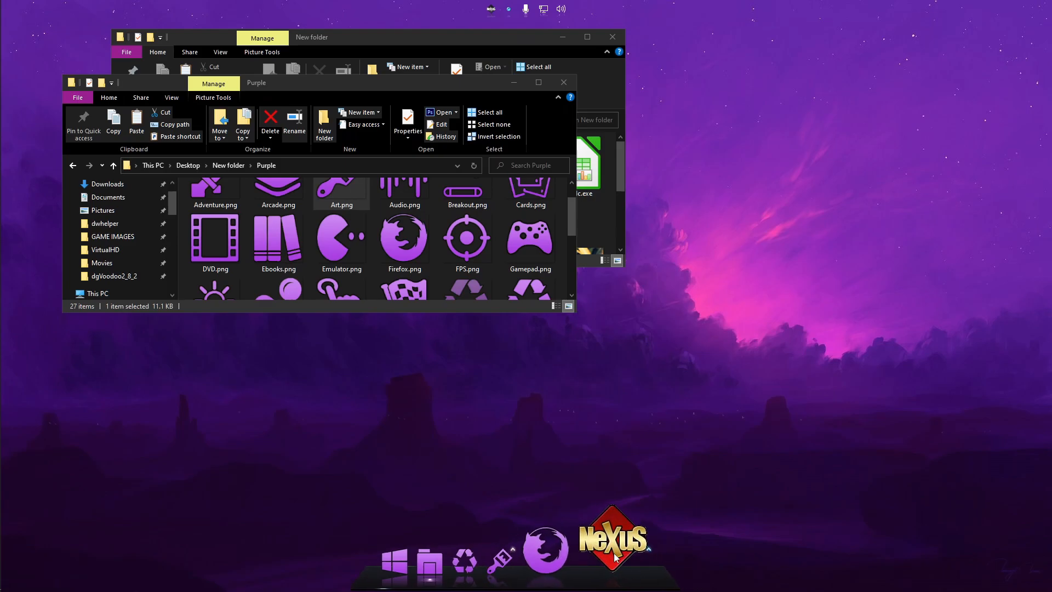
mouse_move(614, 563)
left_mouse_down()
mouse_move(565, 559)
mouse_move(576, 566)
left_mouse_up()
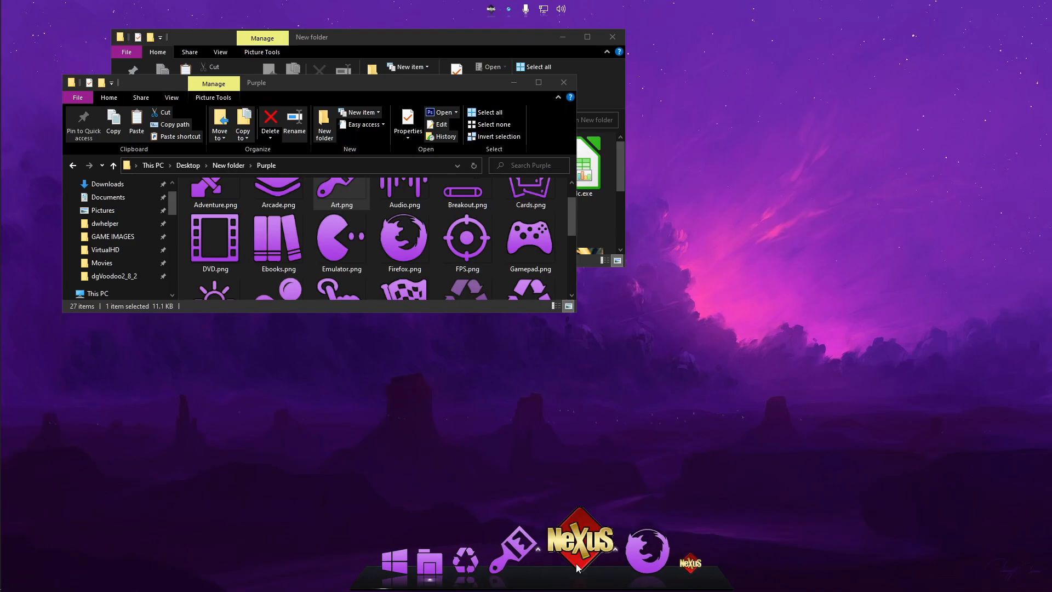
left_click_drag(396, 192, 578, 555)
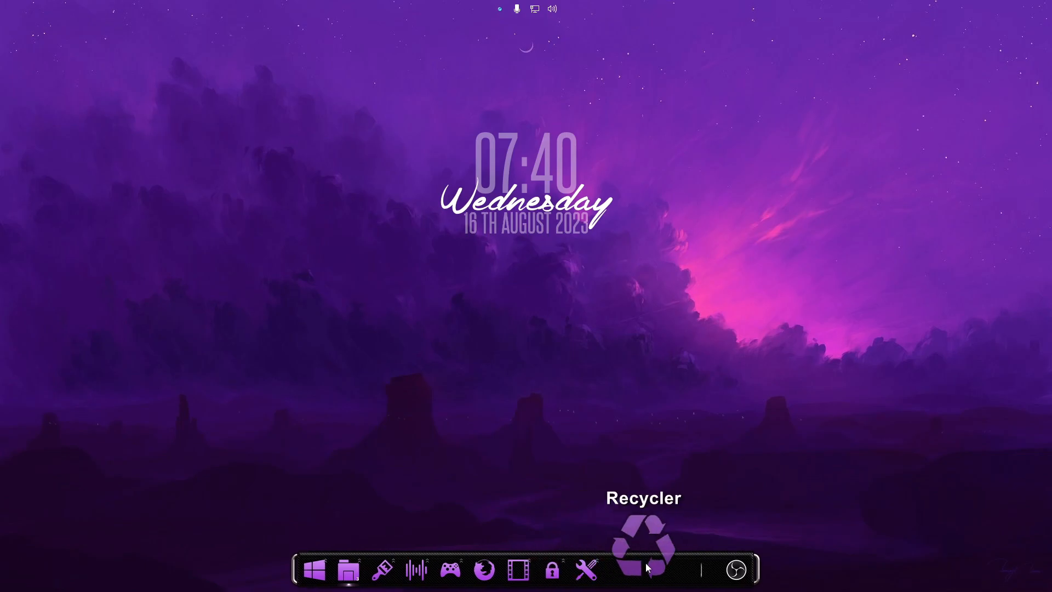
Remove the Recycler from the dock.
right_click(667, 585)
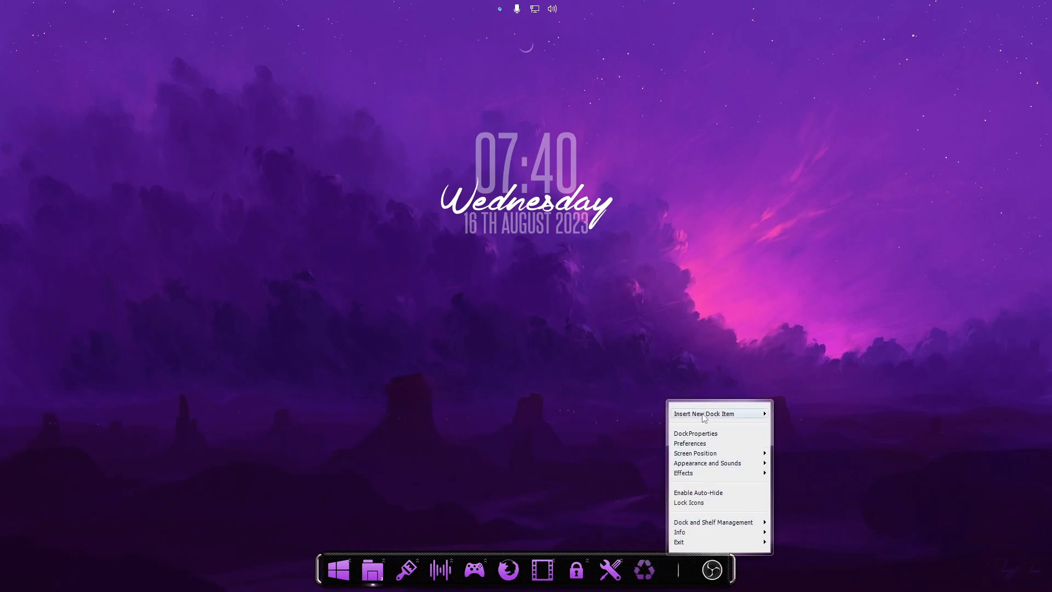
left_click(644, 460)
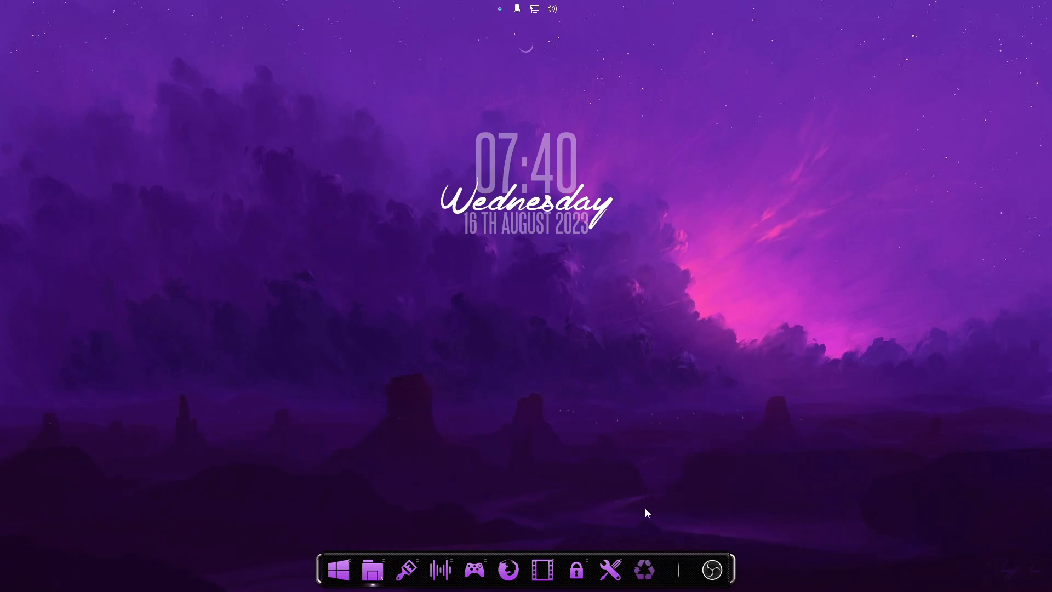
right_click(651, 563)
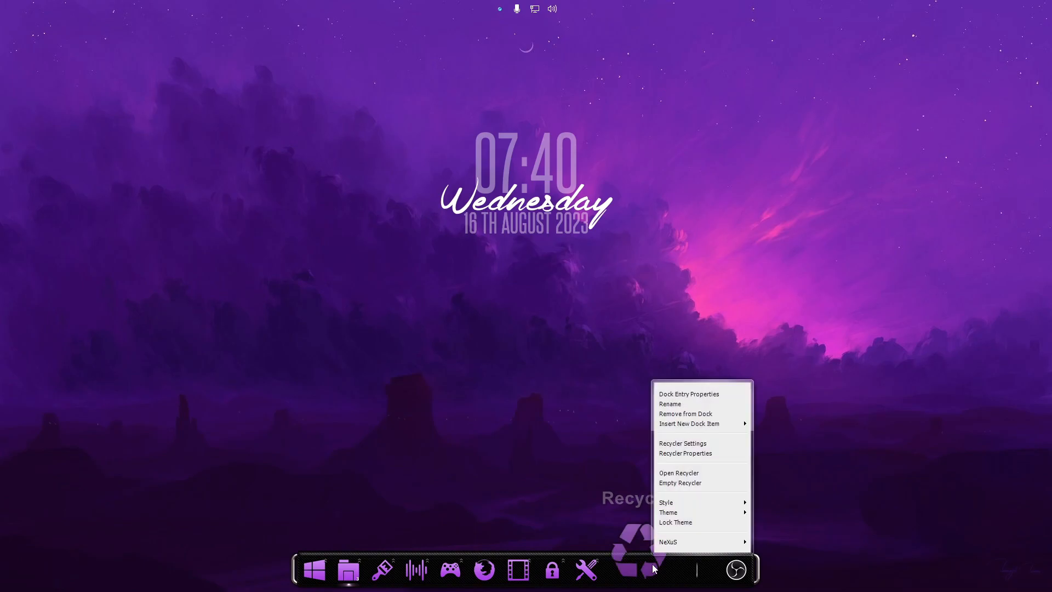
left_click(694, 416)
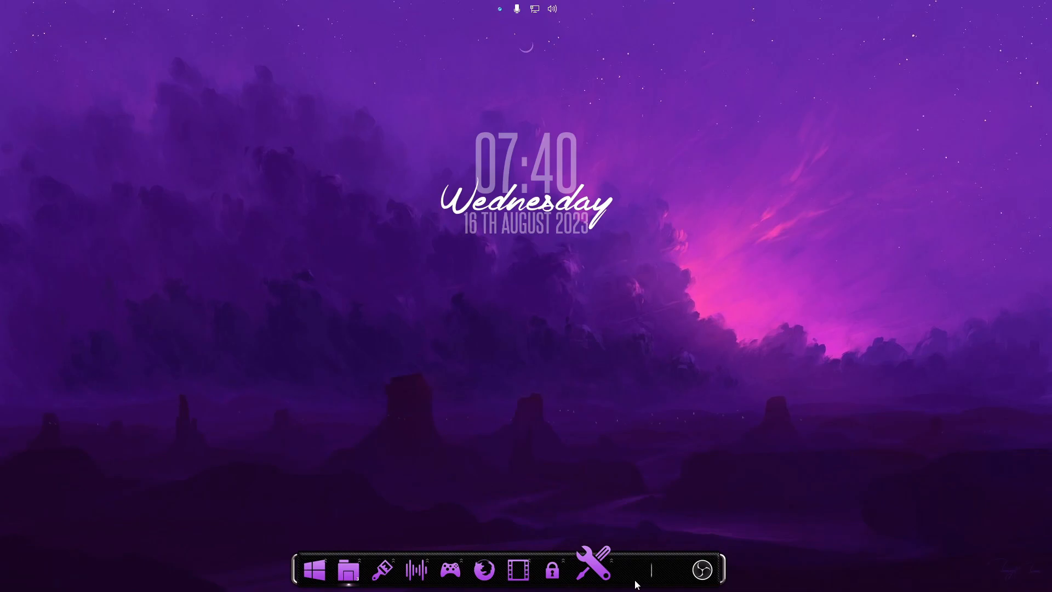
Insert a Recycler module into the dock between the tools item and the separator.
right_click(636, 584)
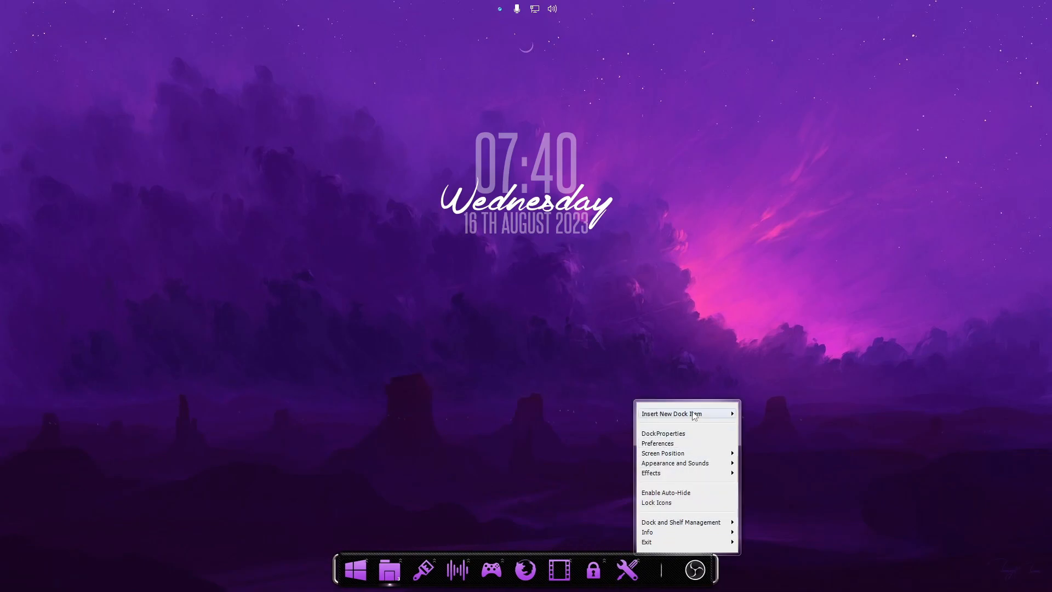
mouse_move(694, 415)
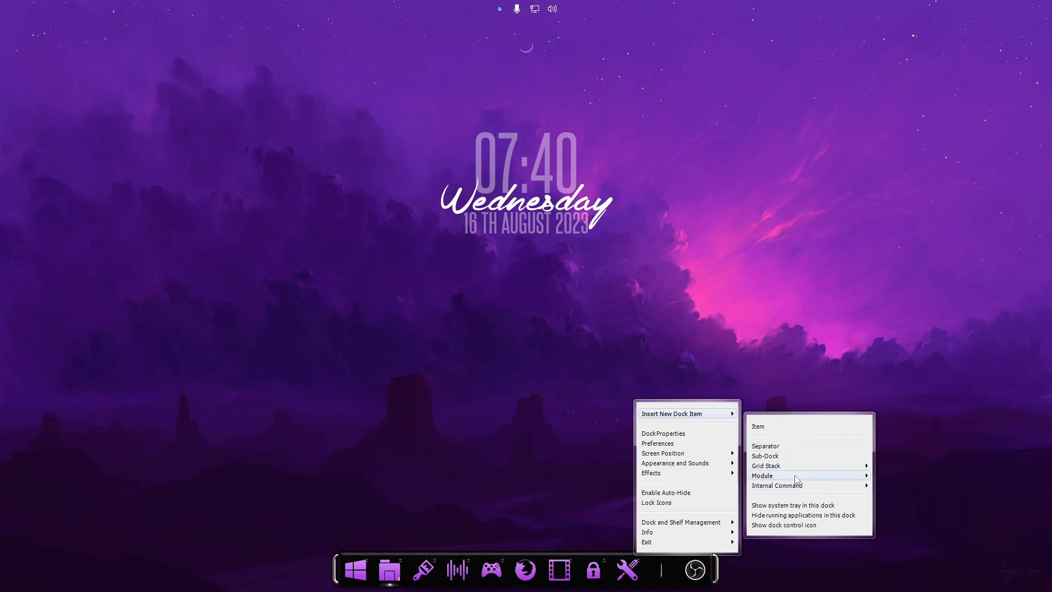
mouse_move(796, 479)
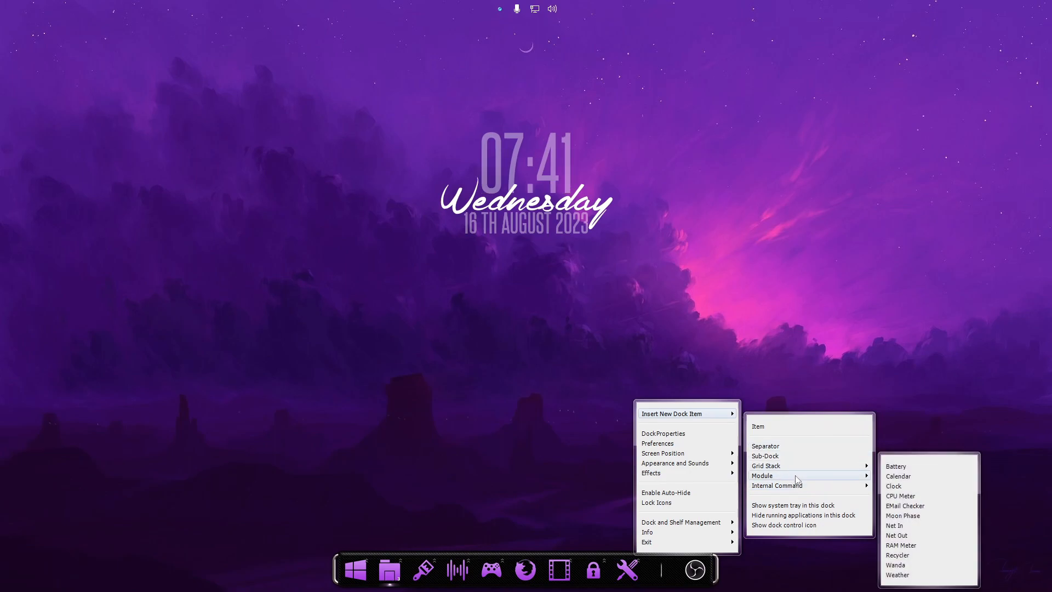
left_click(908, 556)
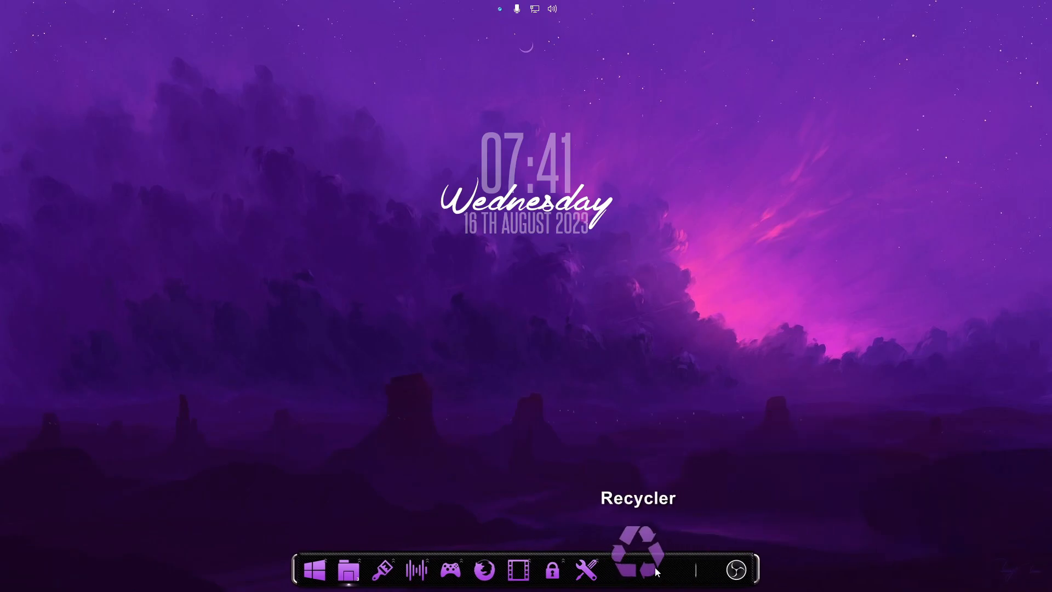
Open the Recycler item's icon settings and review the icons assigned to its Recycler (Empty) and Recycler (Full) states.
mouse_move(654, 572)
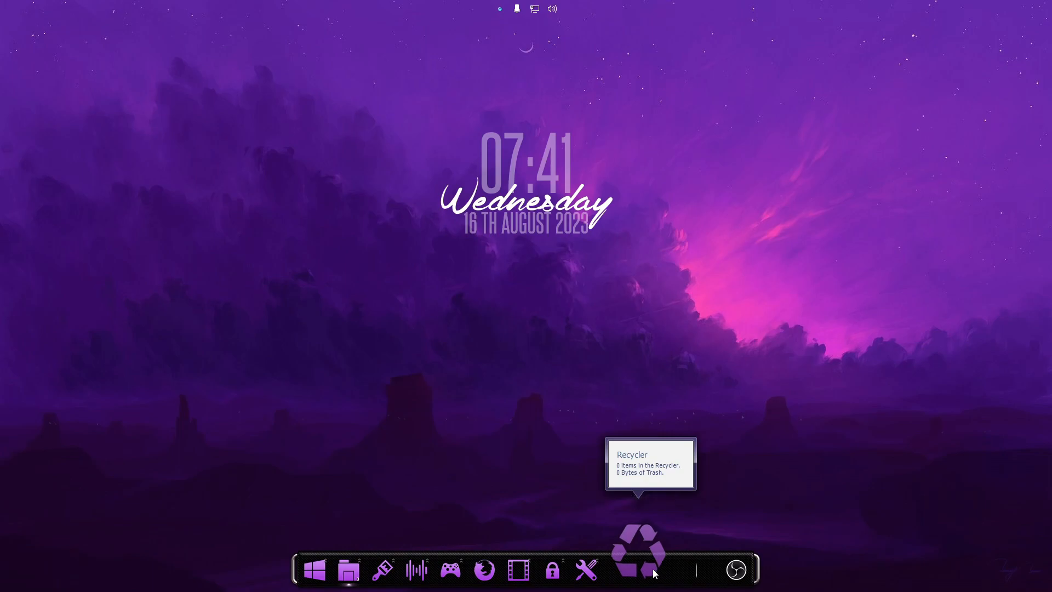
right_click(654, 573)
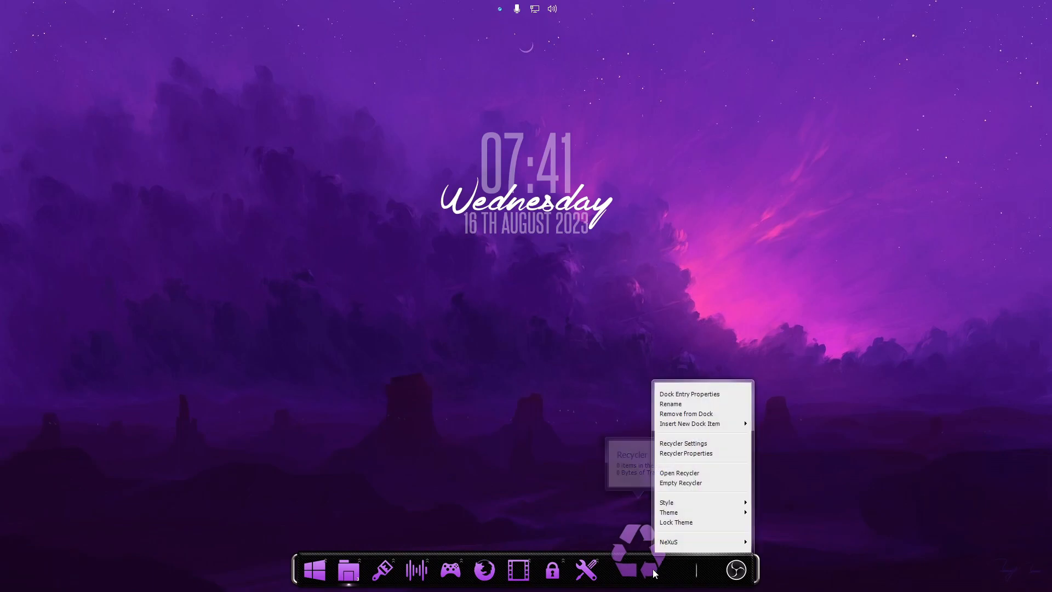
left_click(718, 399)
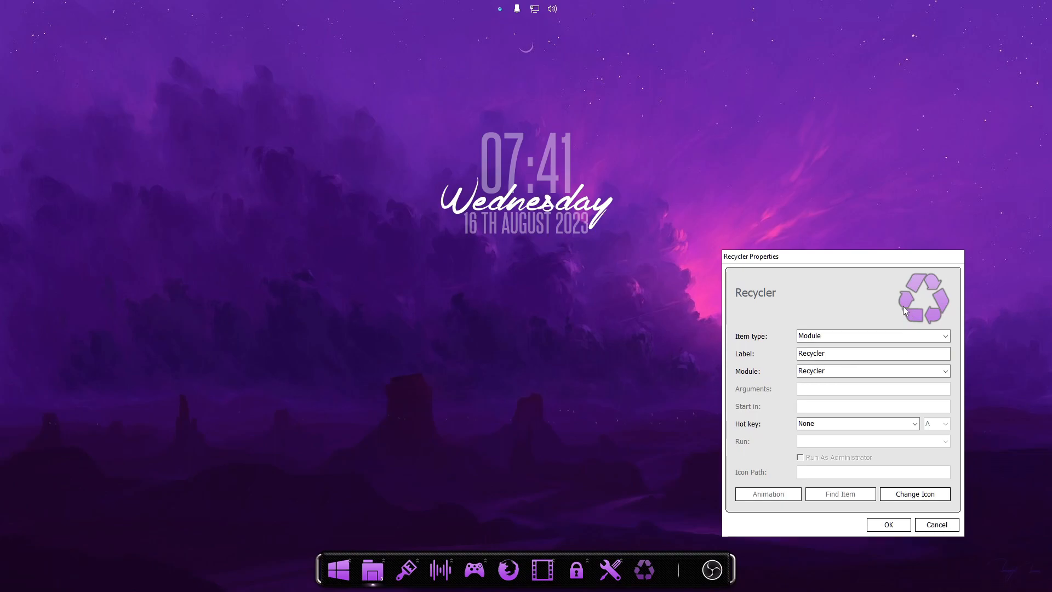
left_click(910, 494)
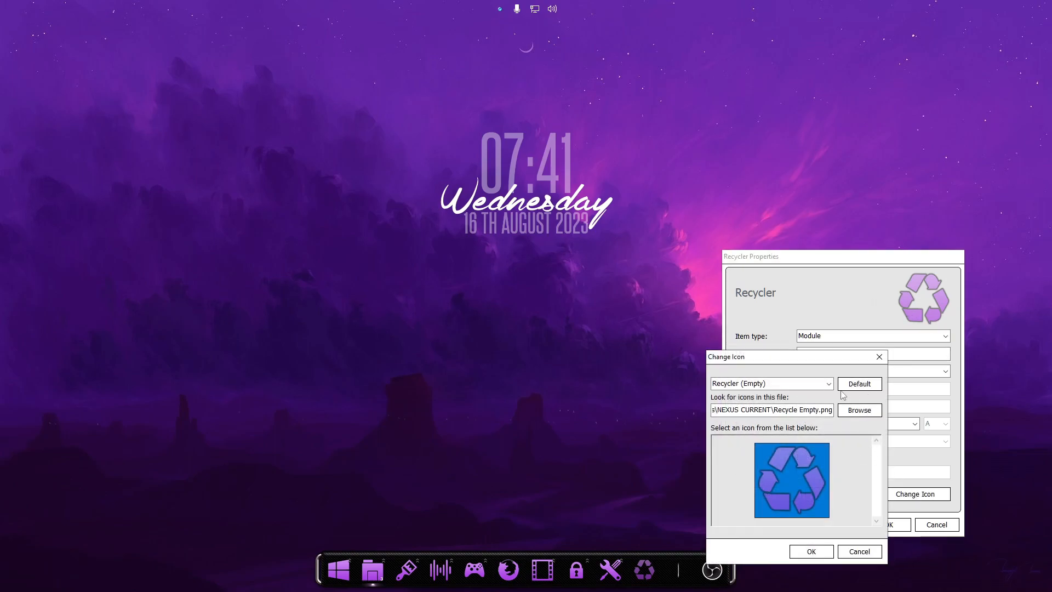
left_click(829, 384)
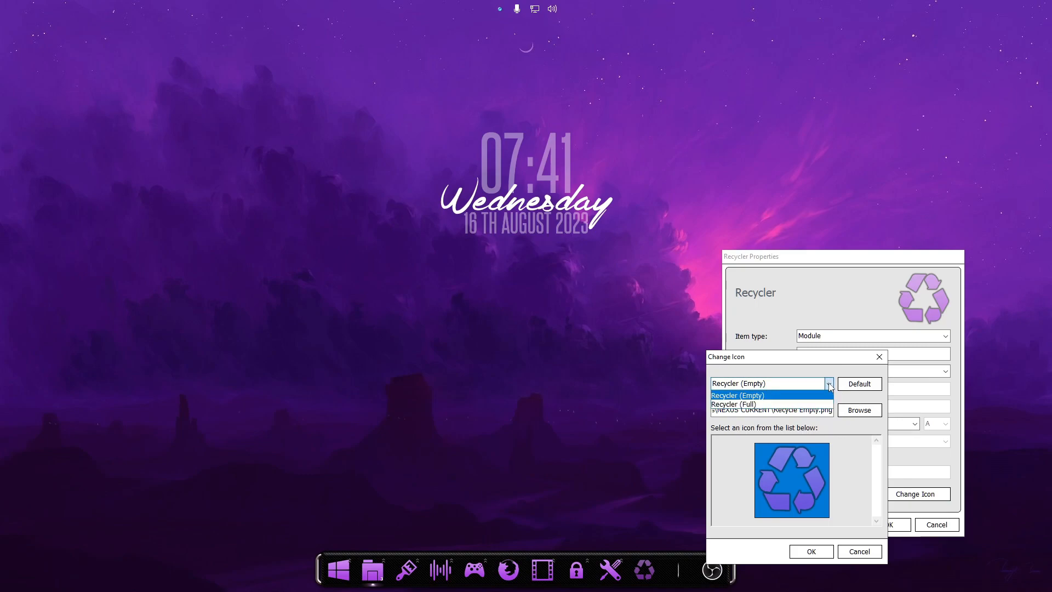
left_click(745, 395)
left_click(830, 384)
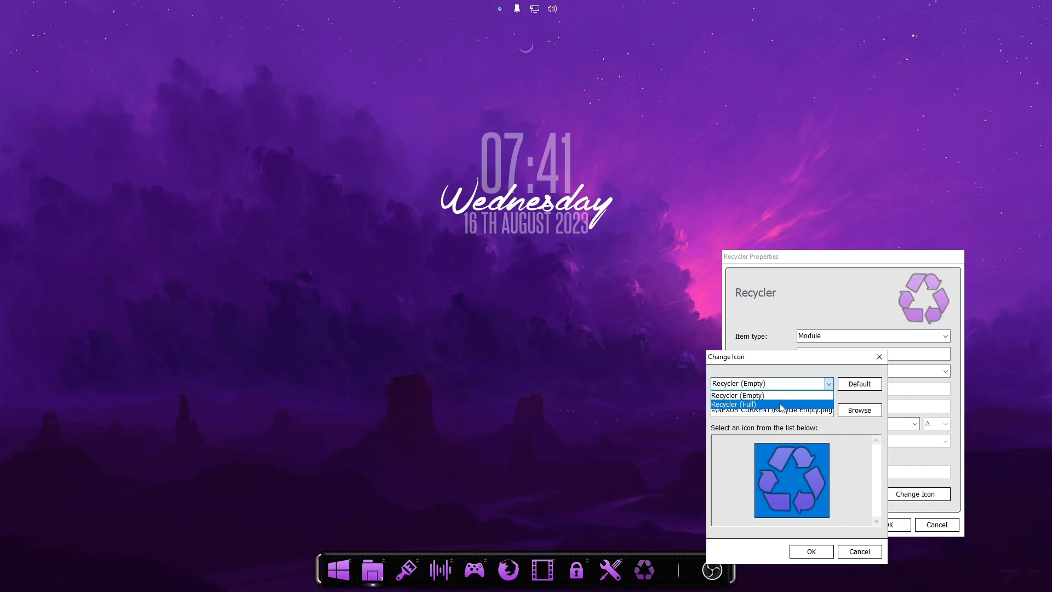
left_click(780, 406)
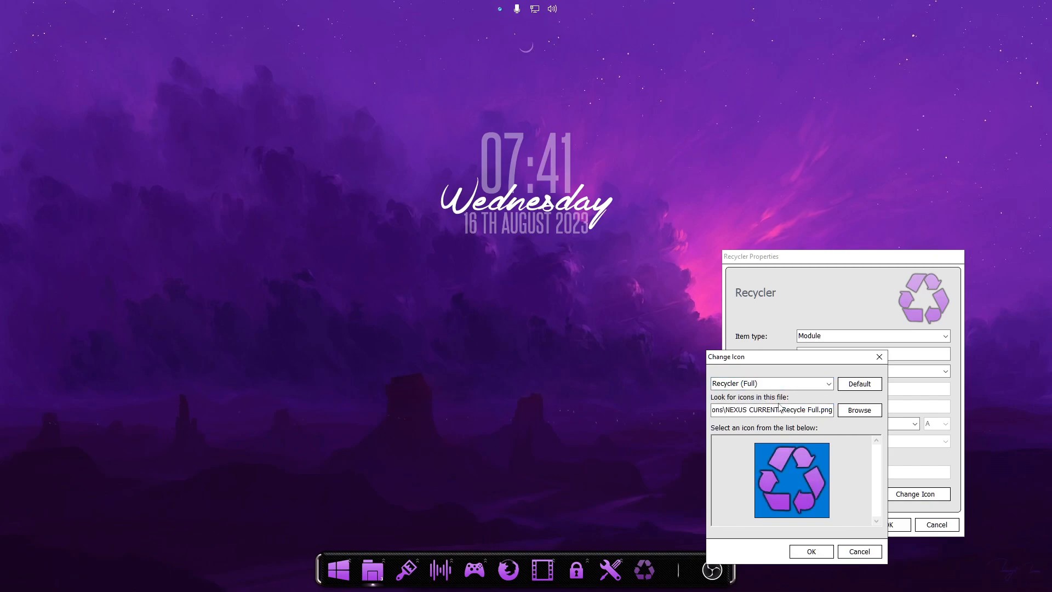
left_click(829, 384)
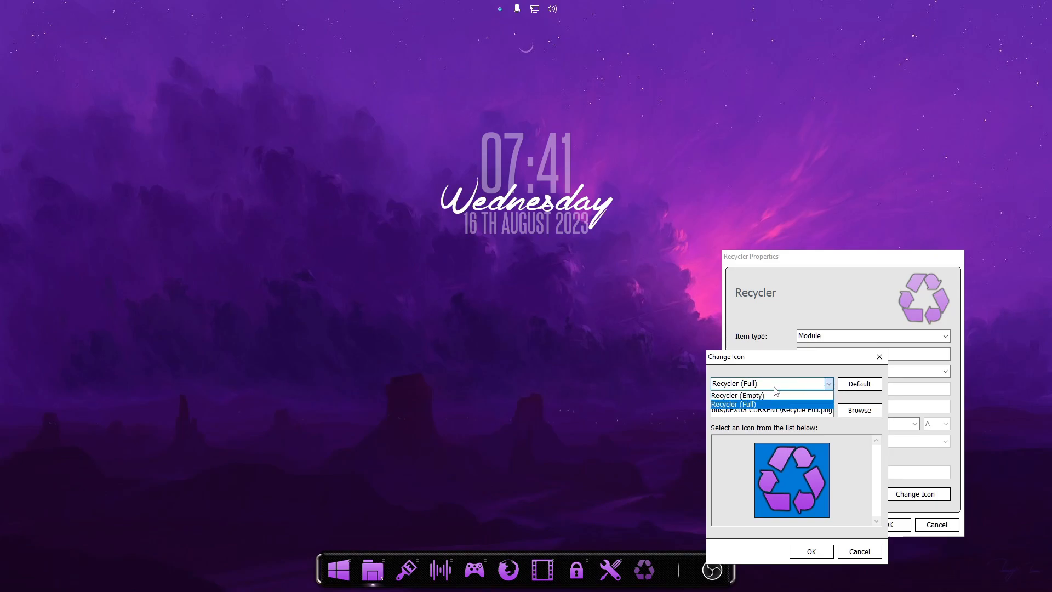
Browse the NEXUS CURRENT icon folder for the Recycler icons, leave without picking a file, and confirm the Recycler properties.
left_click(867, 414)
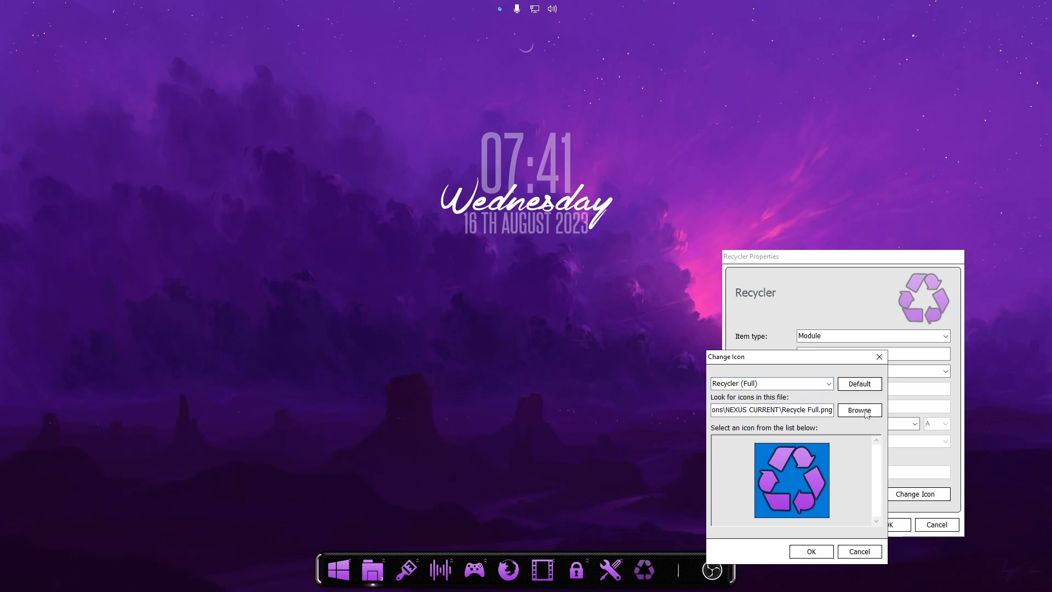
left_click(866, 412)
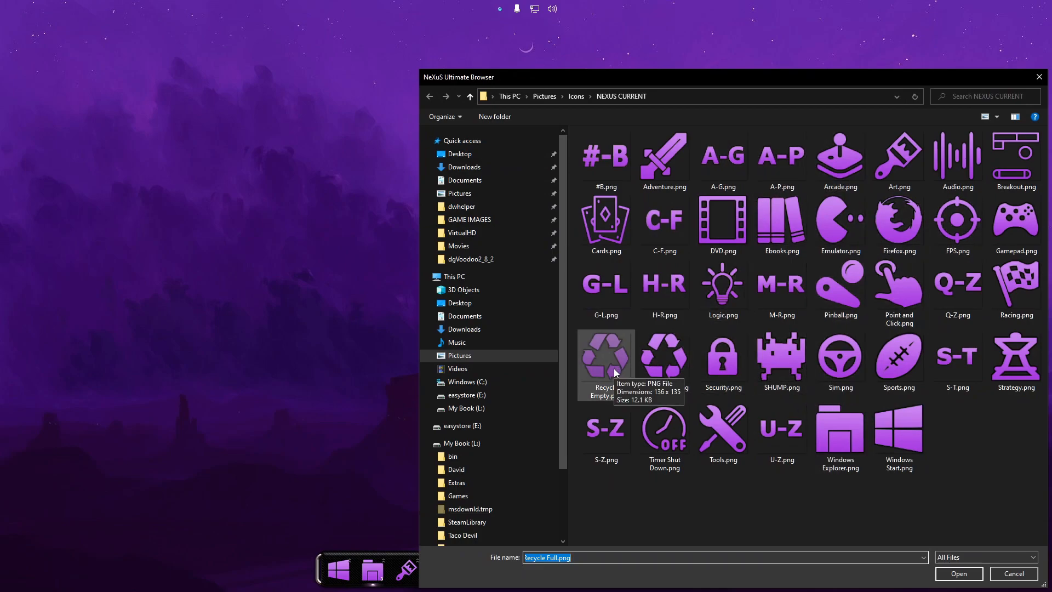
left_click(1007, 574)
left_click(810, 551)
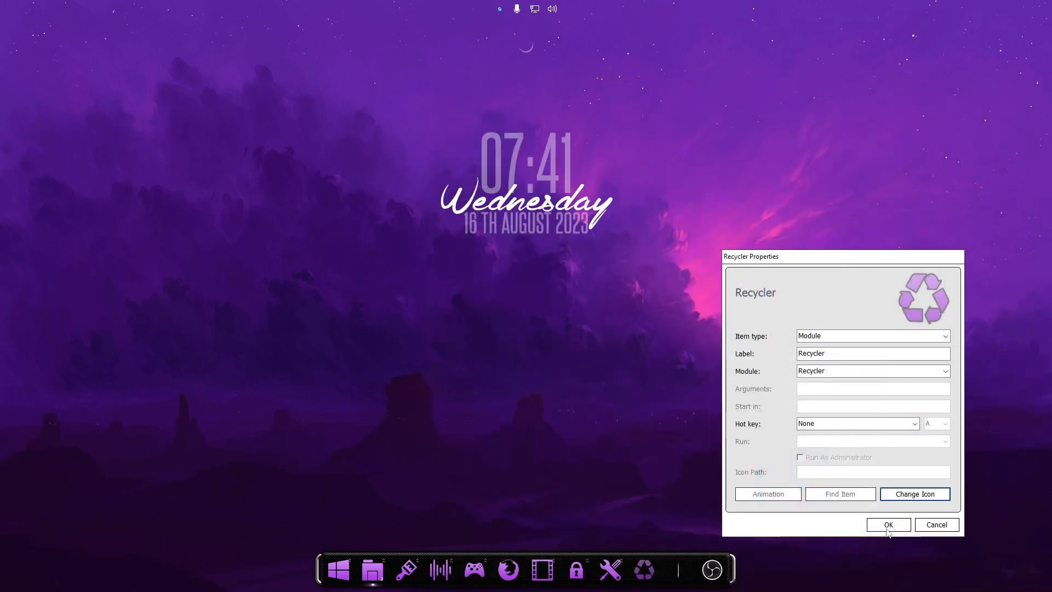
left_click(892, 524)
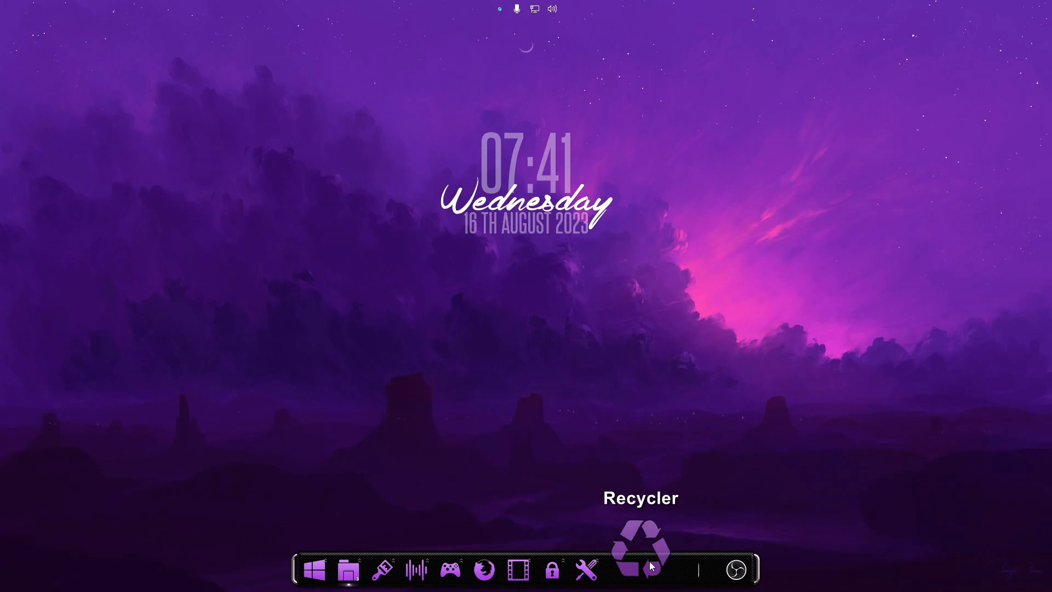
Review the main dock's content properties for showing running applications and combining them with dock icons, then confirm the dialog.
mouse_move(650, 560)
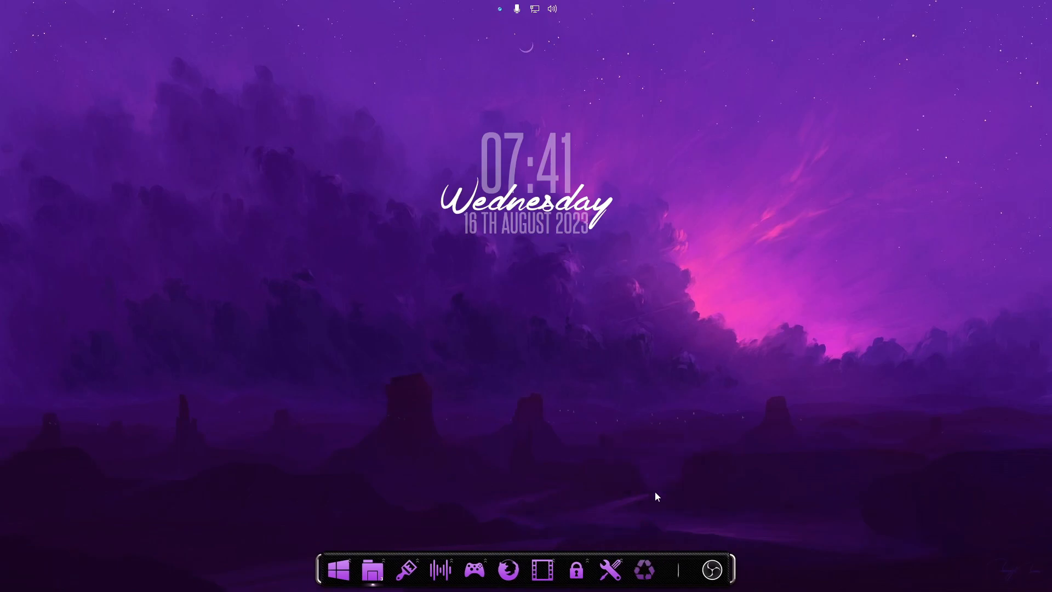
mouse_move(717, 564)
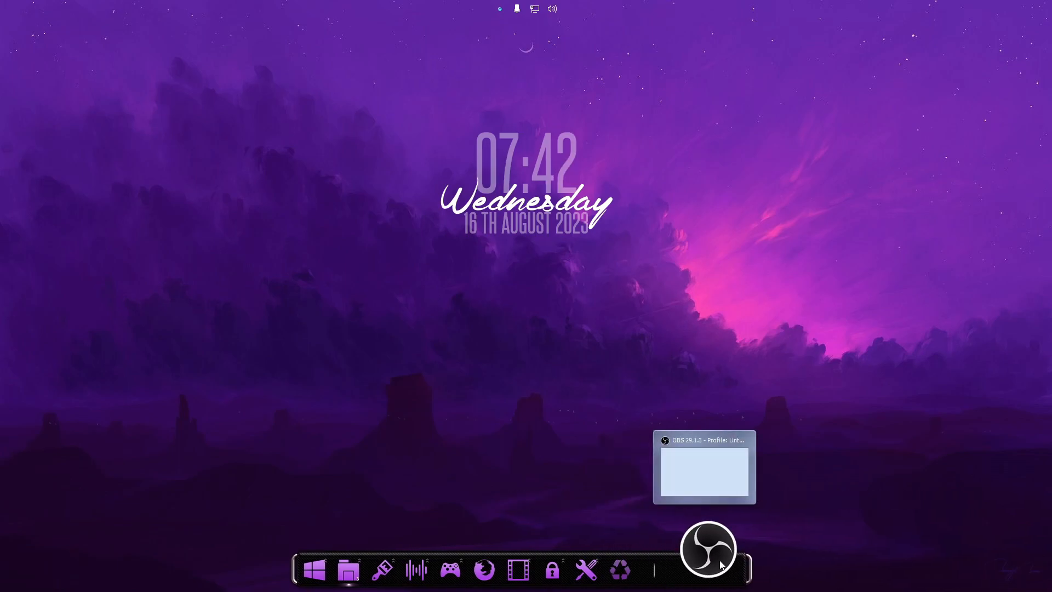
right_click(657, 584)
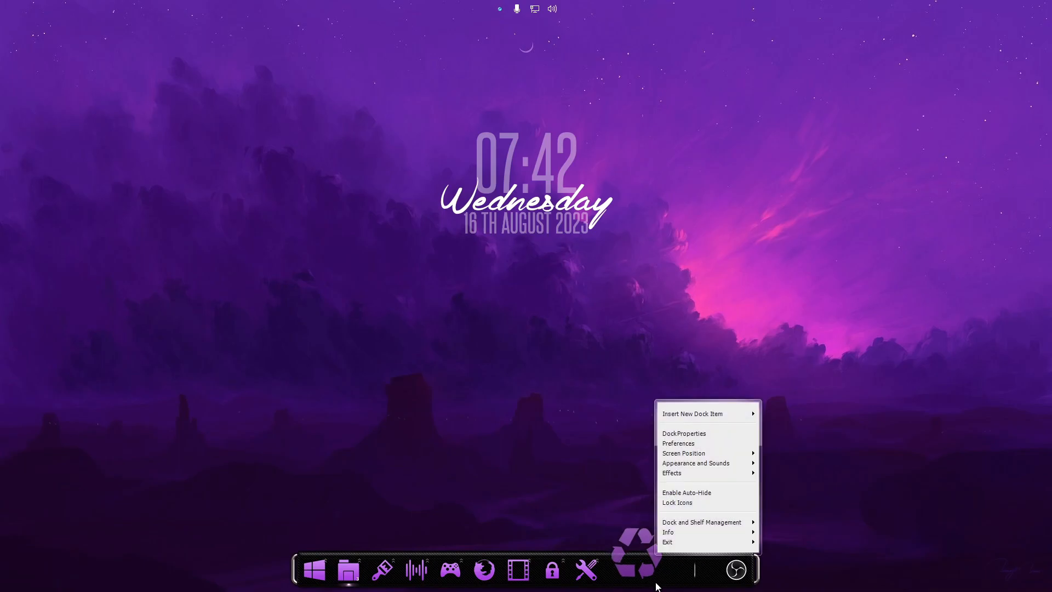
right_click(667, 584)
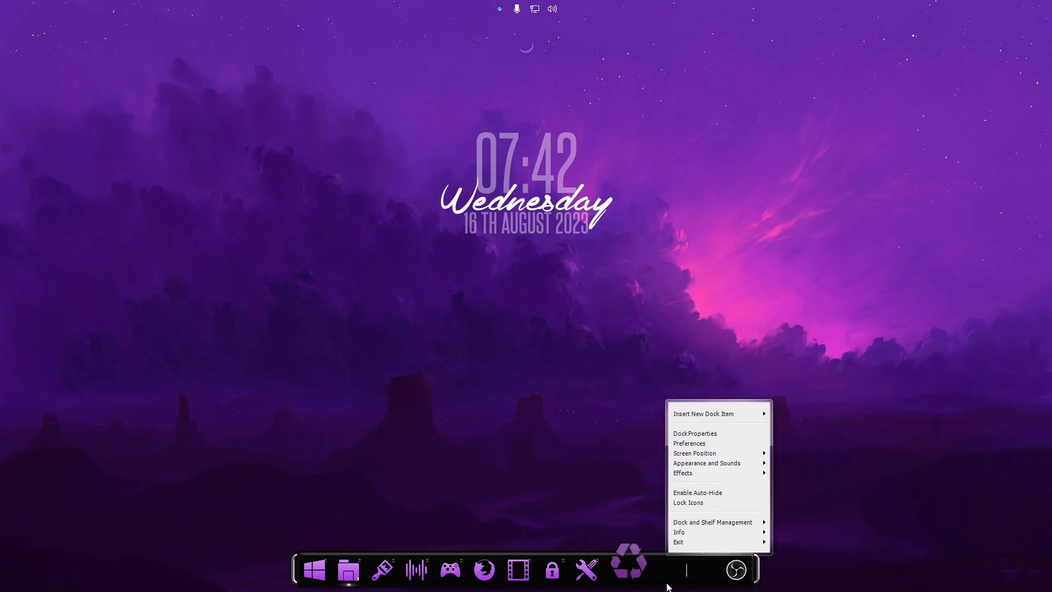
left_click(694, 433)
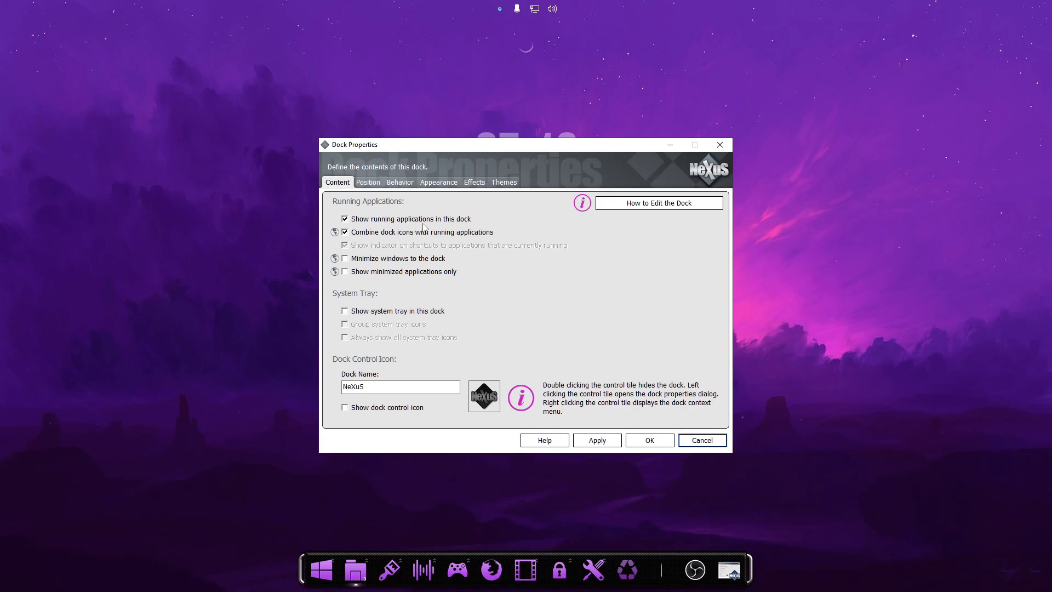
left_click(650, 441)
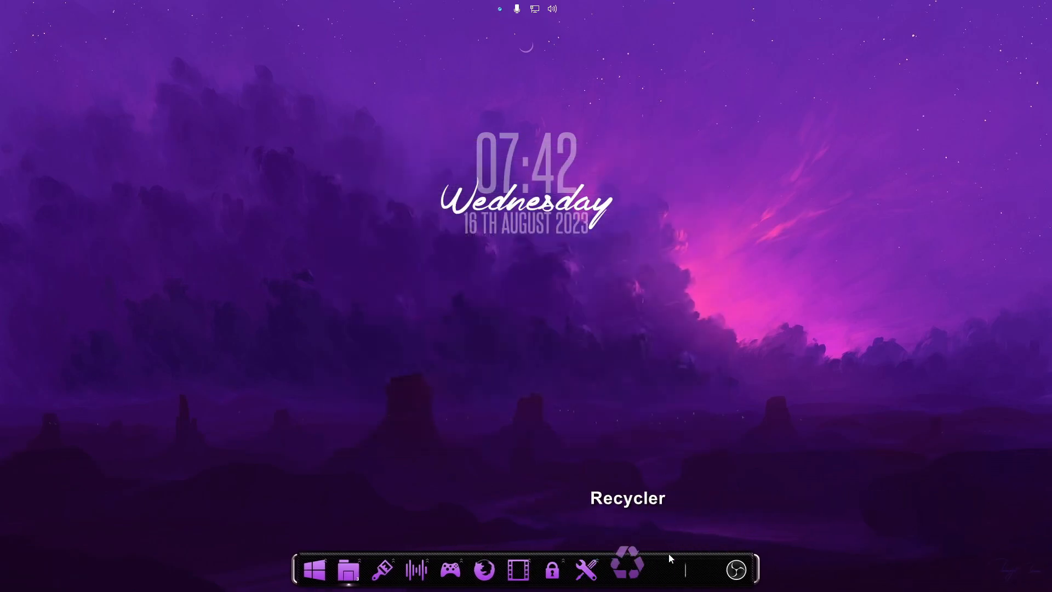
mouse_move(719, 570)
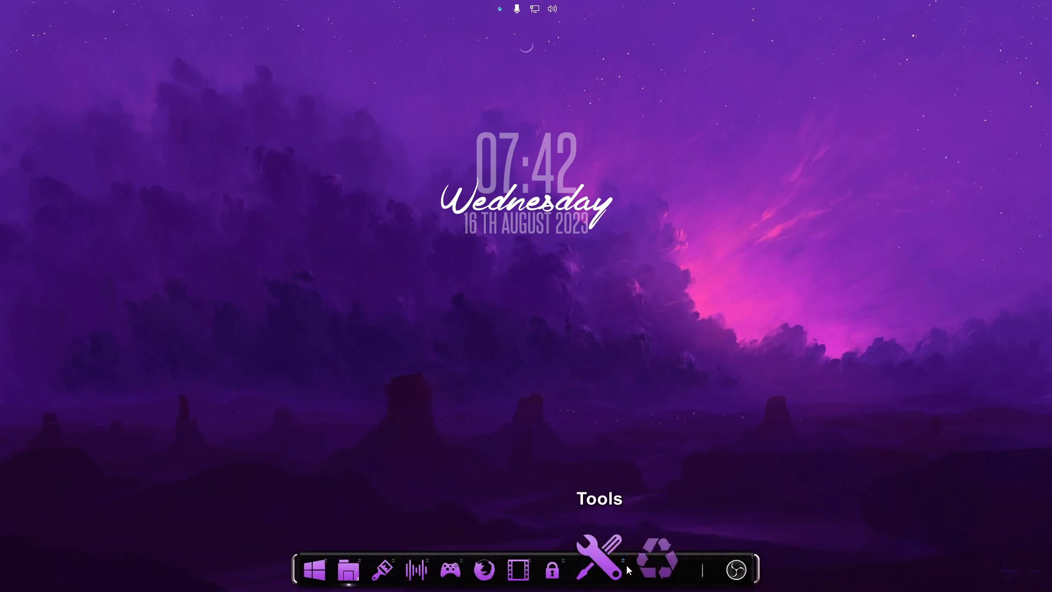
Insert a new sub-dock into the Tools sub-dock, right after the Network and Sharing Center item.
left_click(608, 566)
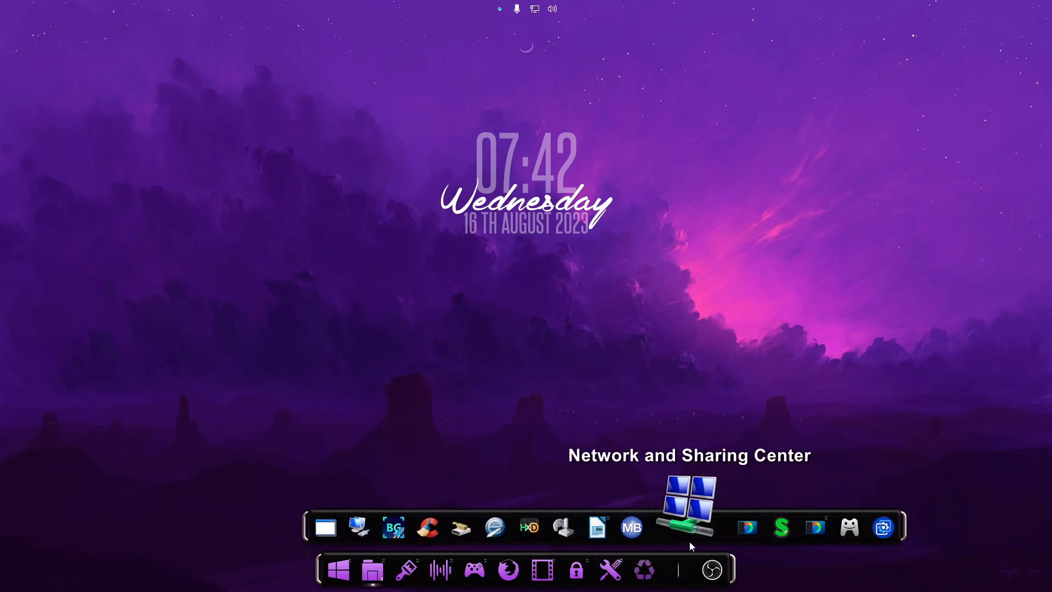
right_click(704, 542)
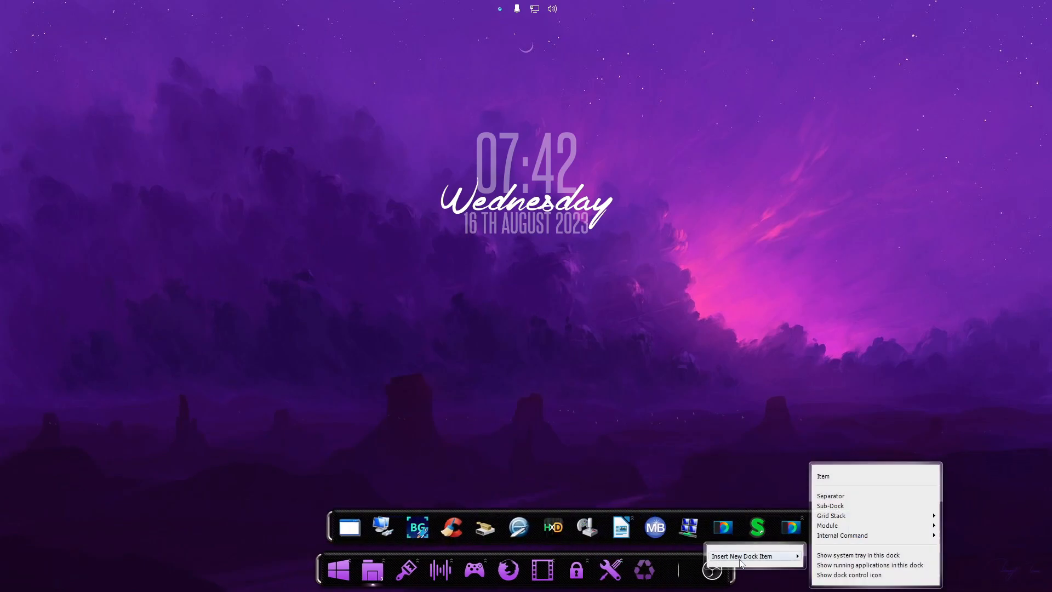
left_click(864, 505)
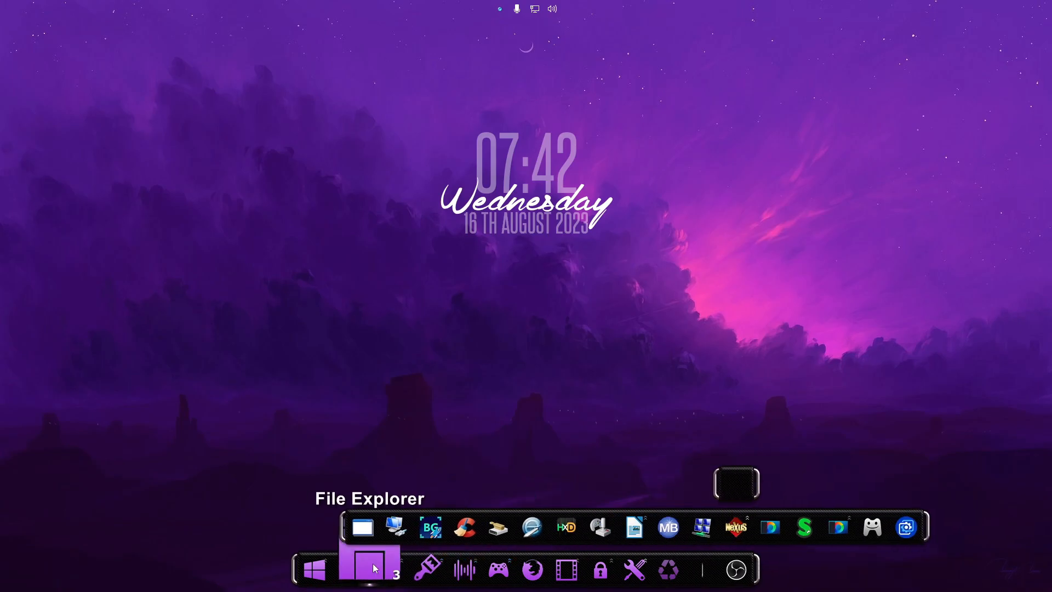
Assign Libre Office 2.png from the New folder window as the icon of the new sub-dock inside Tools.
mouse_move(374, 566)
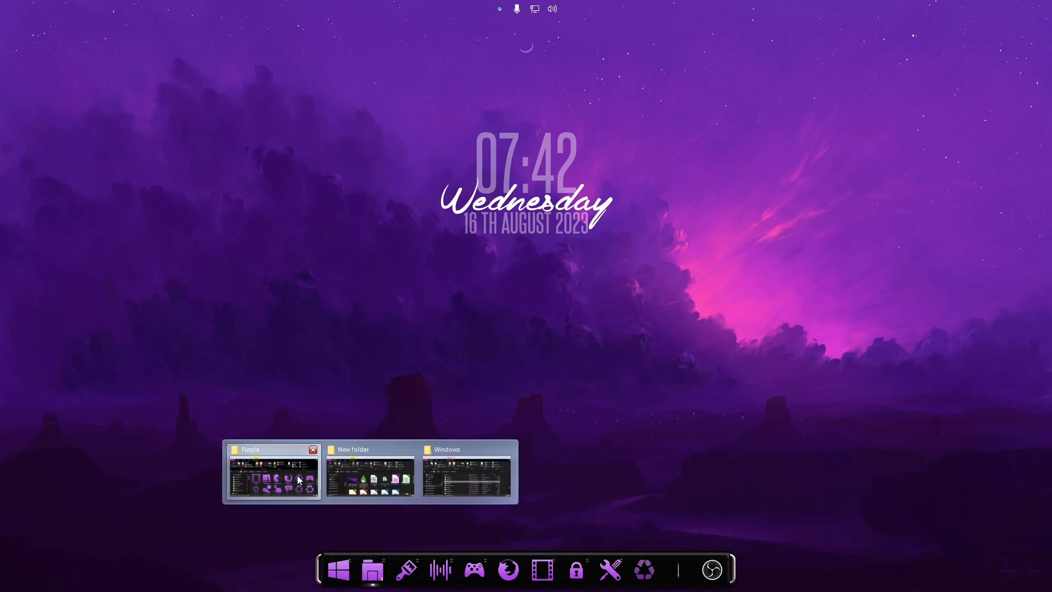
left_click(369, 475)
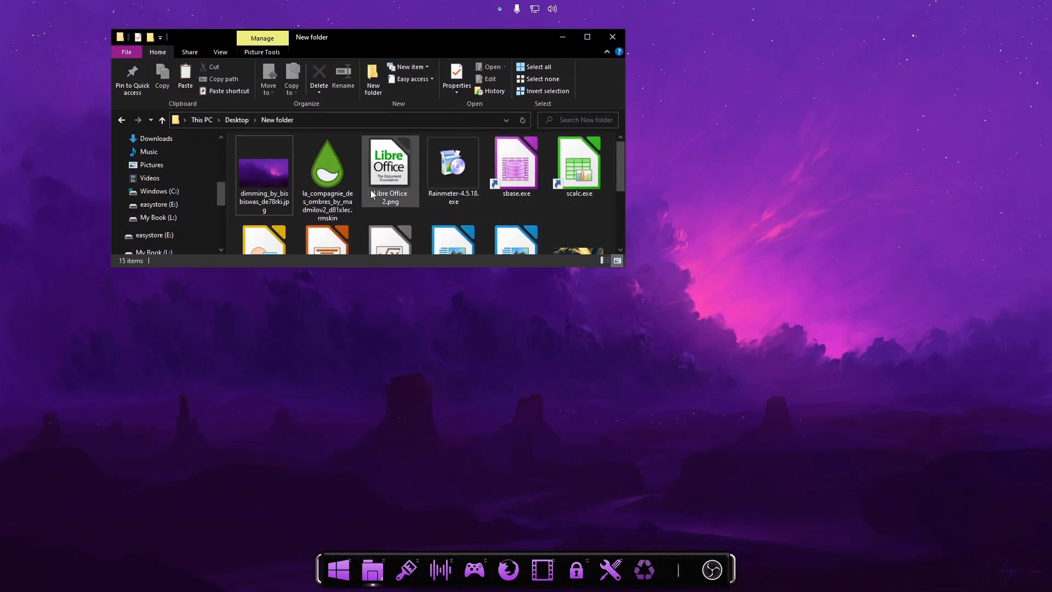
left_click(608, 572)
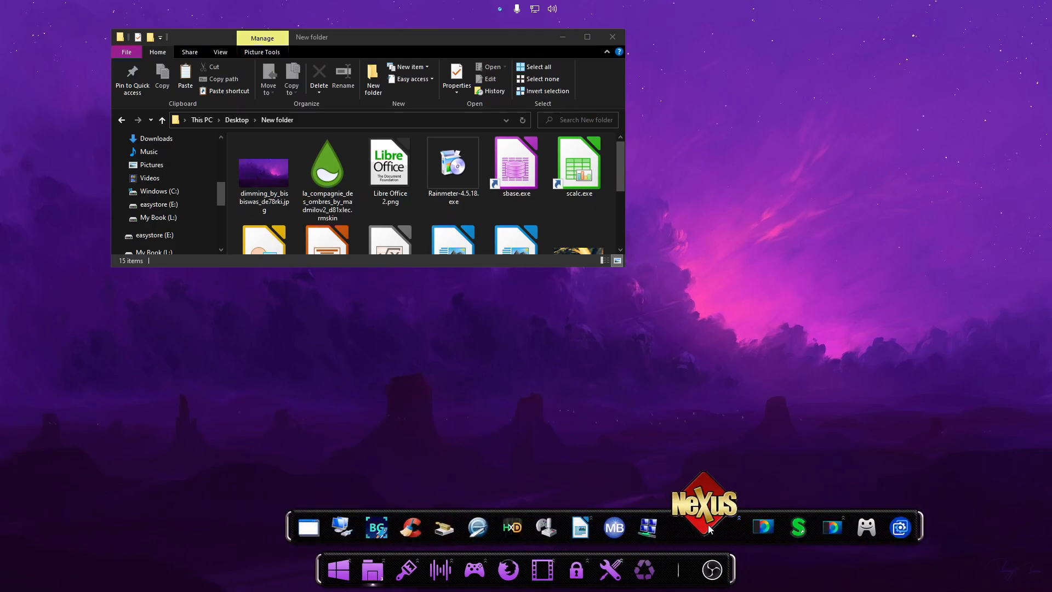
left_click(399, 178)
left_click_drag(399, 178, 708, 529)
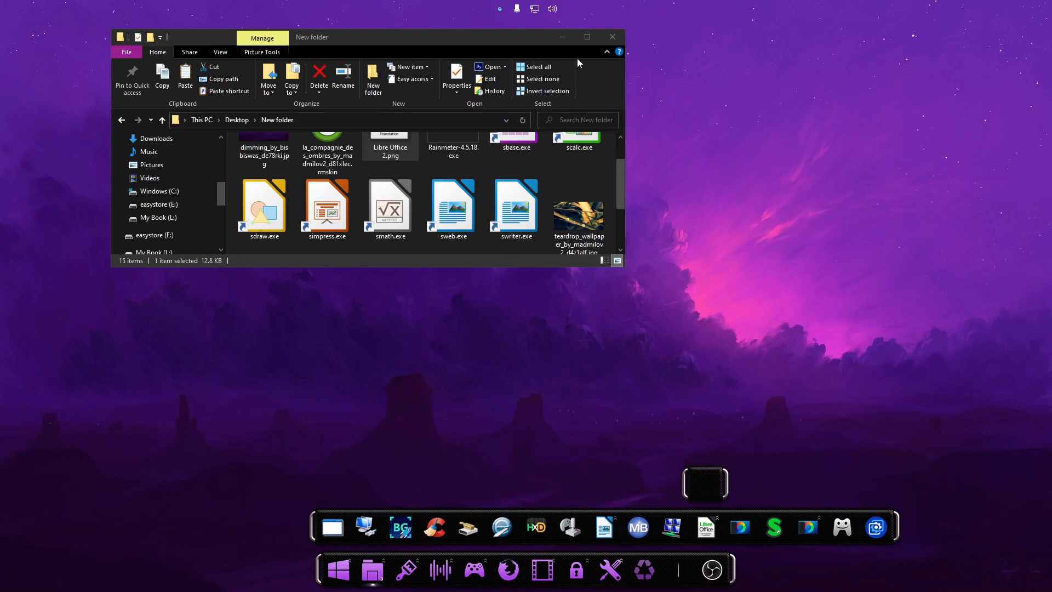
Snap the New folder window to the left half of the screen and open the empty Libre Office sub-dock inside Tools.
left_click_drag(481, 41, 8, 78)
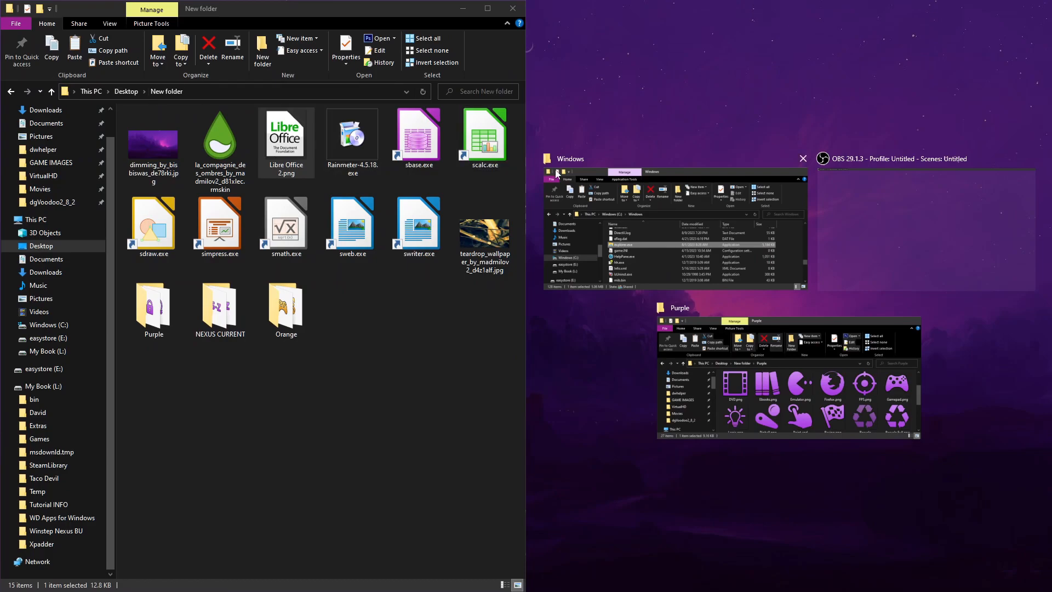
left_click(588, 356)
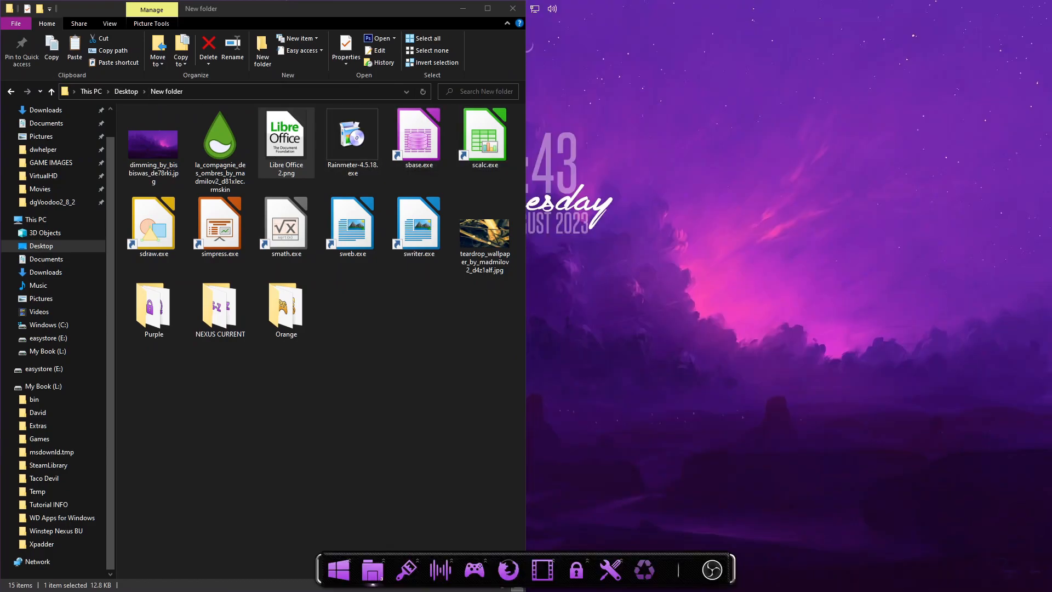
left_click(592, 567)
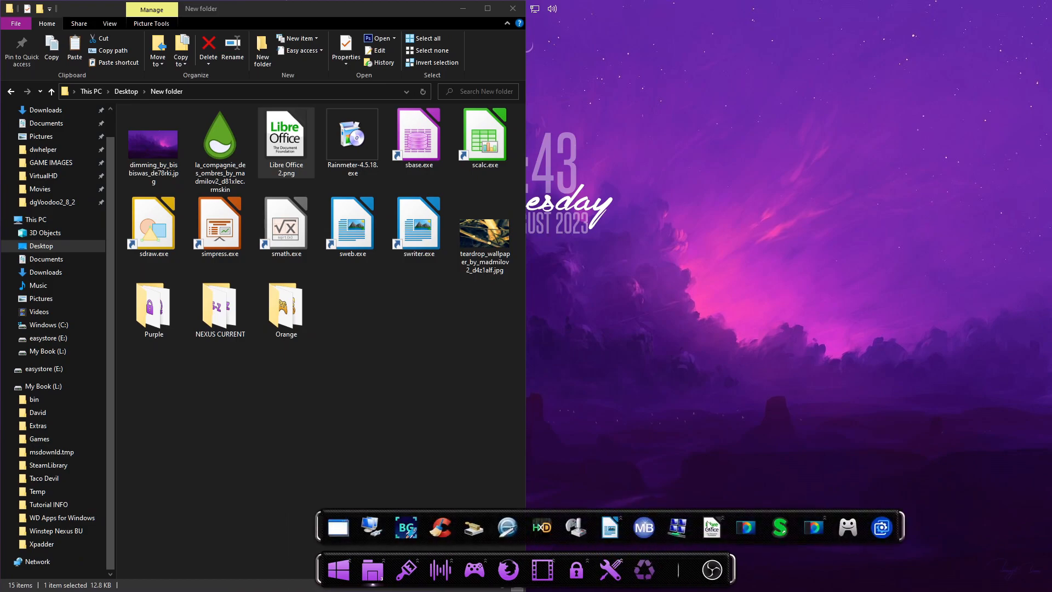
left_click(714, 525)
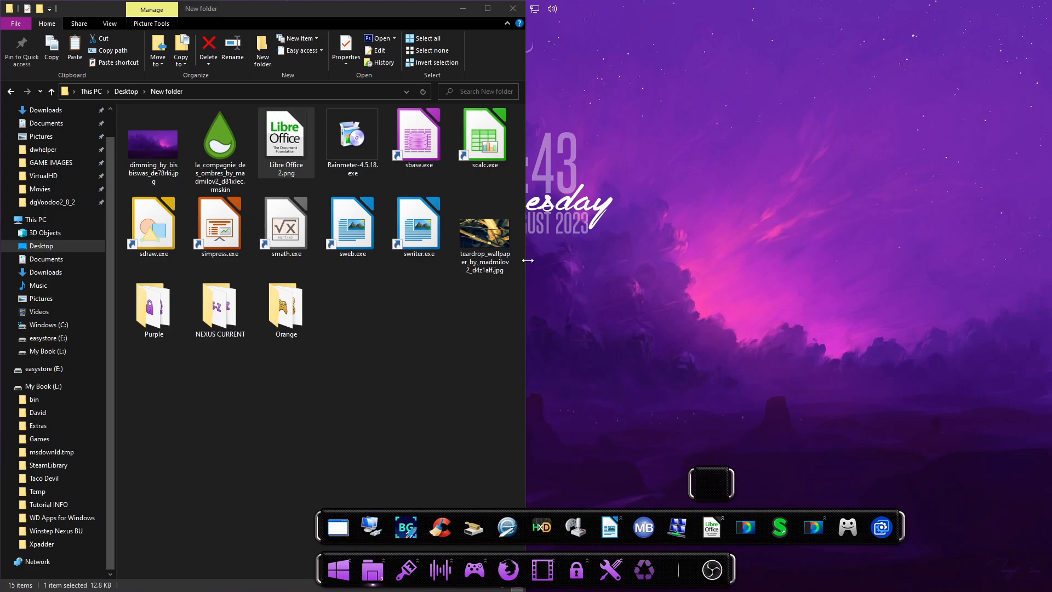
Add the sbase, scalc, sdraw, simpress, smath, sweb and swriter shortcuts together from New folder to the Libre Office sub-dock.
left_click(424, 151)
left_click(477, 145, "ctrl")
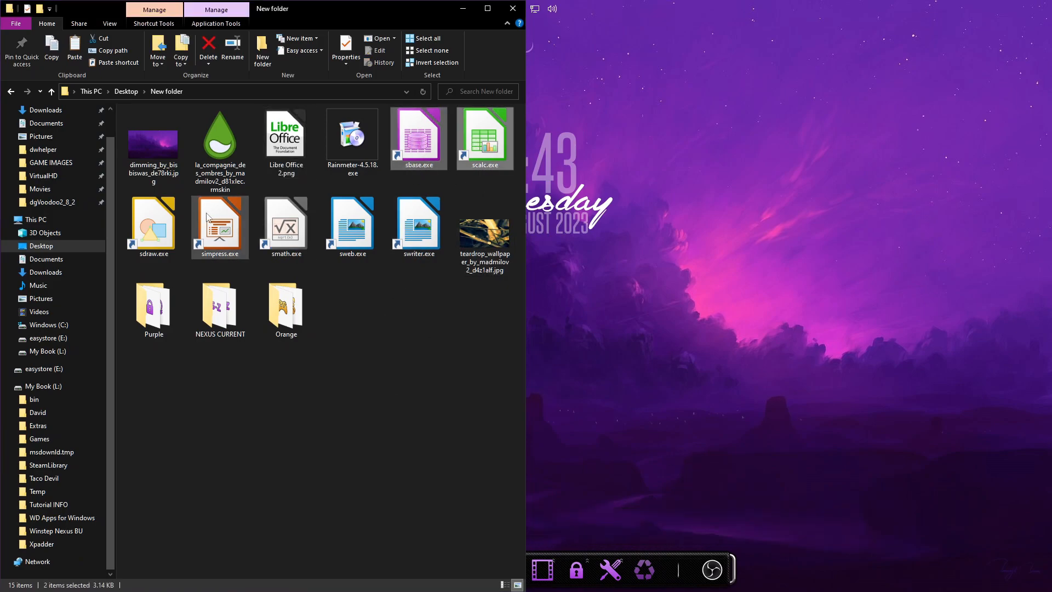
left_click(168, 223, "ctrl")
left_click(224, 226, "ctrl")
left_click(287, 229, "ctrl")
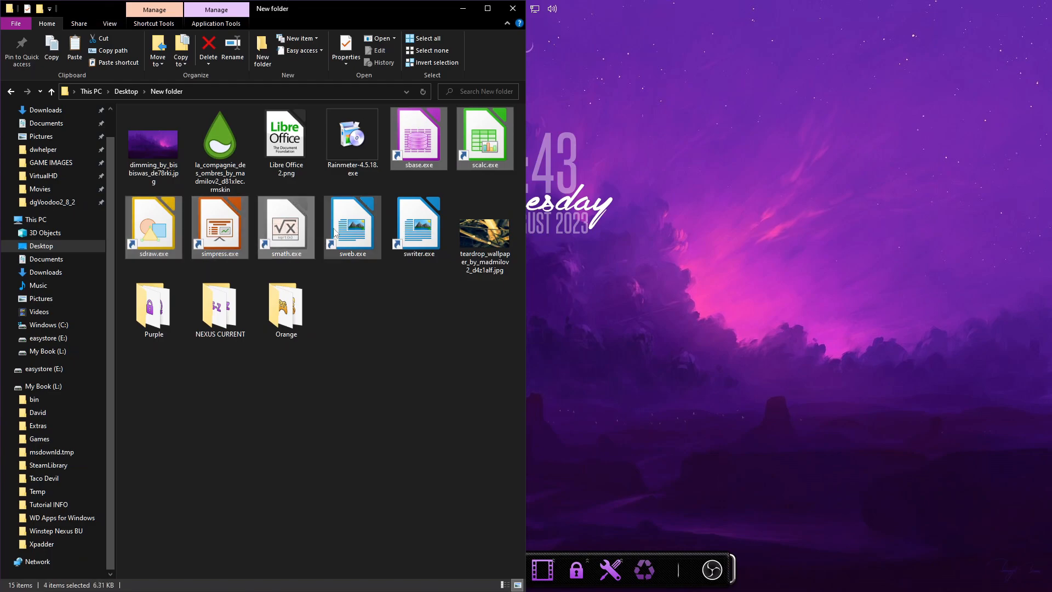
left_click(355, 232, "ctrl")
left_click(417, 234, "ctrl")
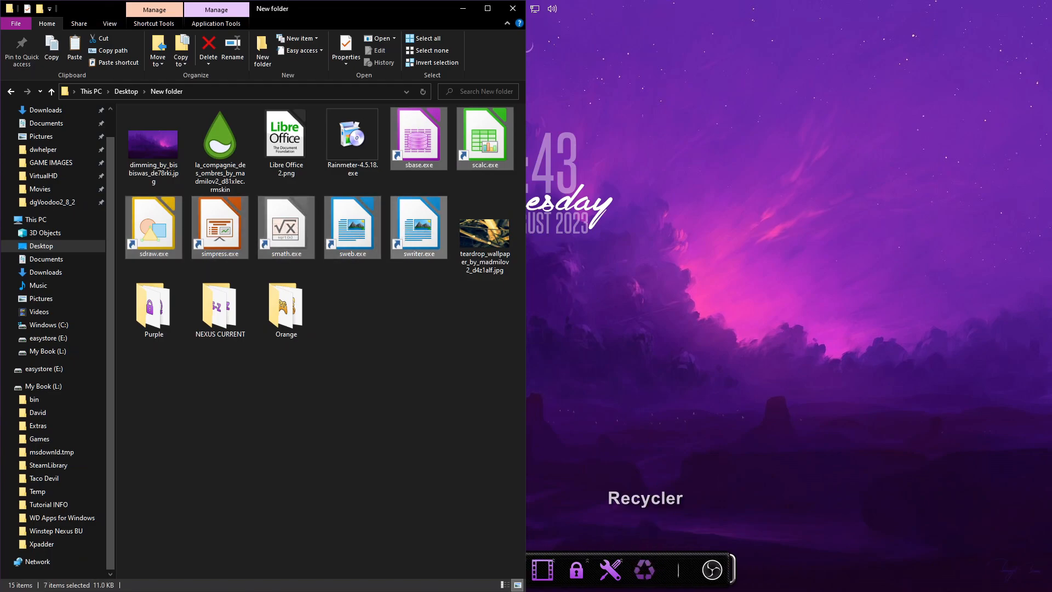
left_click(605, 559)
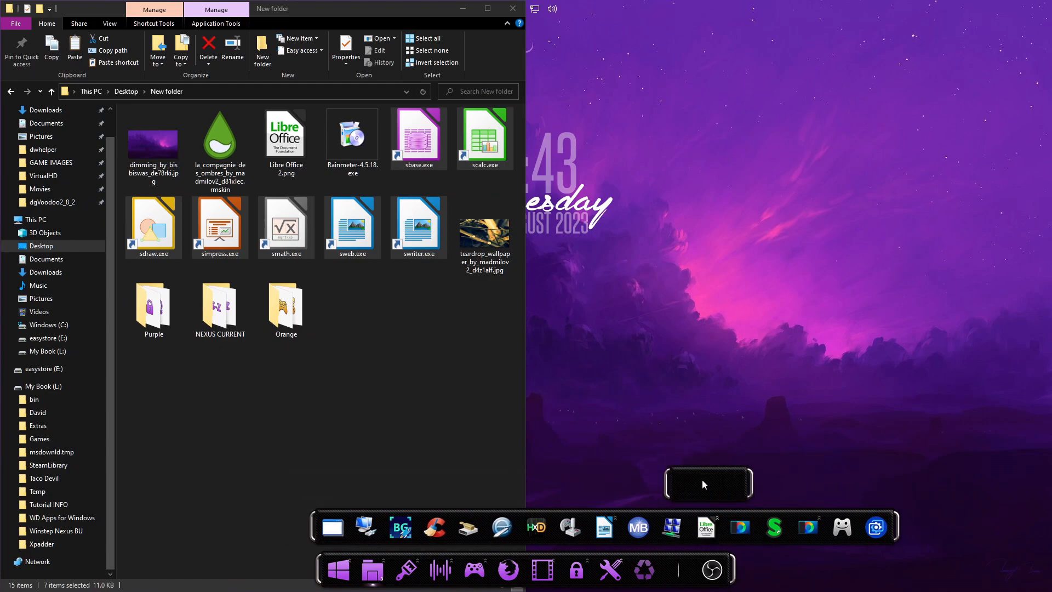
left_click_drag(426, 245, 712, 492)
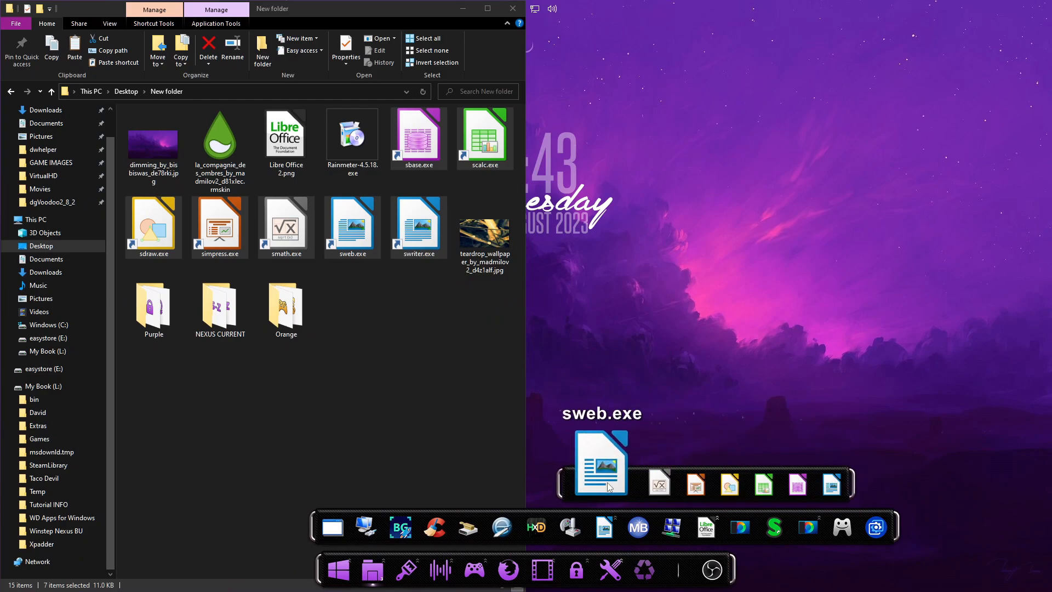
right_click(612, 487)
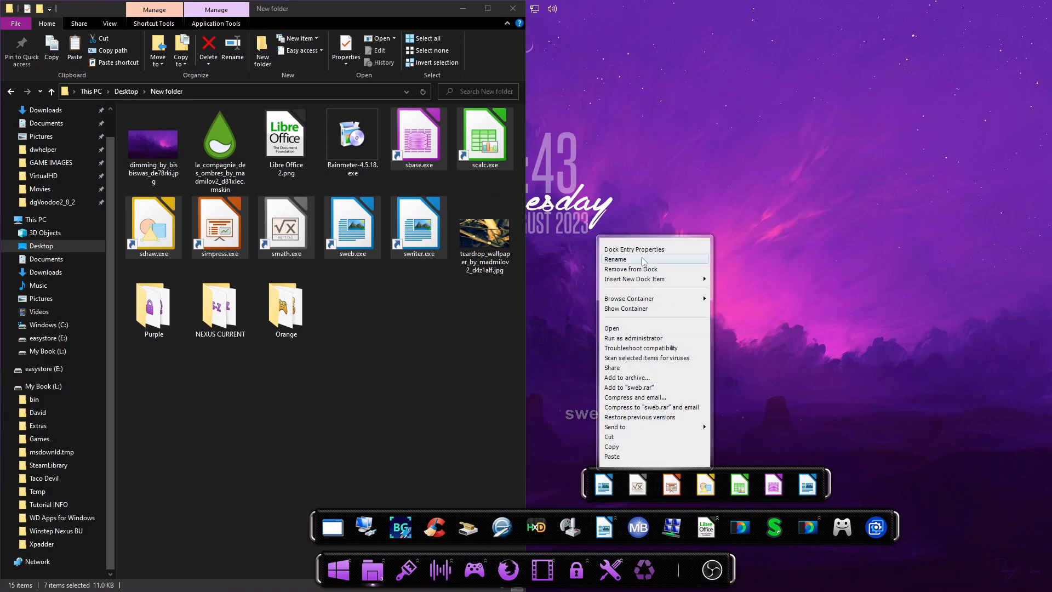
left_click(620, 259)
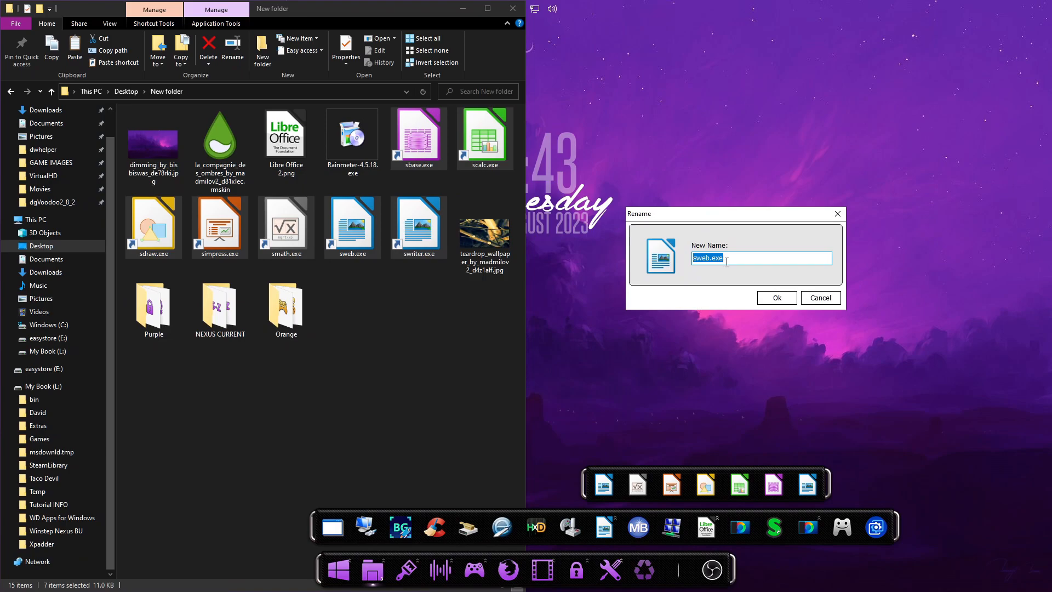
left_click(820, 298)
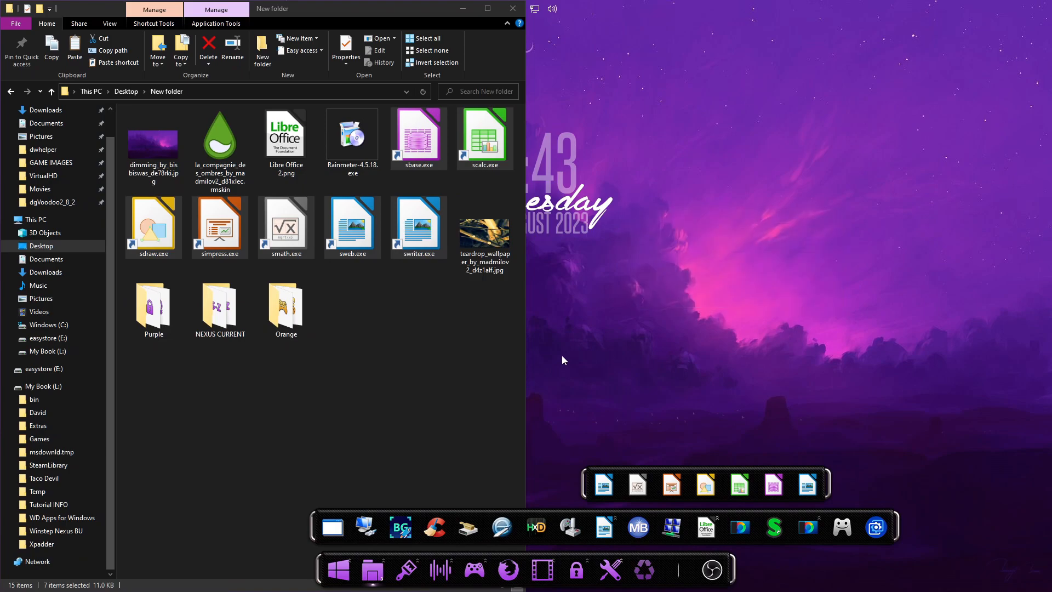
Collapse the open sub-docks and close the New folder window.
left_click(456, 354)
left_click(511, 10)
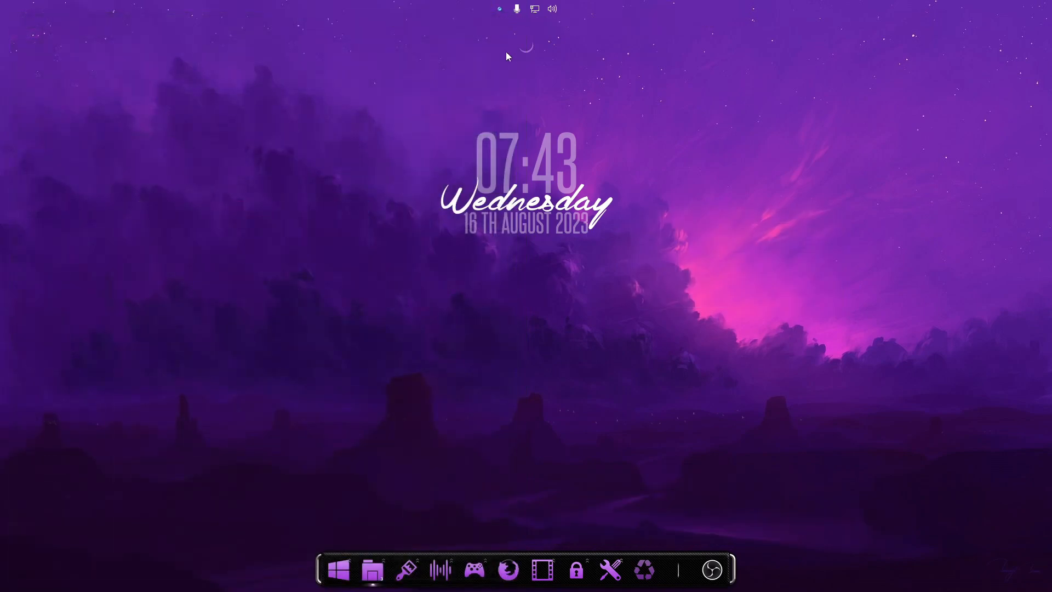